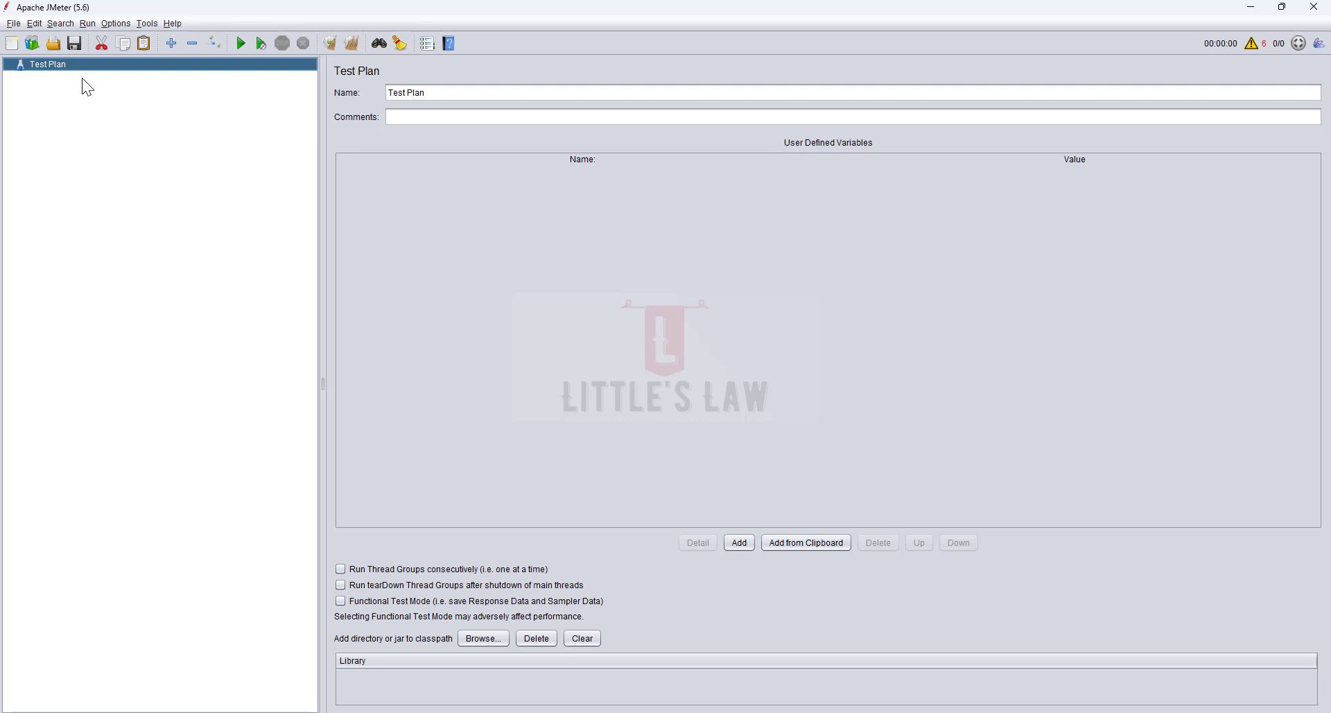
Add a bzm - Arrivals Thread Group to the Test Plan and select its target rate value.
right_click(81, 65)
mouse_move(97, 75)
mouse_move(310, 79)
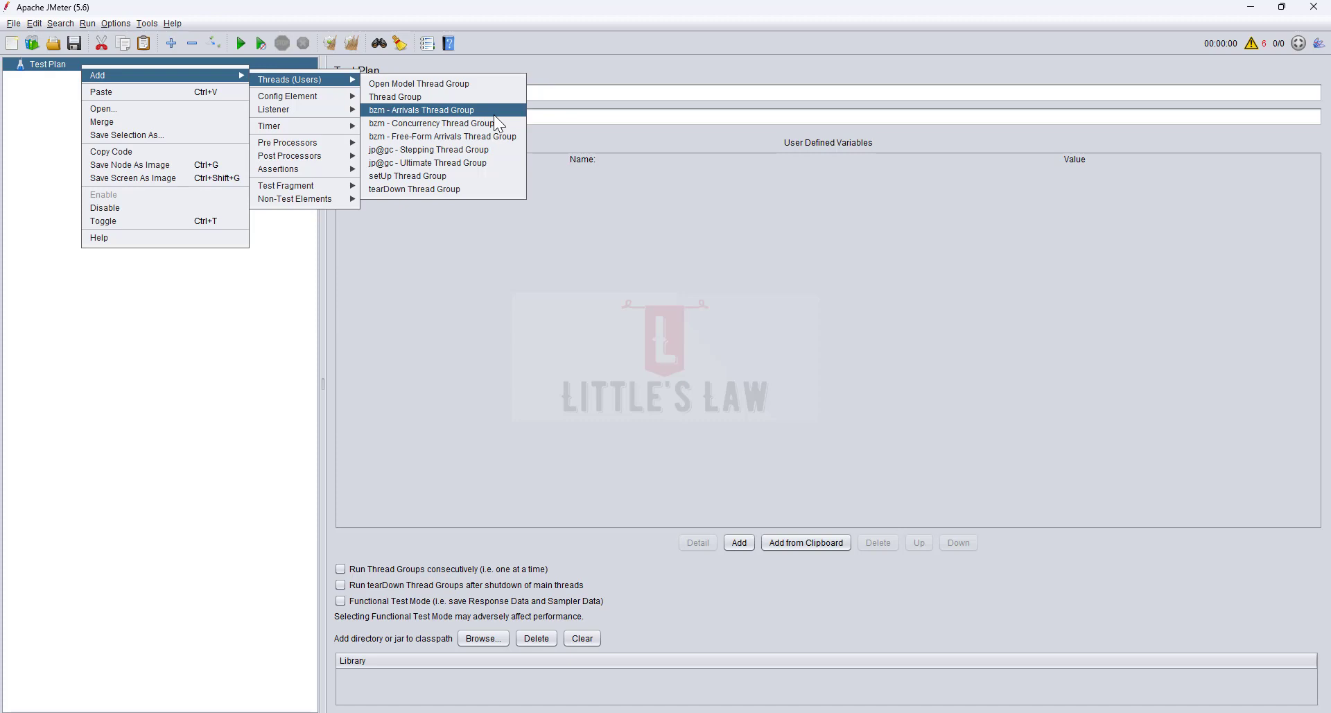
left_click(481, 110)
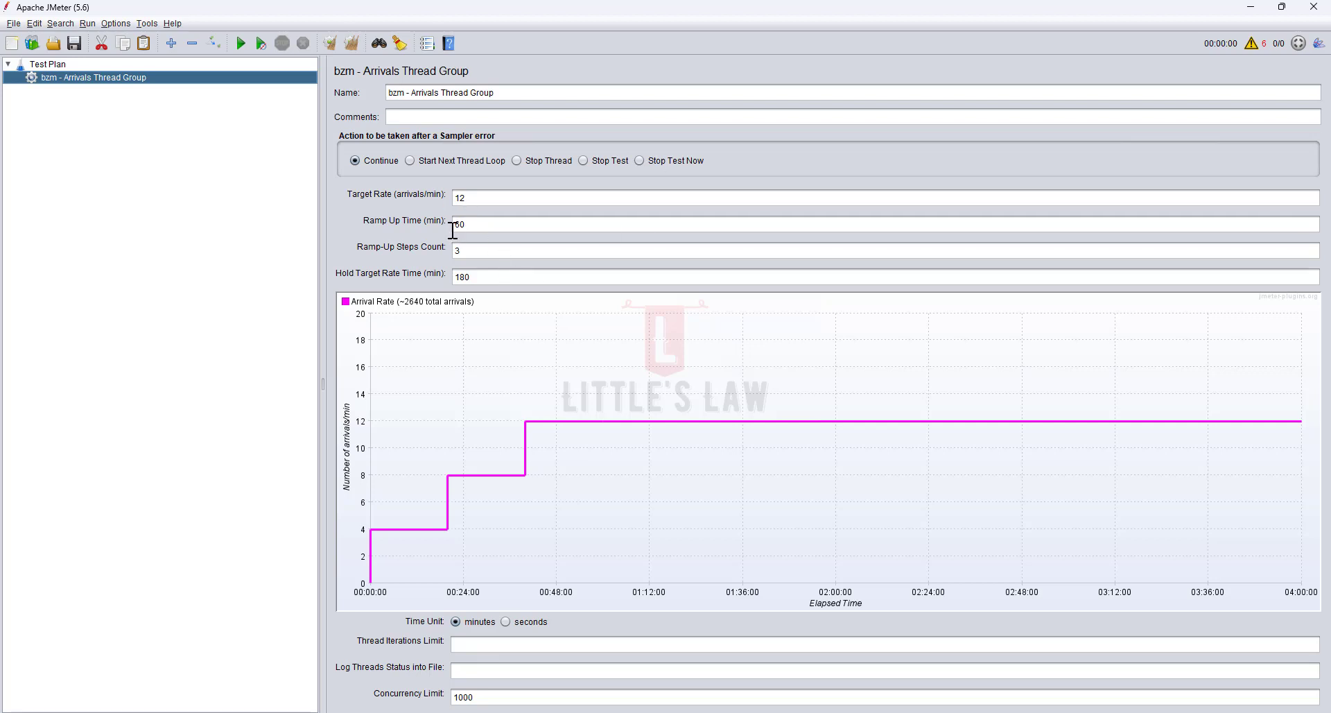
left_click_drag(472, 199, 380, 201)
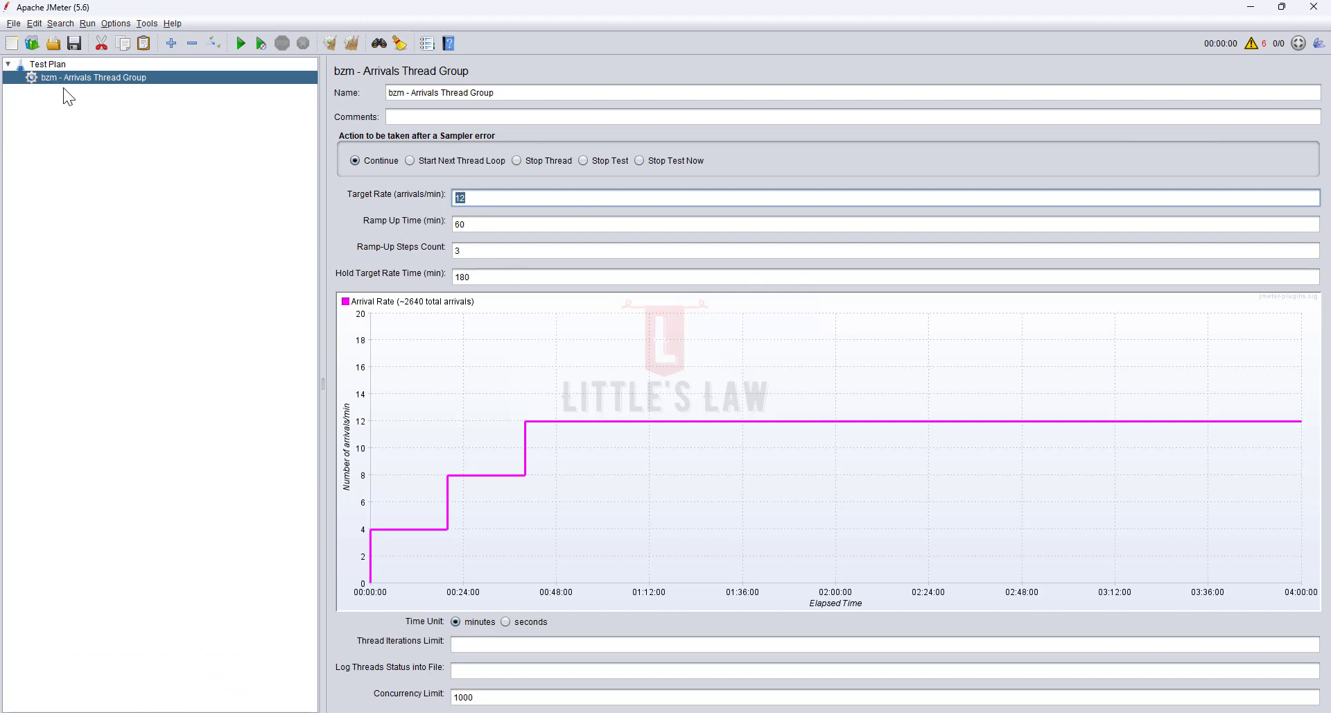
Add a standard Thread Group to the Test Plan alongside the Arrivals Thread Group.
left_click(52, 66)
right_click(51, 67)
mouse_move(86, 77)
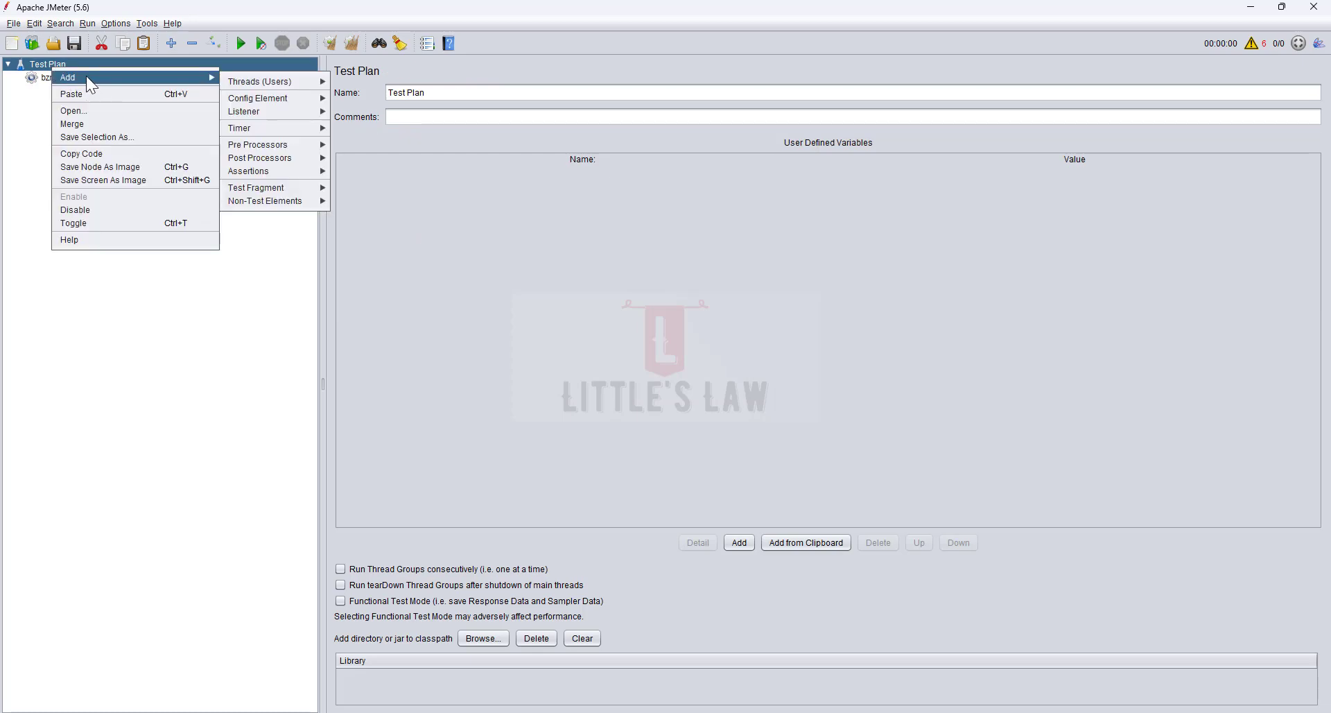
mouse_move(258, 79)
left_click(381, 98)
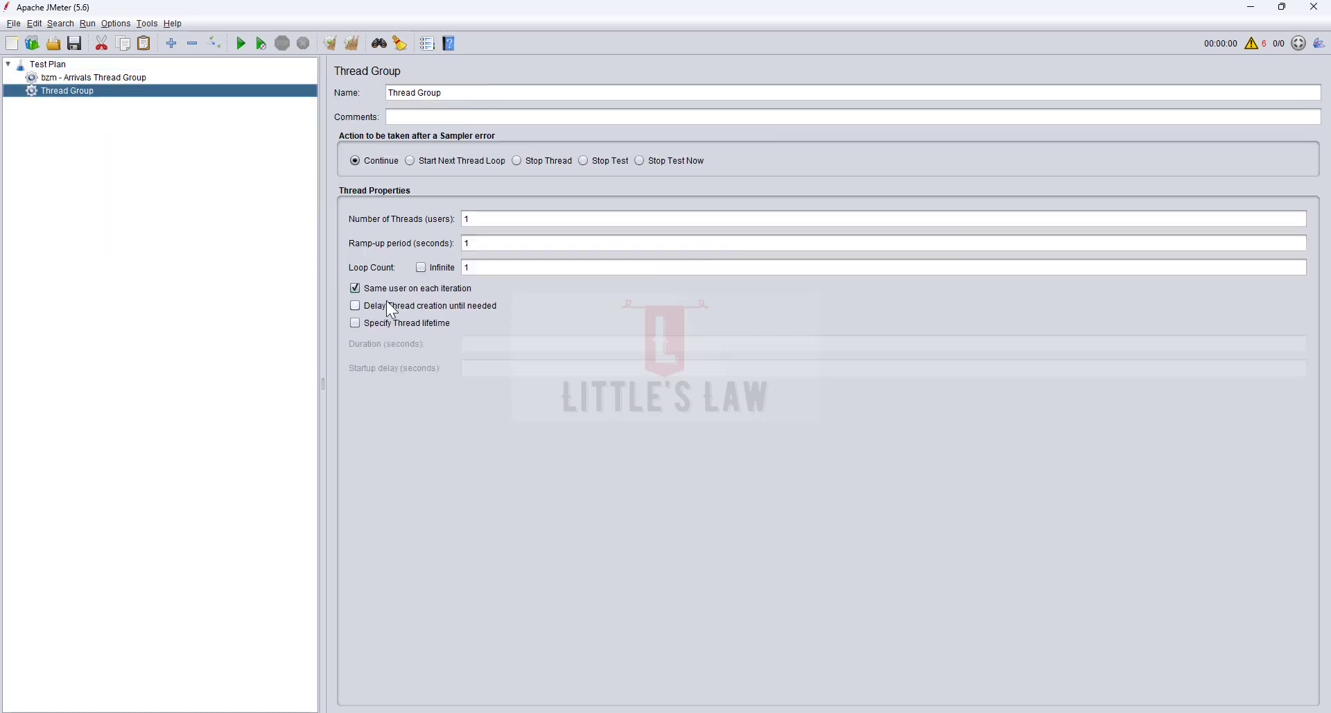
Enable Specify Thread lifetime for the standard Thread Group and reopen the Arrivals Thread Group settings.
left_click_drag(478, 219, 446, 215)
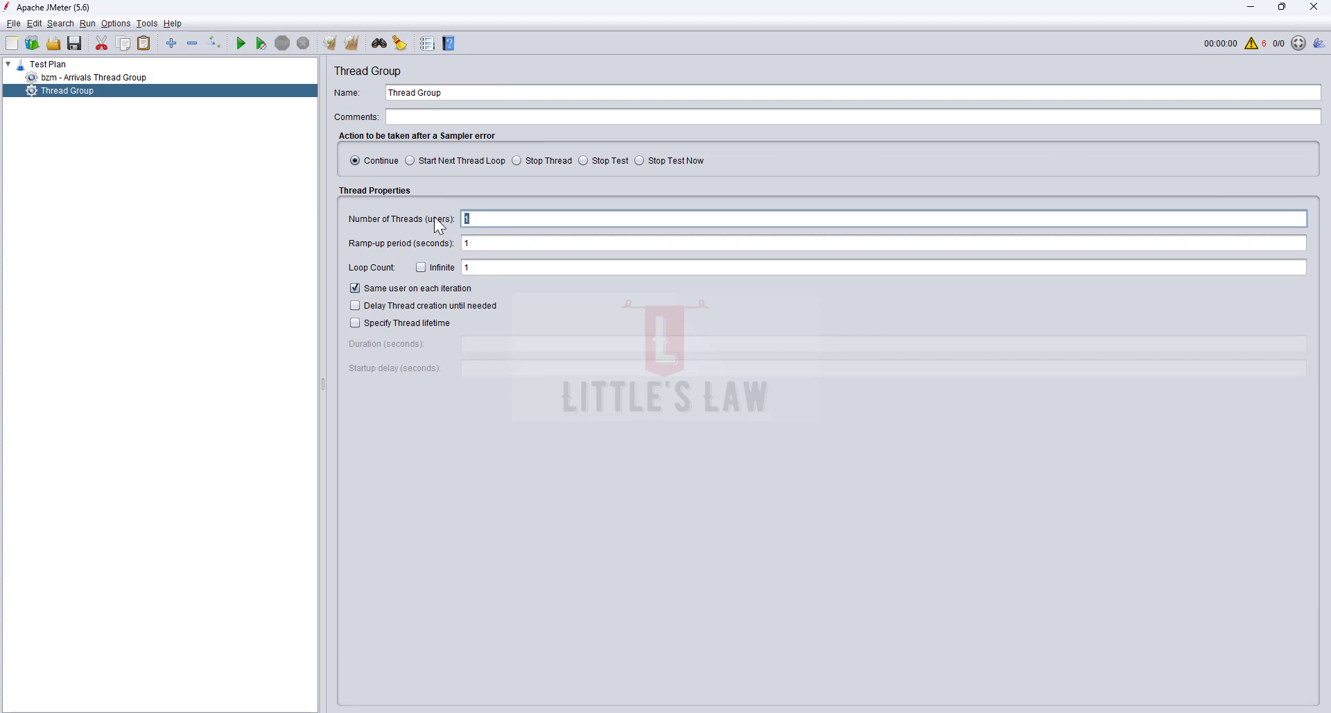
left_click_drag(476, 267, 468, 268)
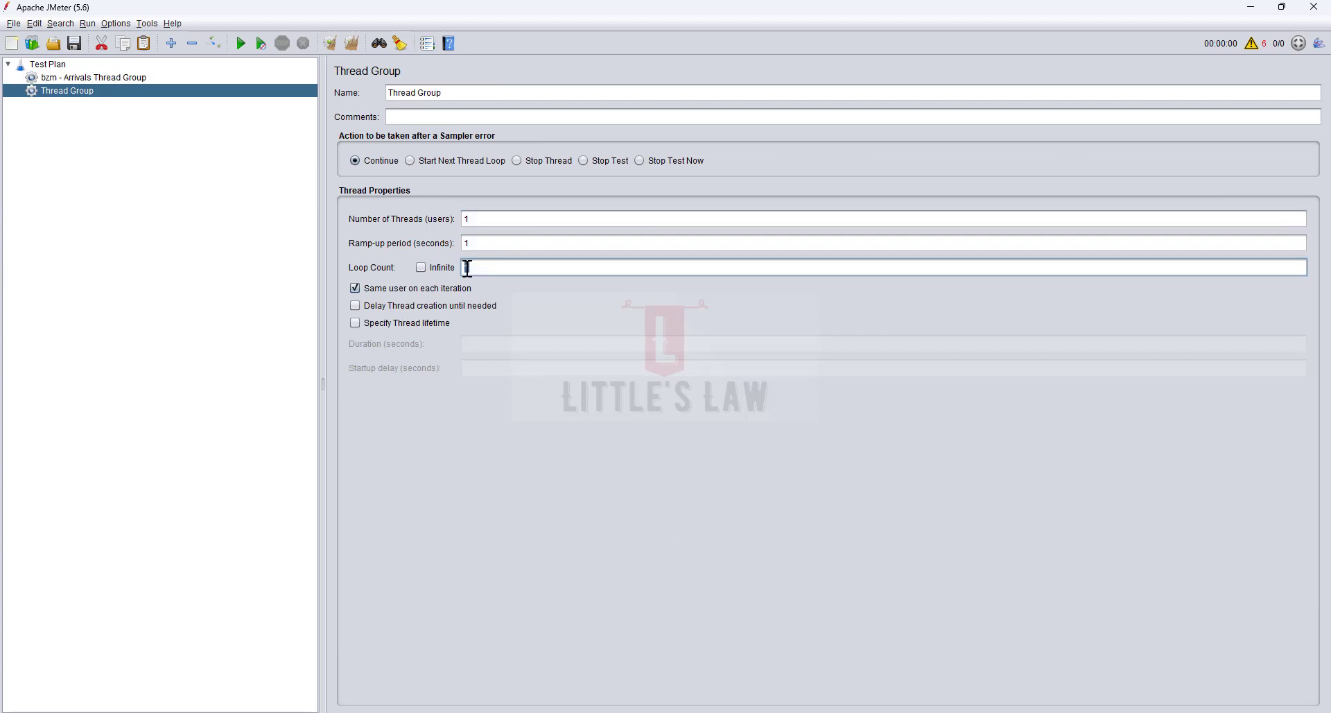
left_click(355, 323)
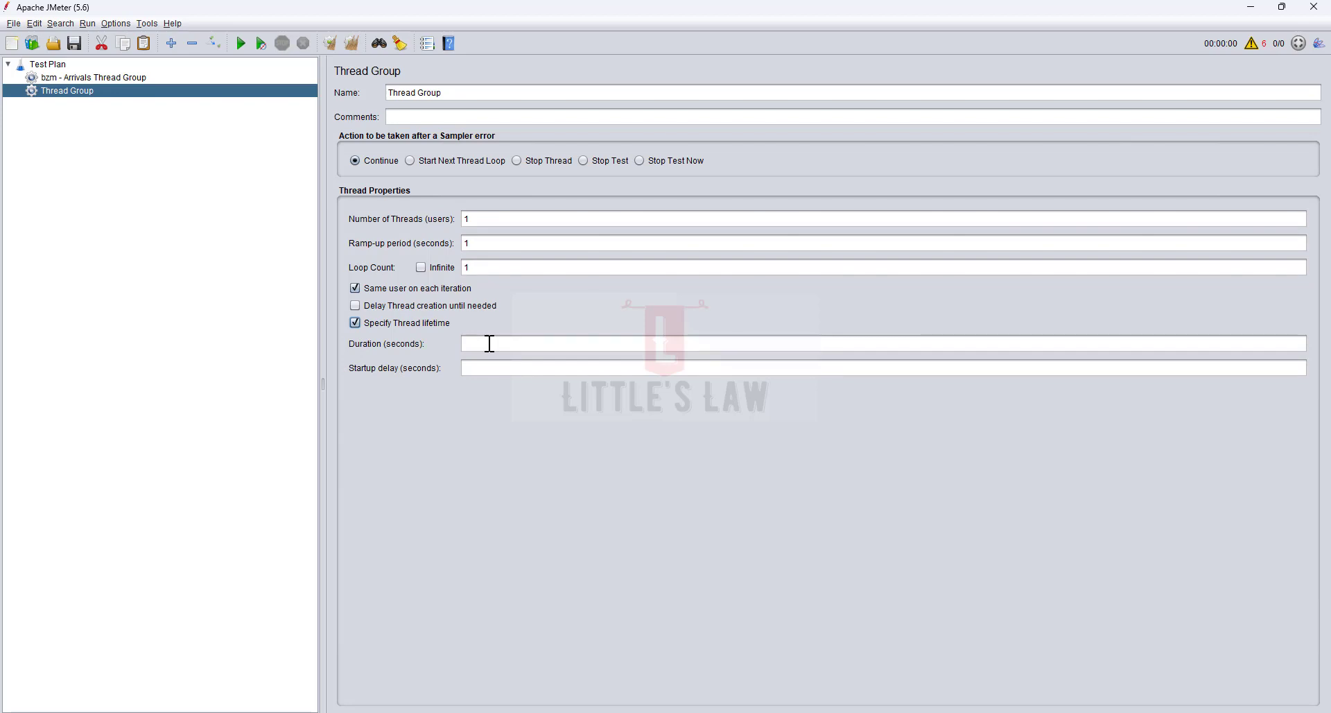
left_click(101, 78)
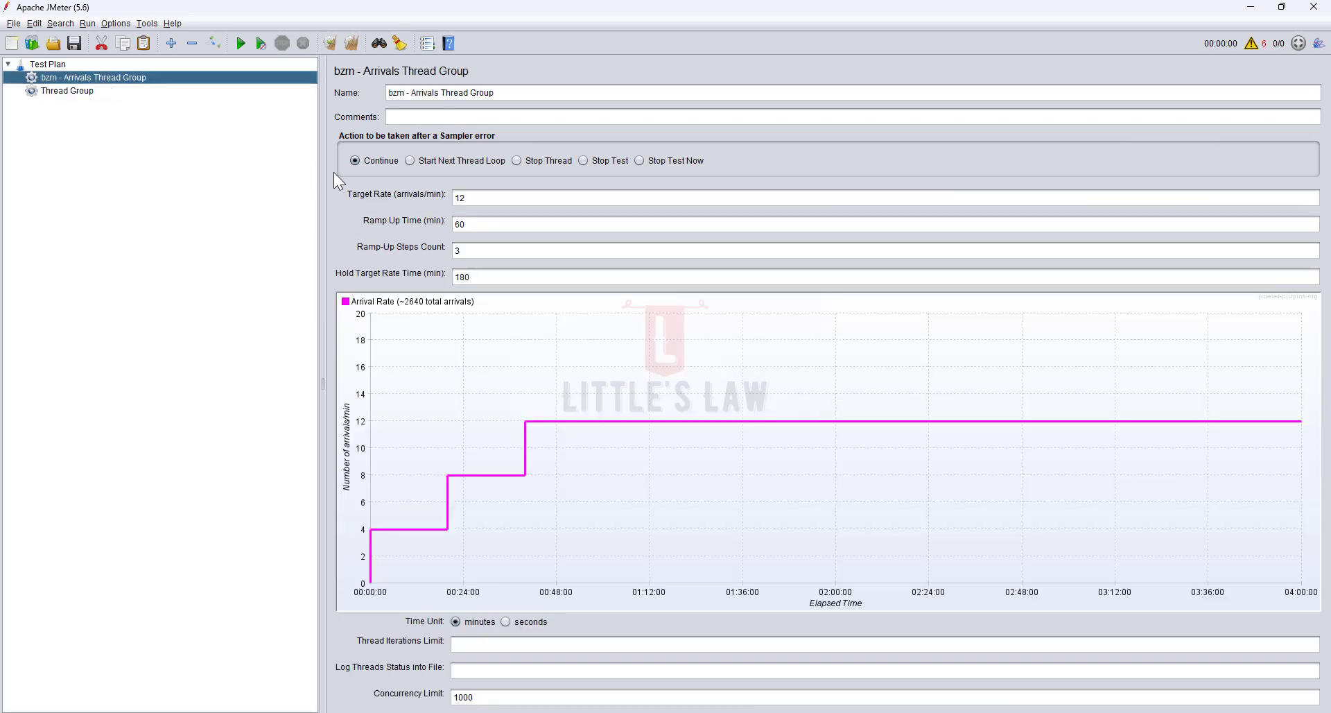
Try target rates of 10, 100 and 1000 arrivals per minute in the Arrivals Thread Group.
left_click_drag(489, 199, 423, 196)
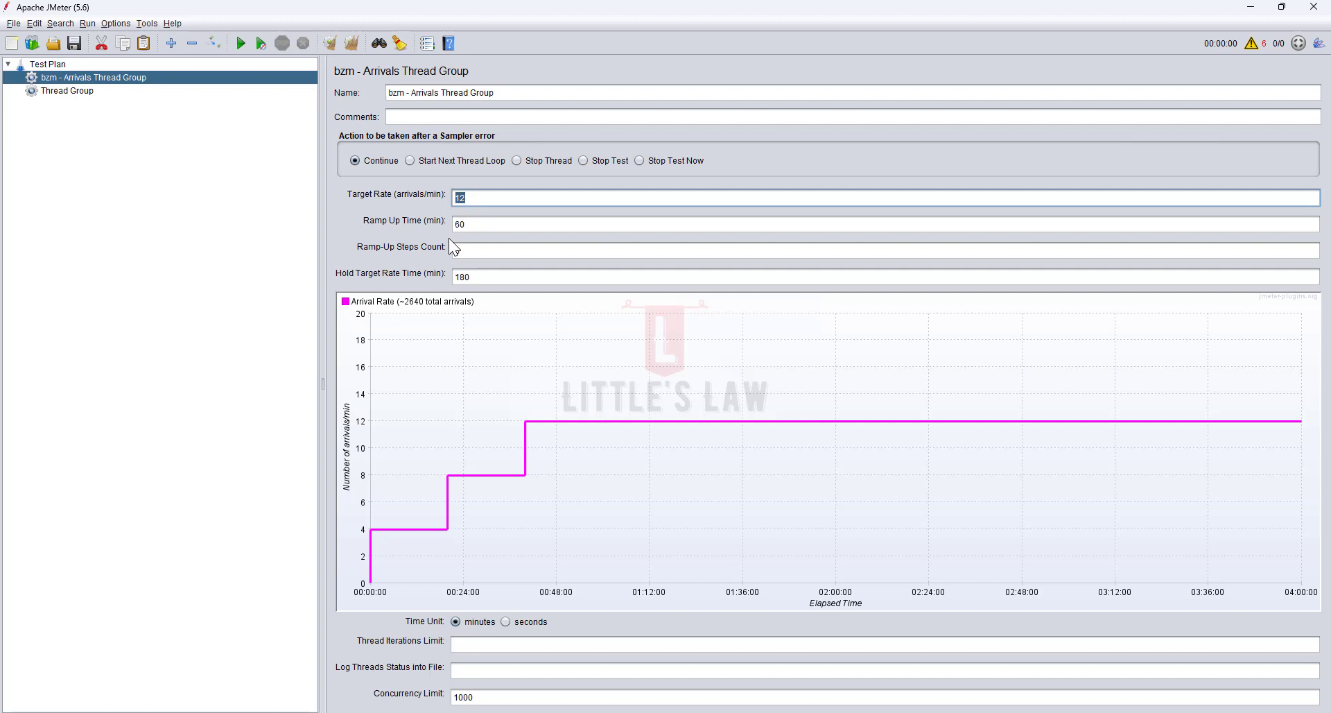
type("10")
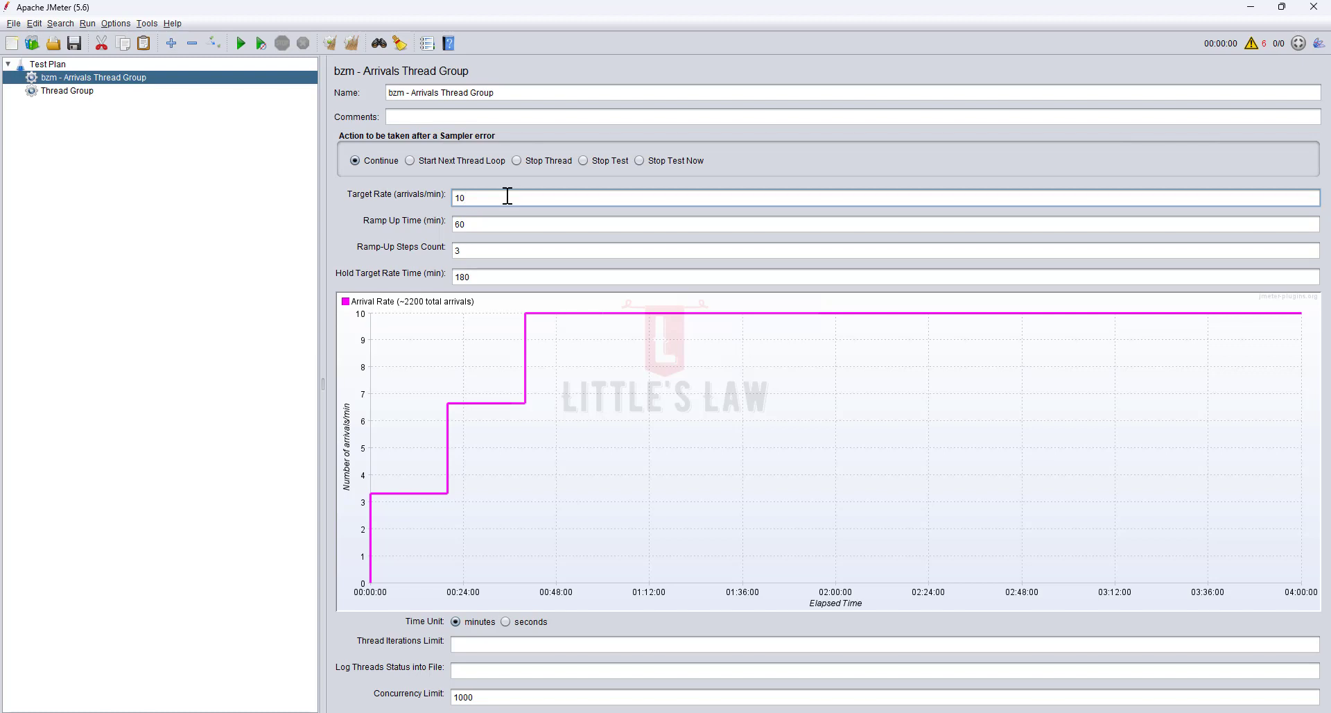
type("0")
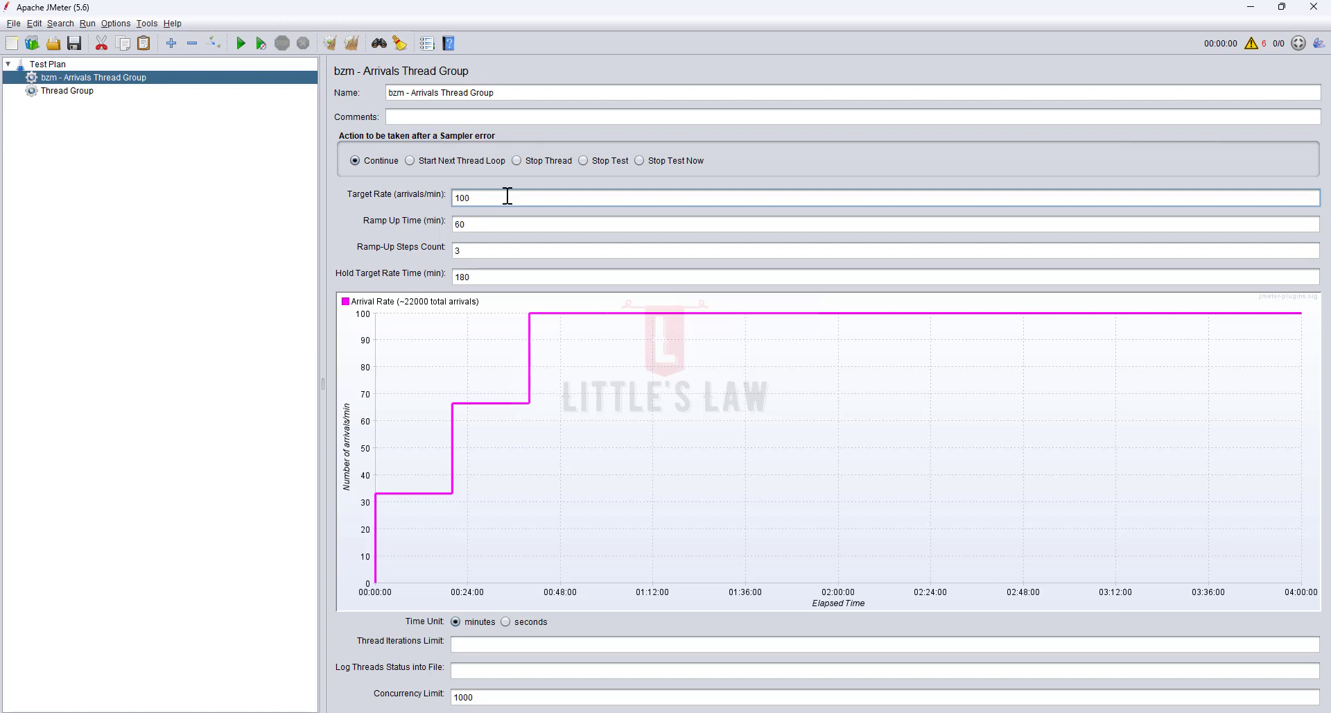
type("0")
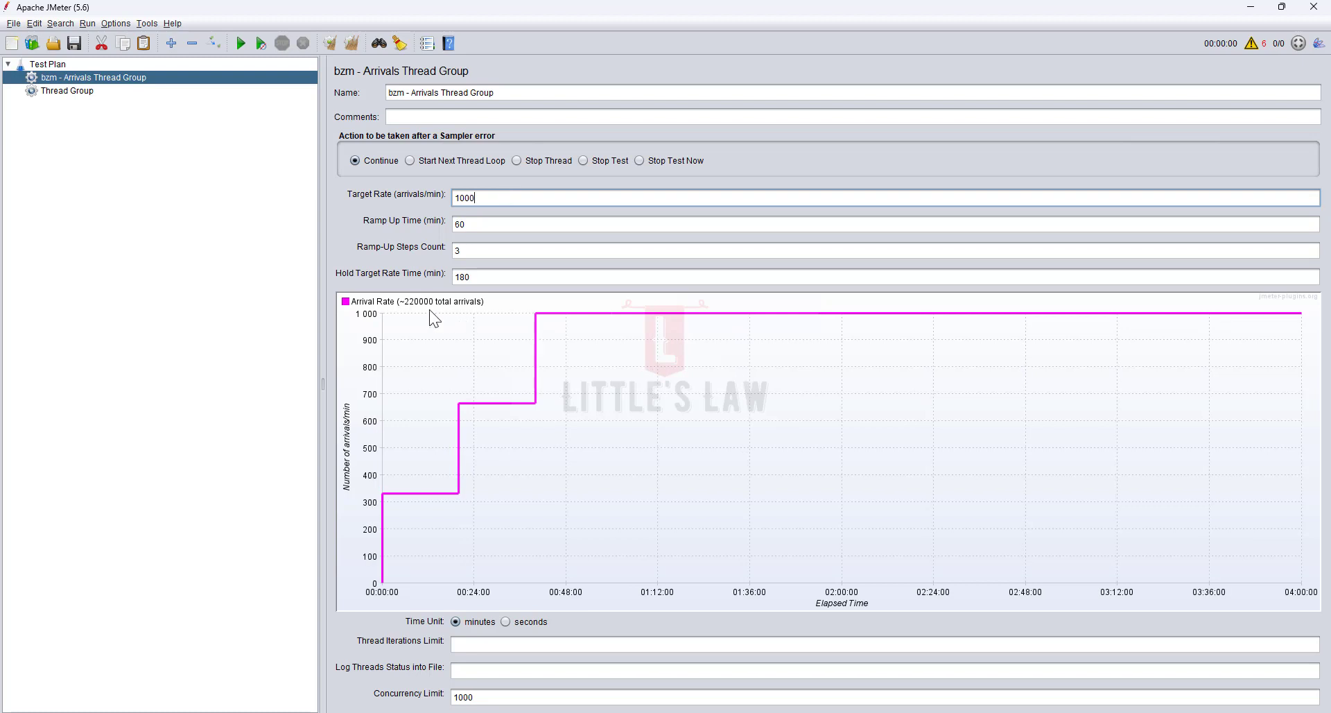
Lower the target rate to 10, 8 and finally 5 arrivals per minute to compare the load graphs.
key("BackSpace")
key("BackSpace")
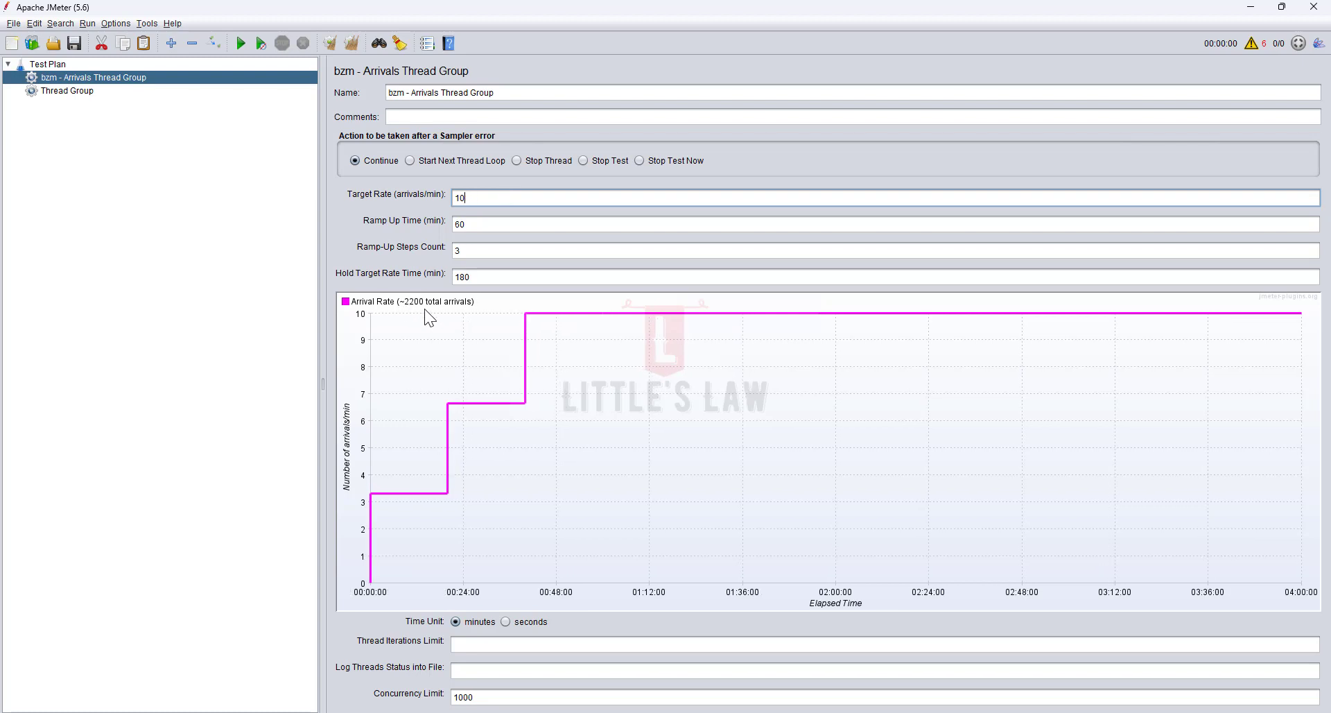
key("BackSpace")
key("BackSpace")
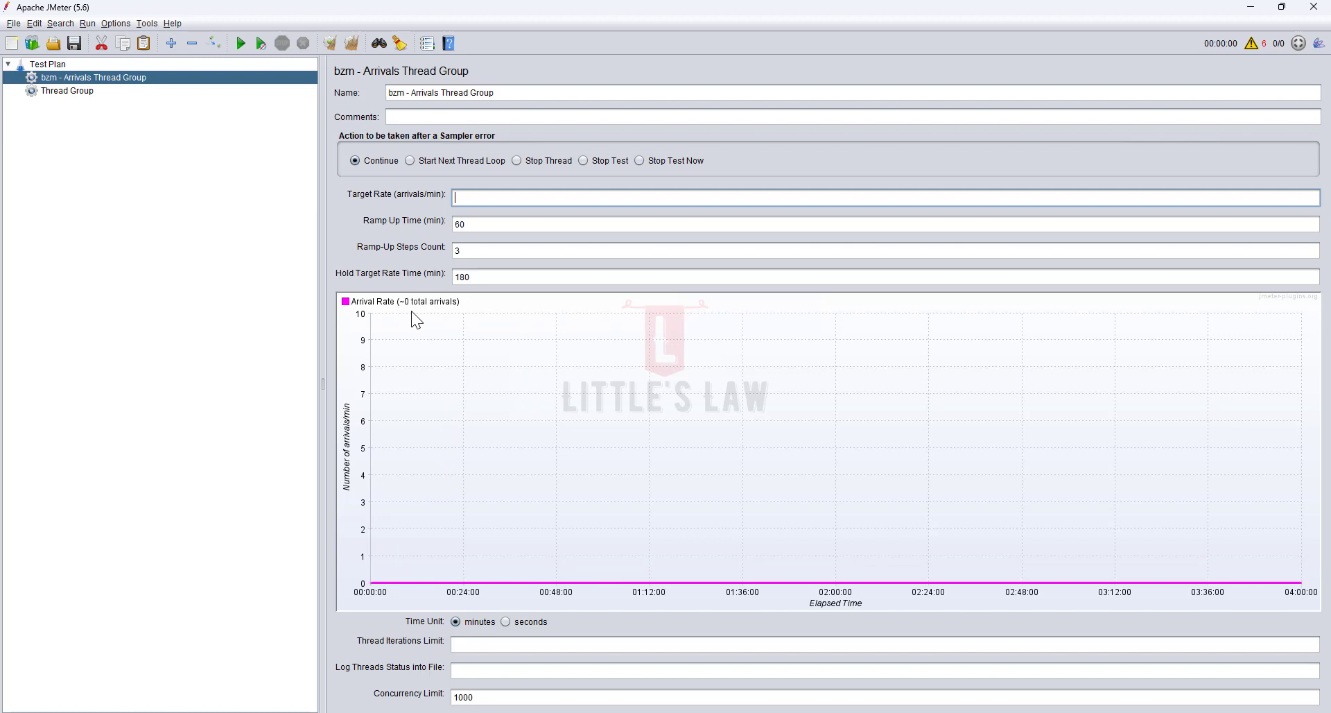
type("8")
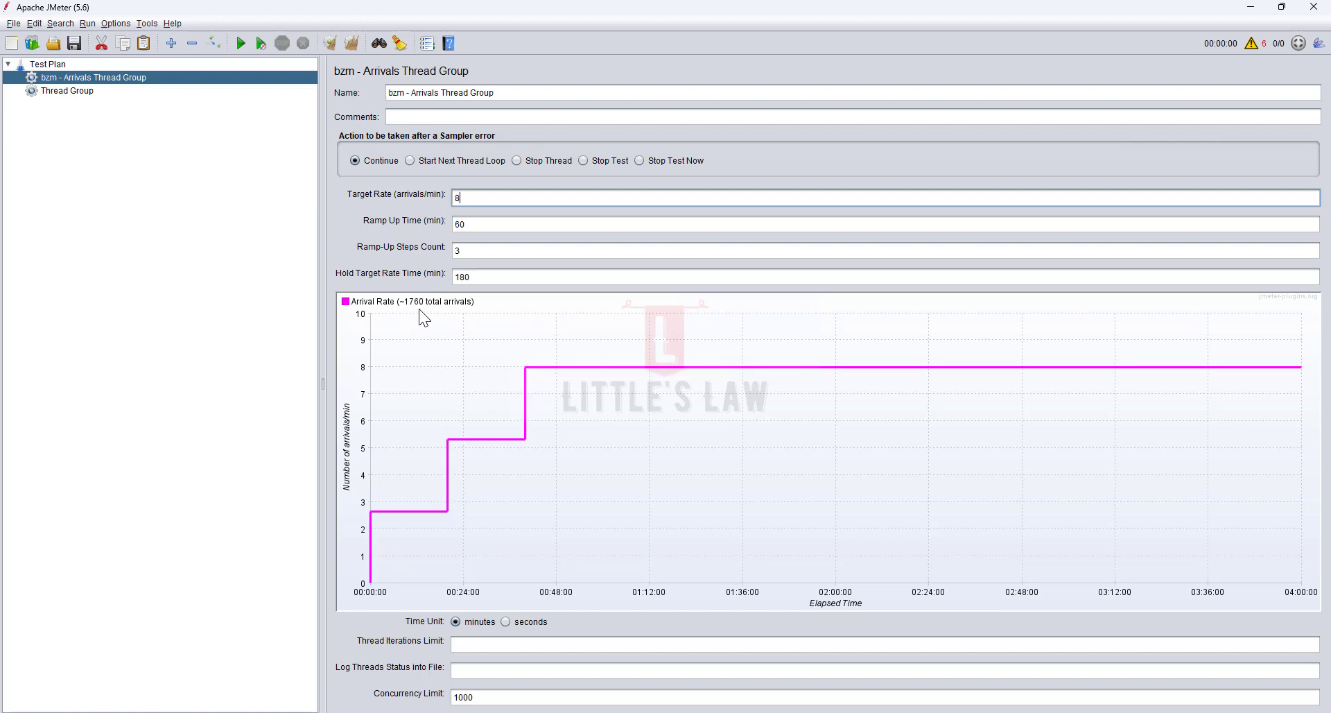
key("BackSpace")
type("5")
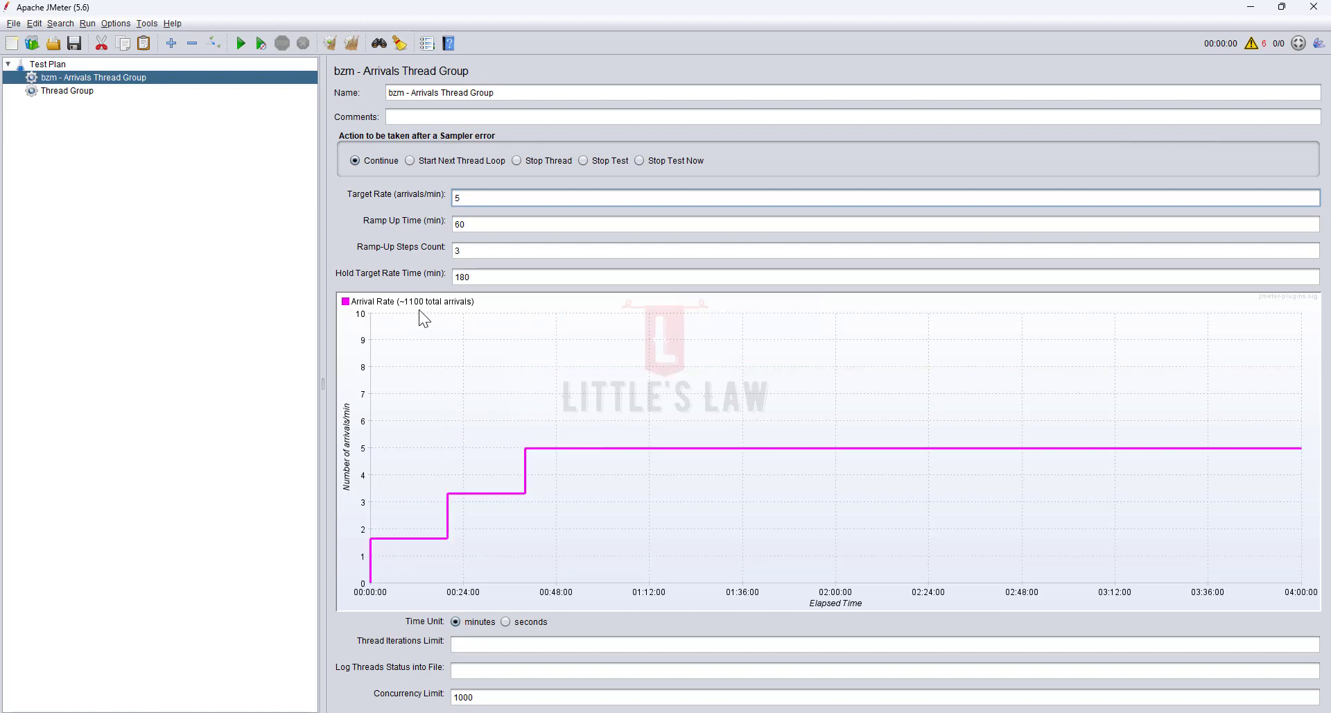
Try fractional target rate 4.6 and whole rate 4, and set the target rate back to 5 arrivals per minute.
key("BackSpace")
type("4.6")
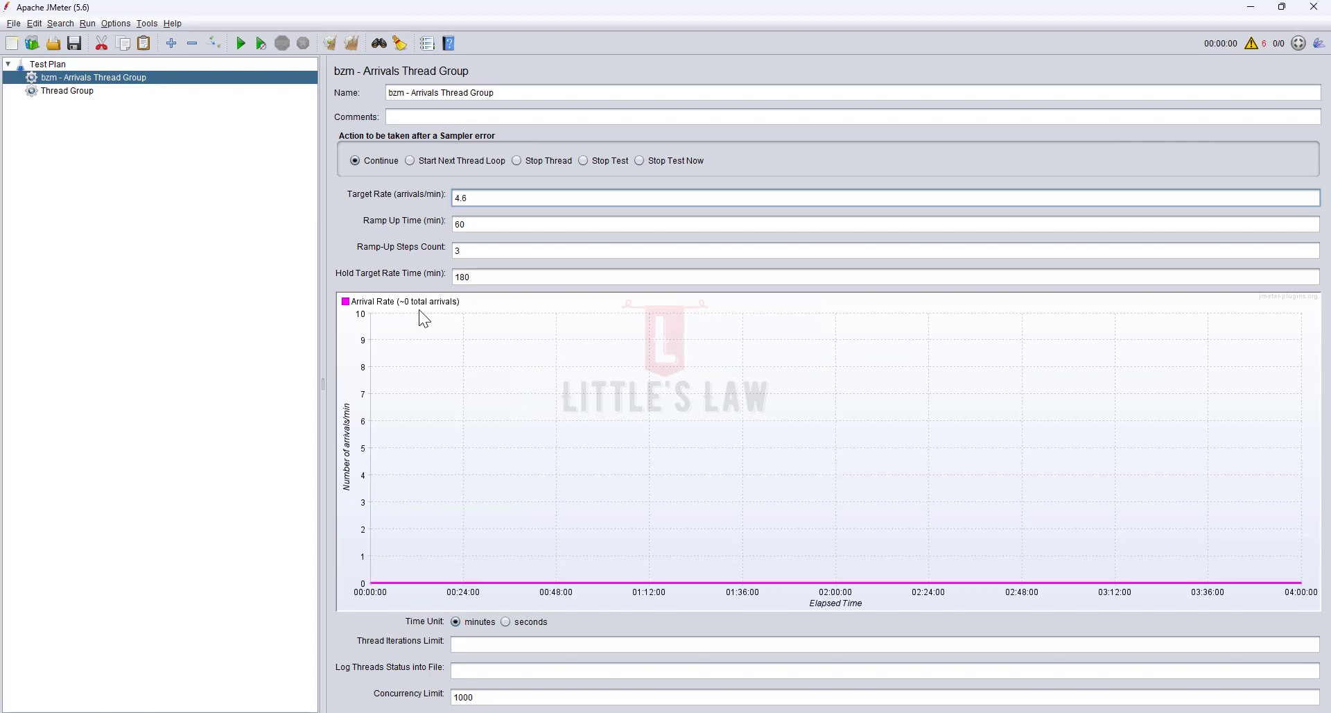
key("BackSpace")
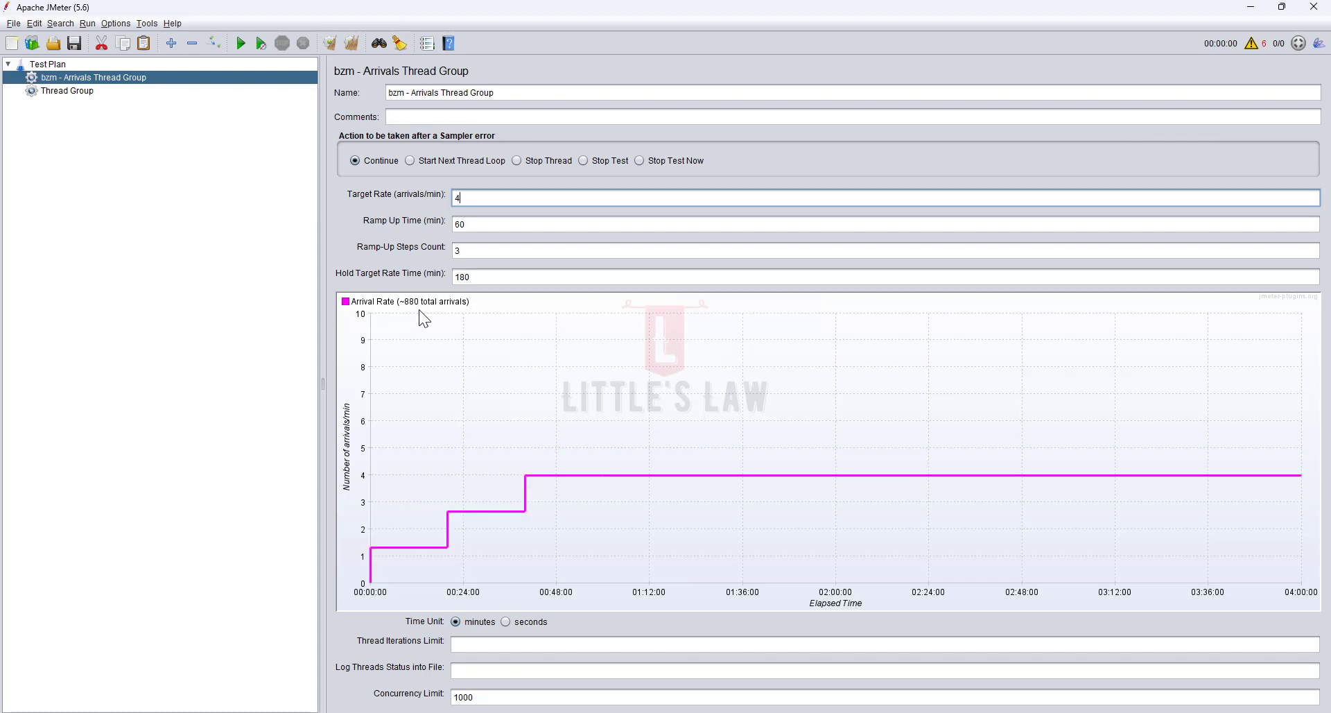
key("BackSpace")
type("5")
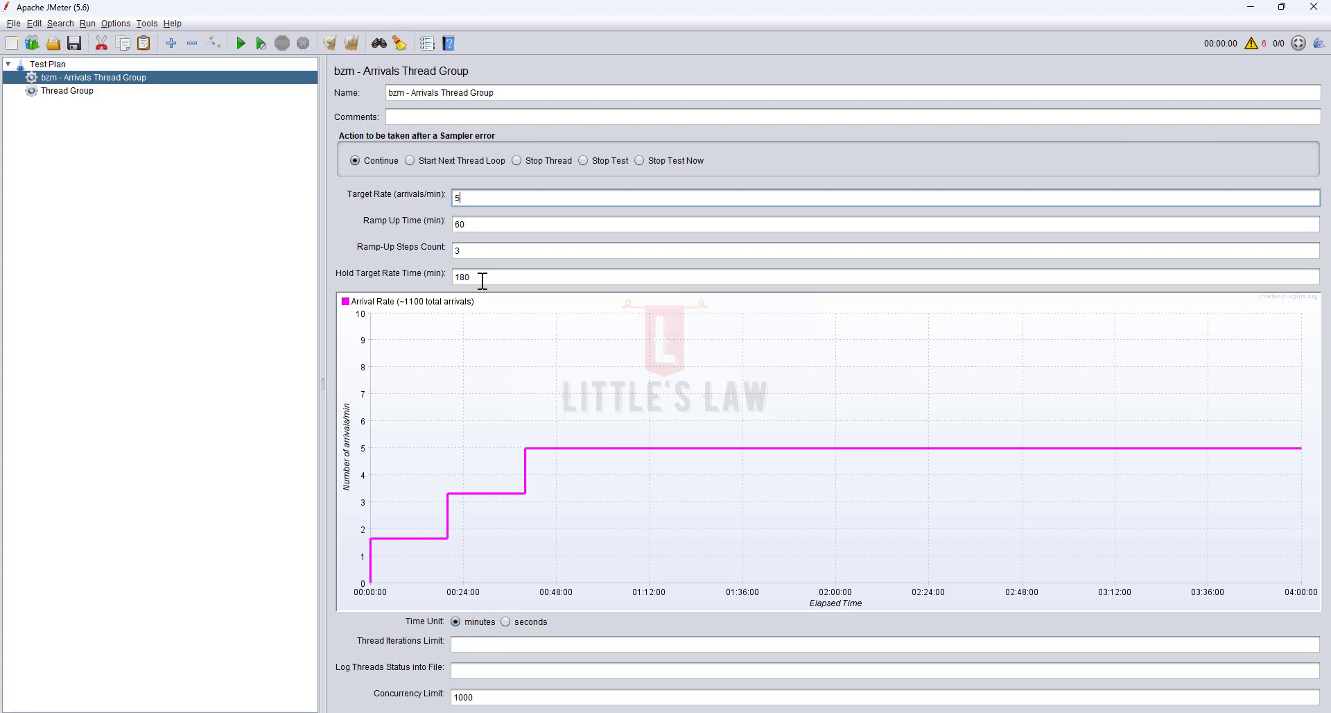
Set the hold target rate time to 60 minutes and the target rate to 10 arrivals per minute.
left_click_drag(483, 278, 365, 273)
type("60")
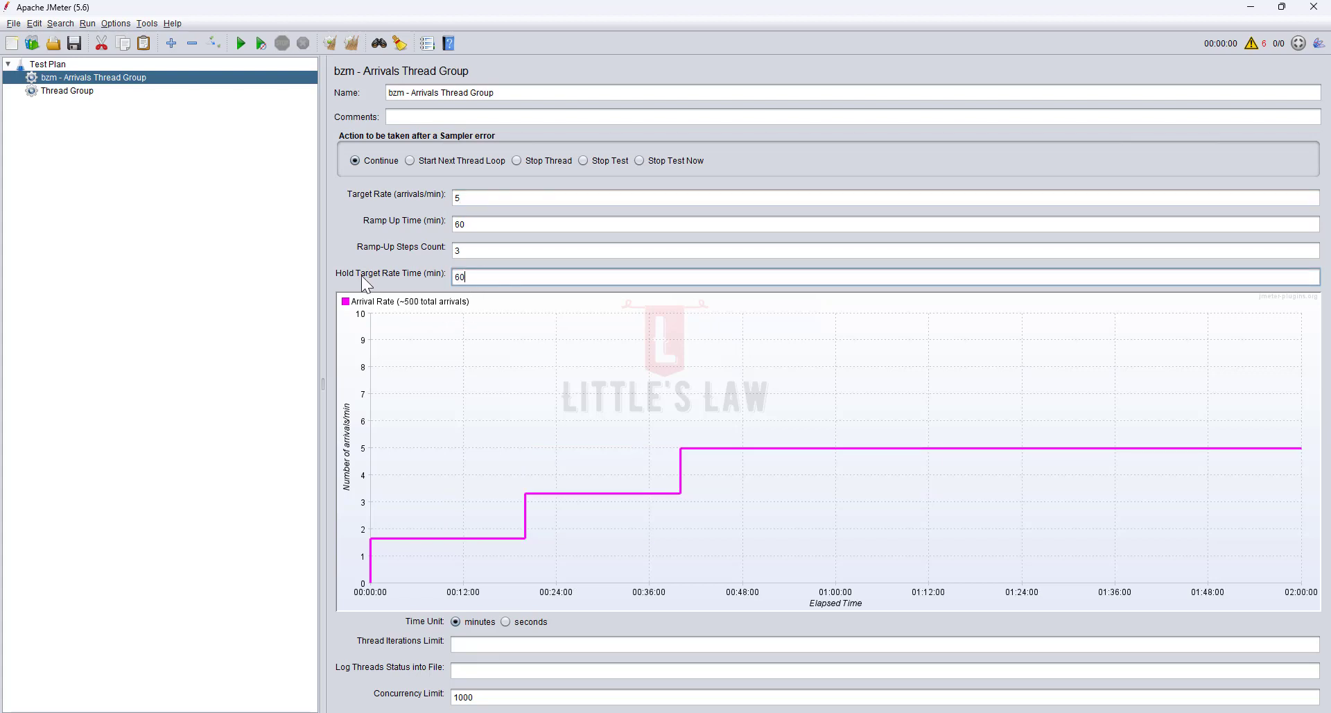
left_click(463, 198)
key("BackSpace")
type("10")
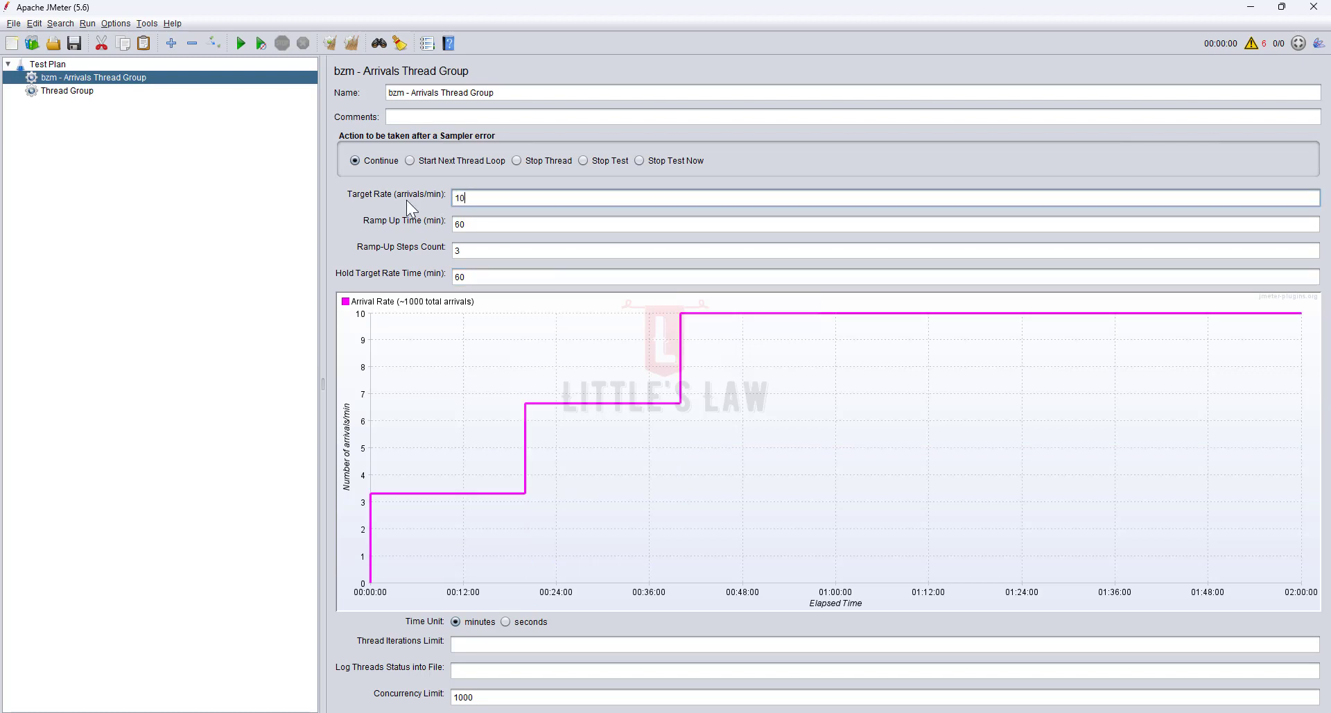
Set the Arrivals Thread Group's ramp-up time to 6 minutes.
left_click_drag(490, 199, 423, 200)
left_click_drag(476, 223, 210, 211)
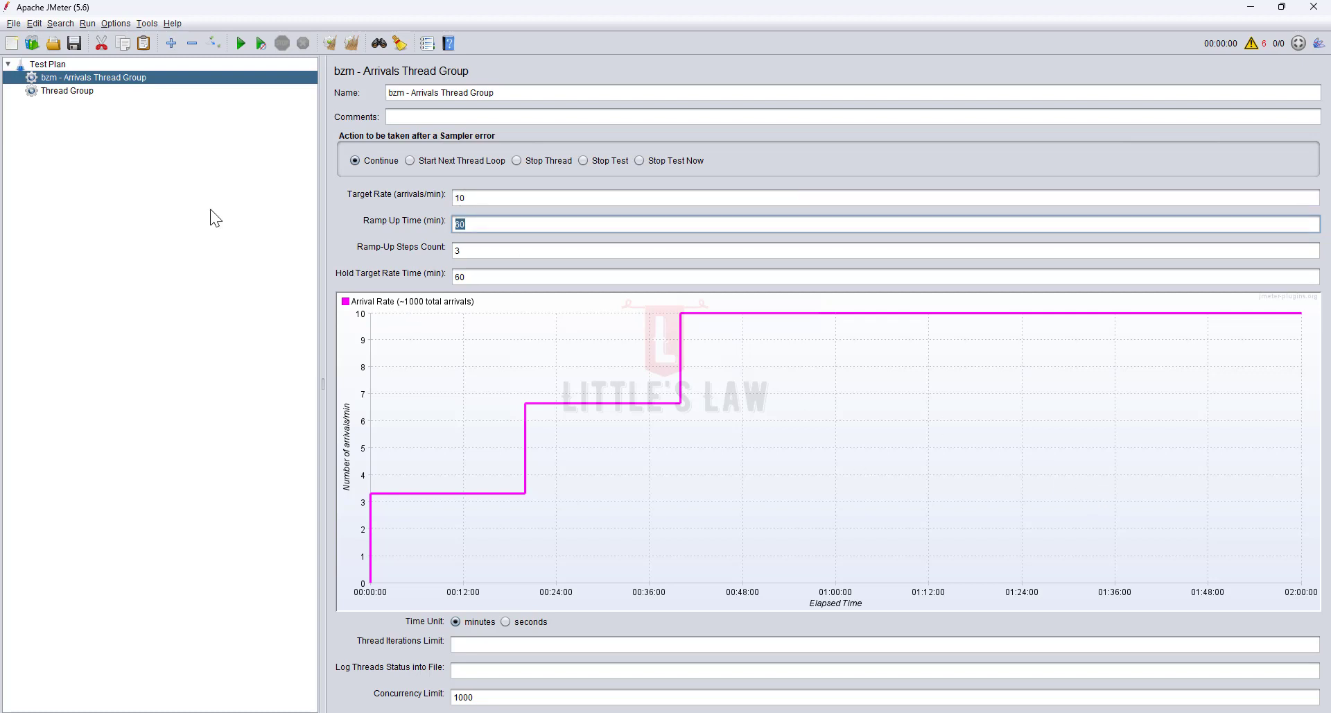
type("6")
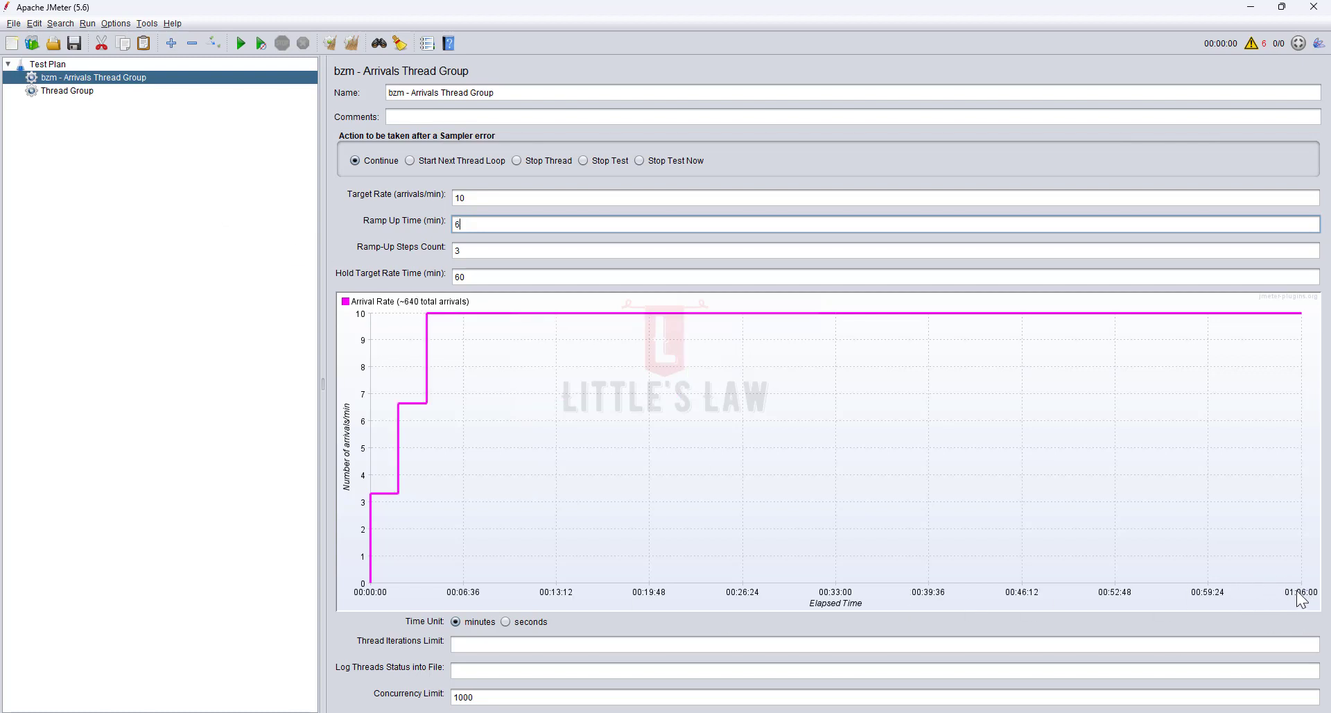
Try target rates of 15 and 16 arrivals per minute, and return the target rate to 10.
left_click_drag(508, 201, 334, 172)
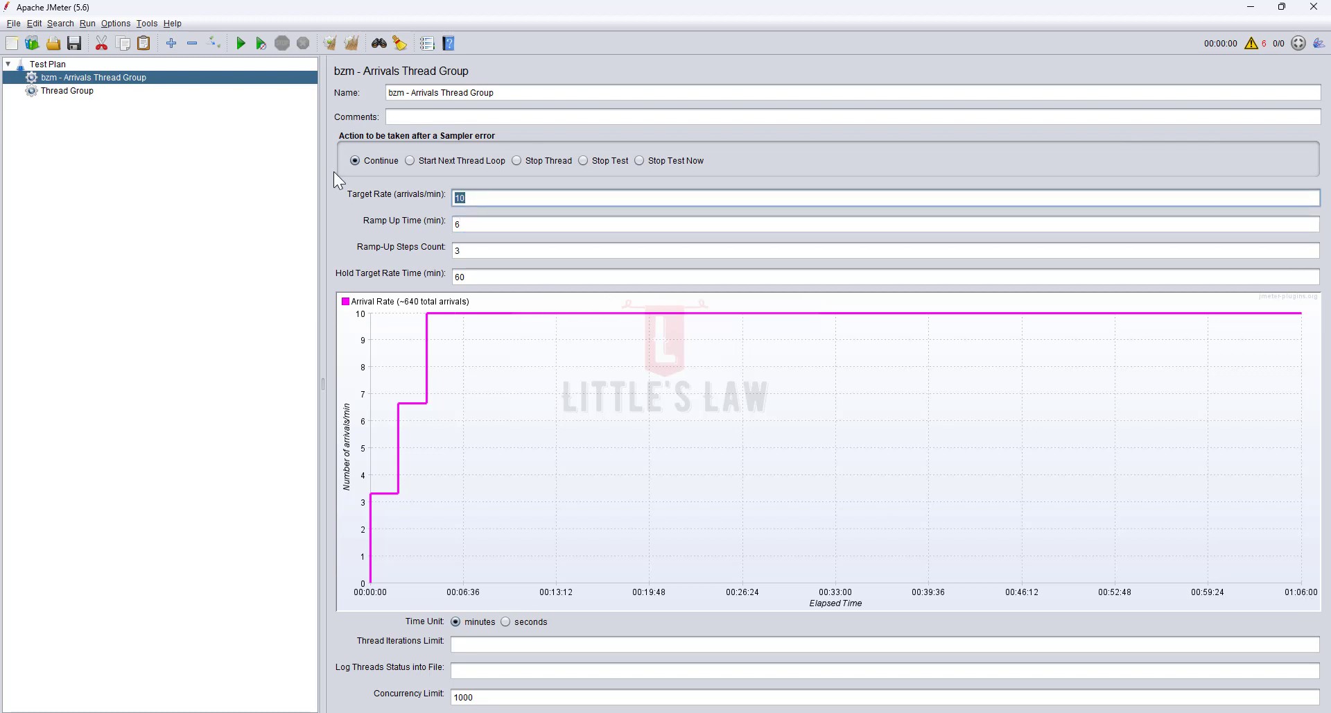
type("15")
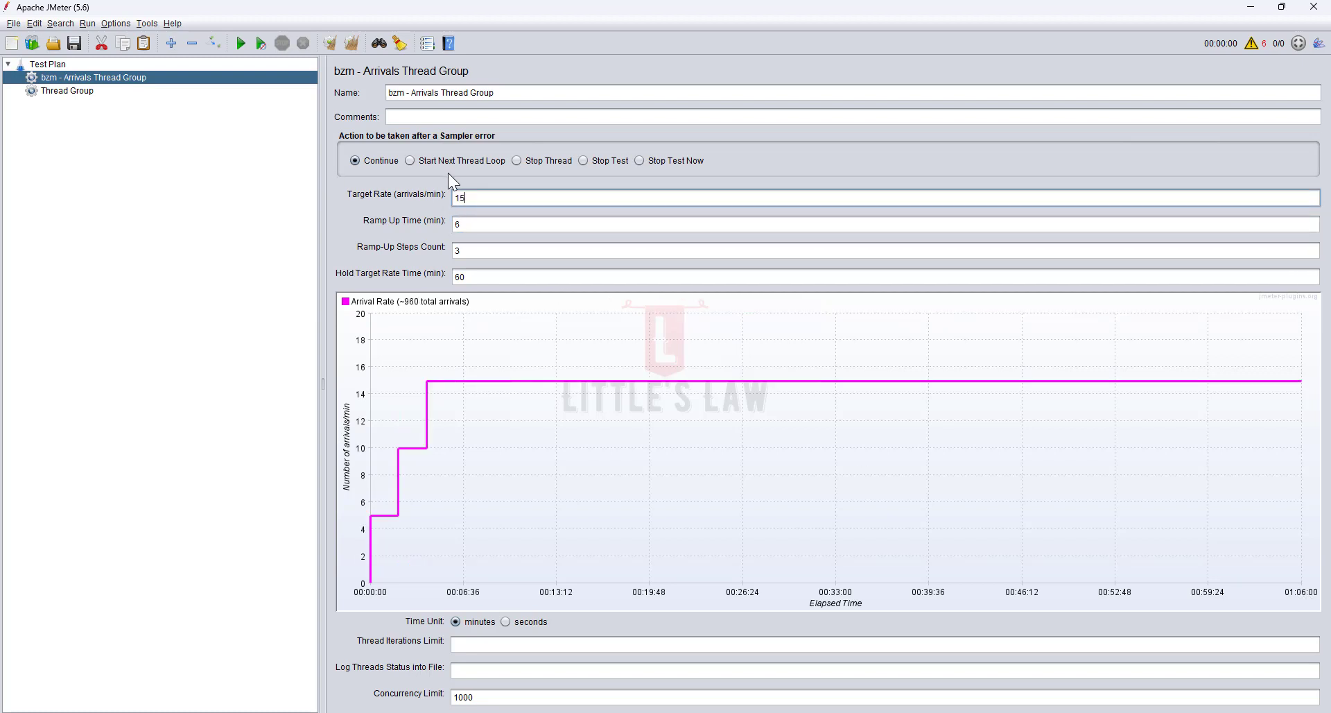
key("BackSpace")
type("6")
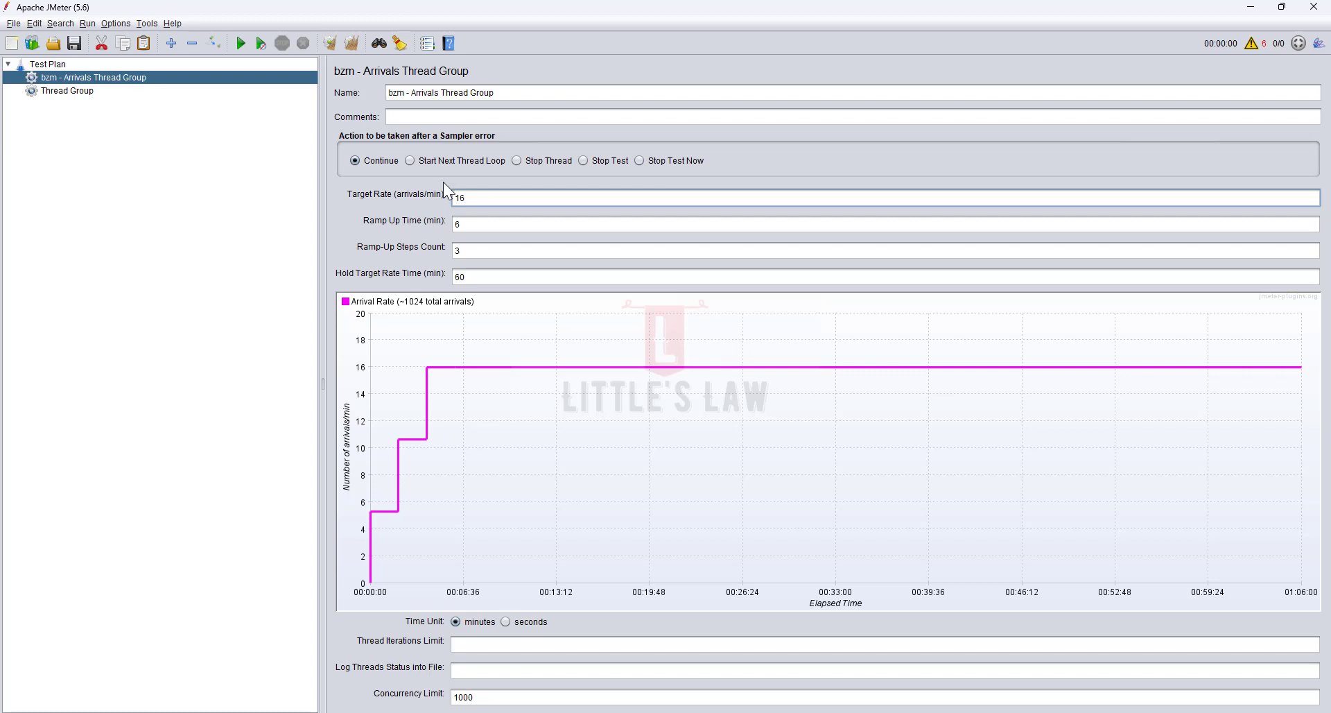
left_click_drag(478, 197, 441, 195)
type("10")
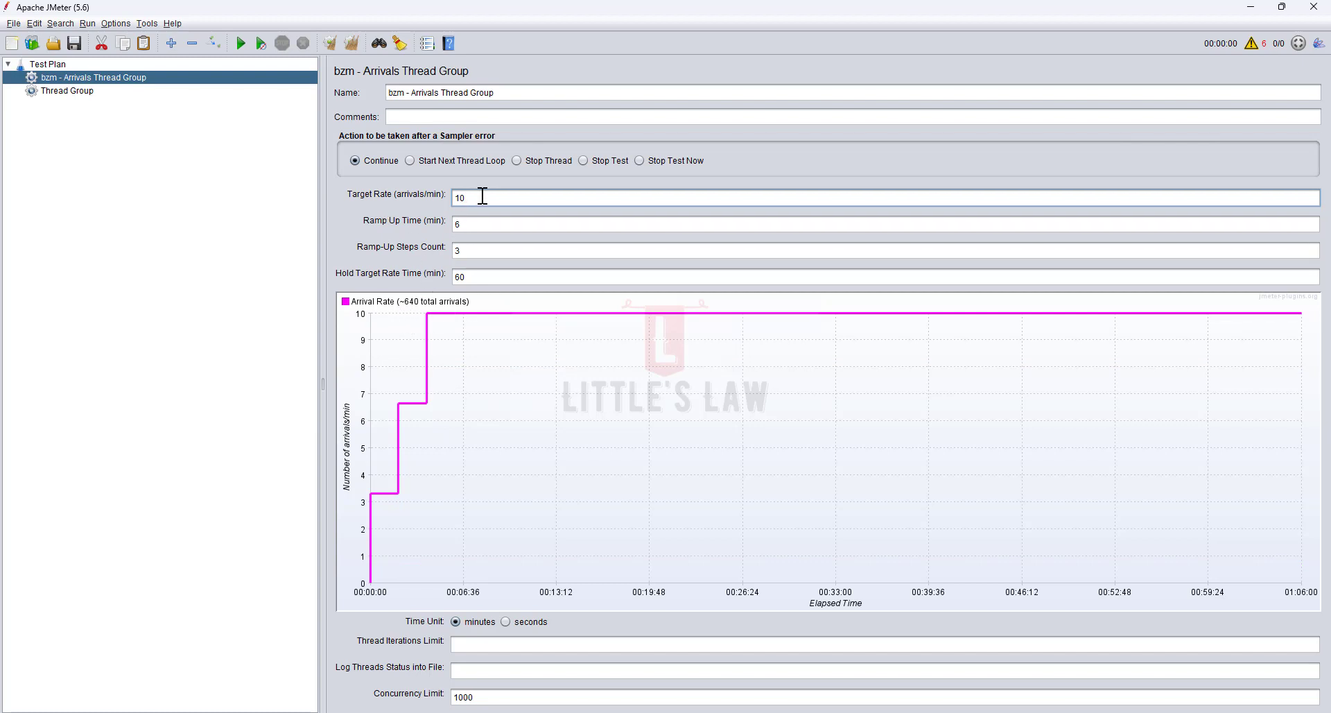
Set the target rate to 20 arrivals per minute and the hold target rate time to 75 minutes.
key("BackSpace")
key("BackSpace")
type("20")
double_click(476, 278)
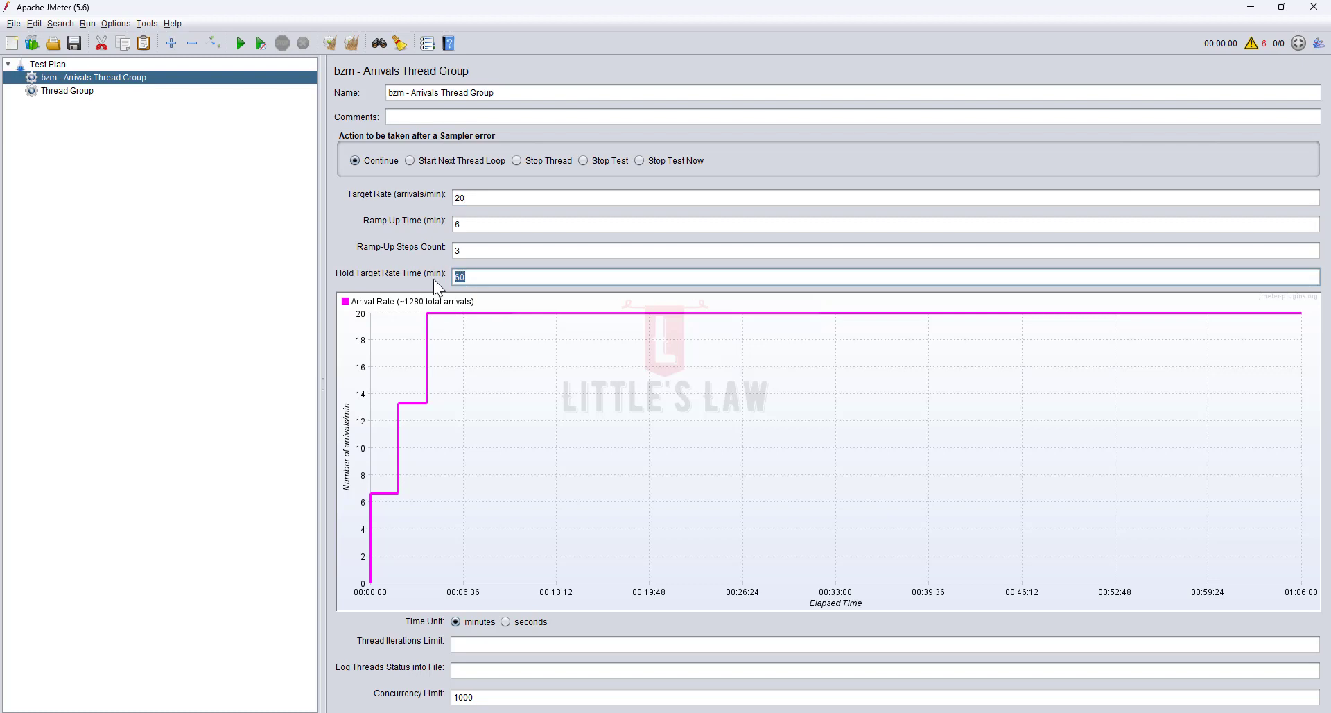
type("75")
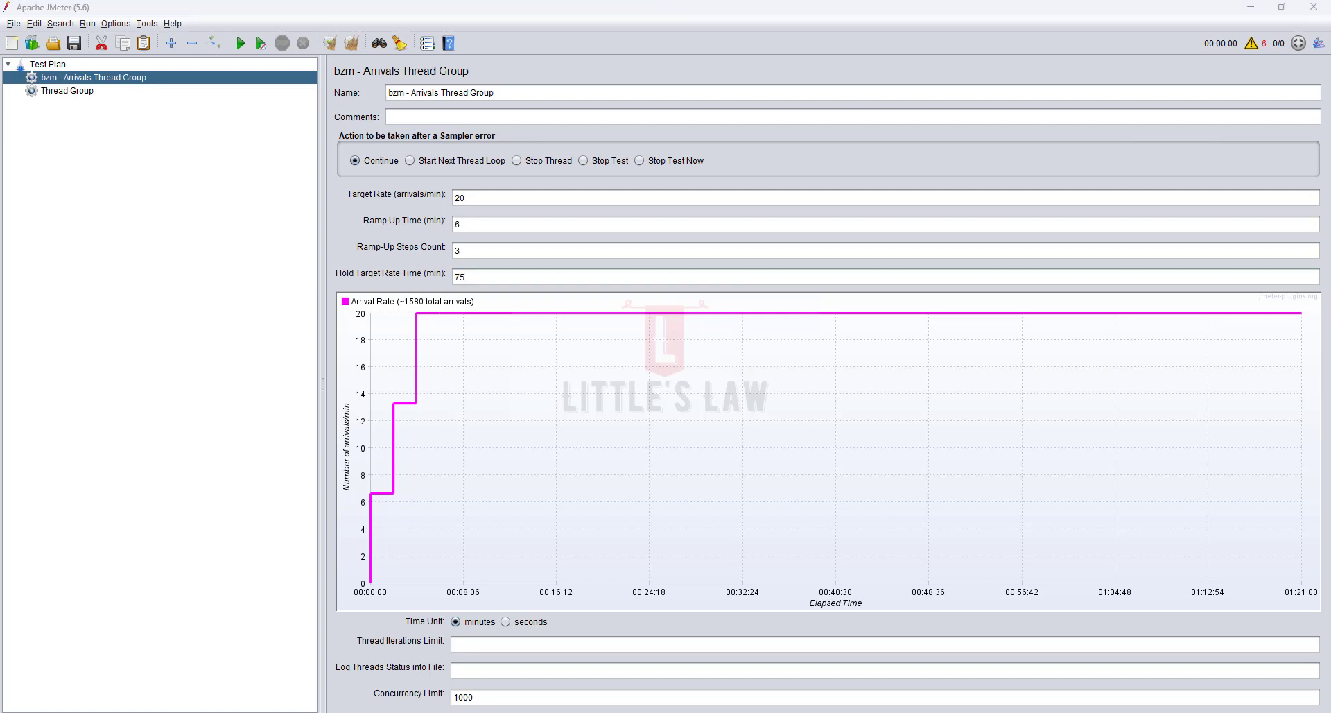
Switch to the browser and review the Arrivals Thread Group documentation on jmeter-plugins.org, including its description and example settings.
key("alt+Tab")
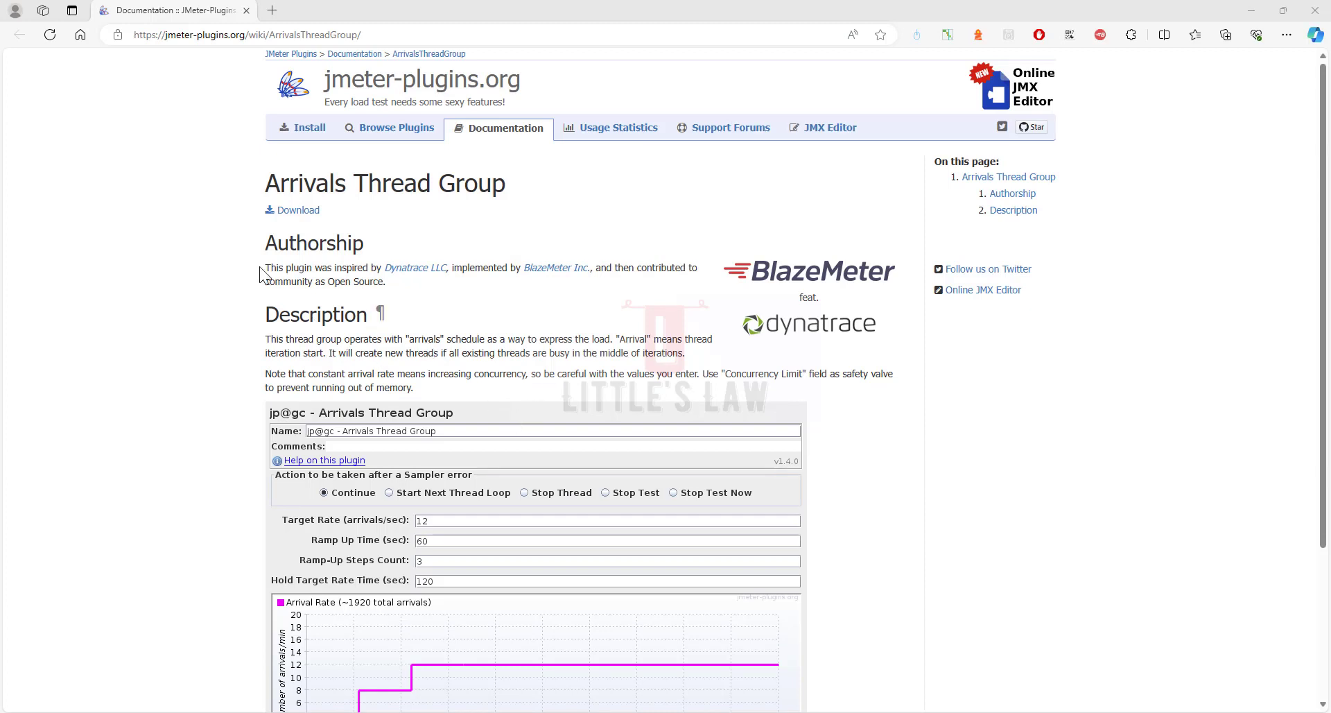
left_click(423, 37)
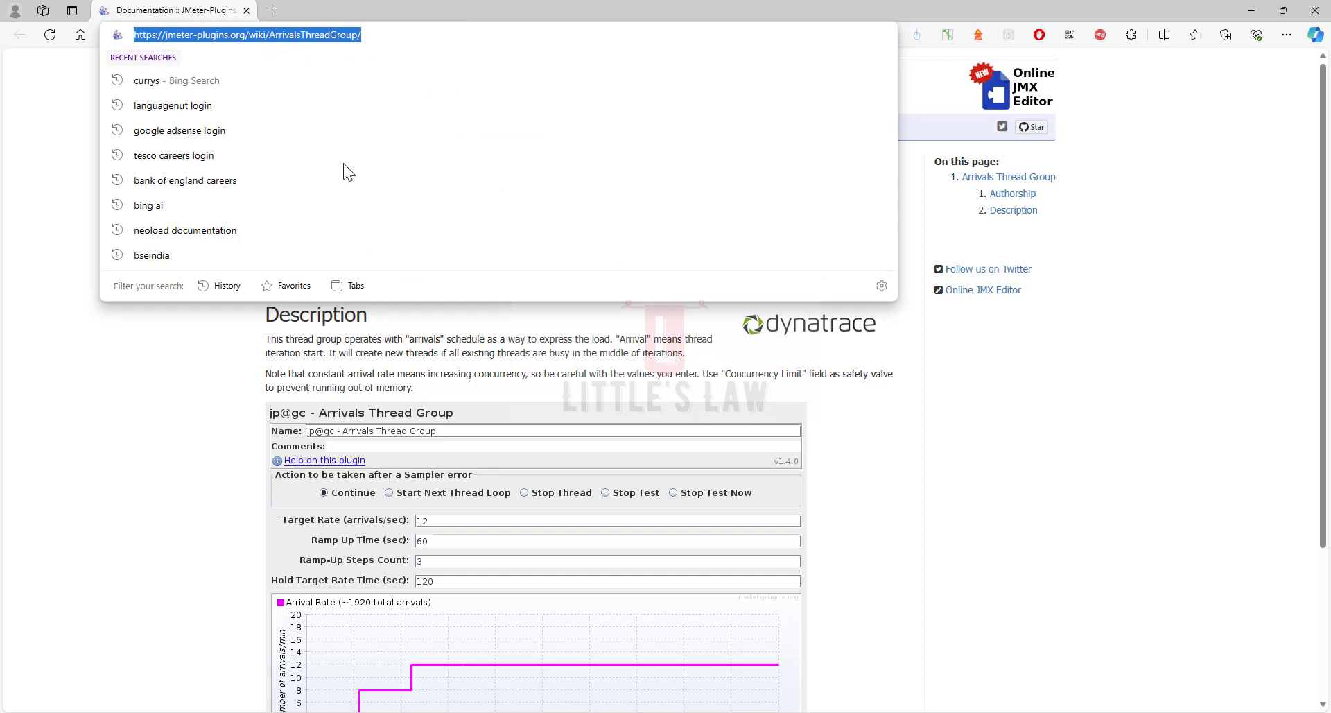
left_click(146, 448)
scroll(520, 388, "down", 3)
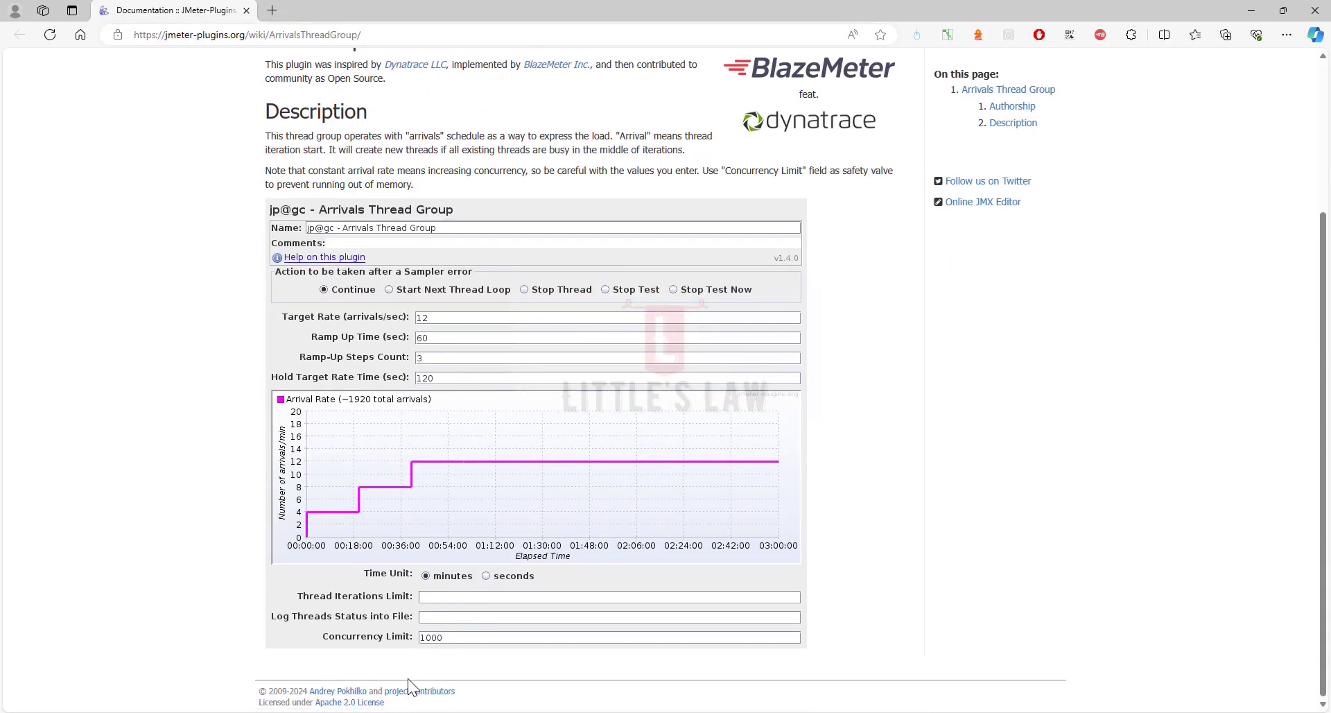
scroll(424, 378, "up", 3)
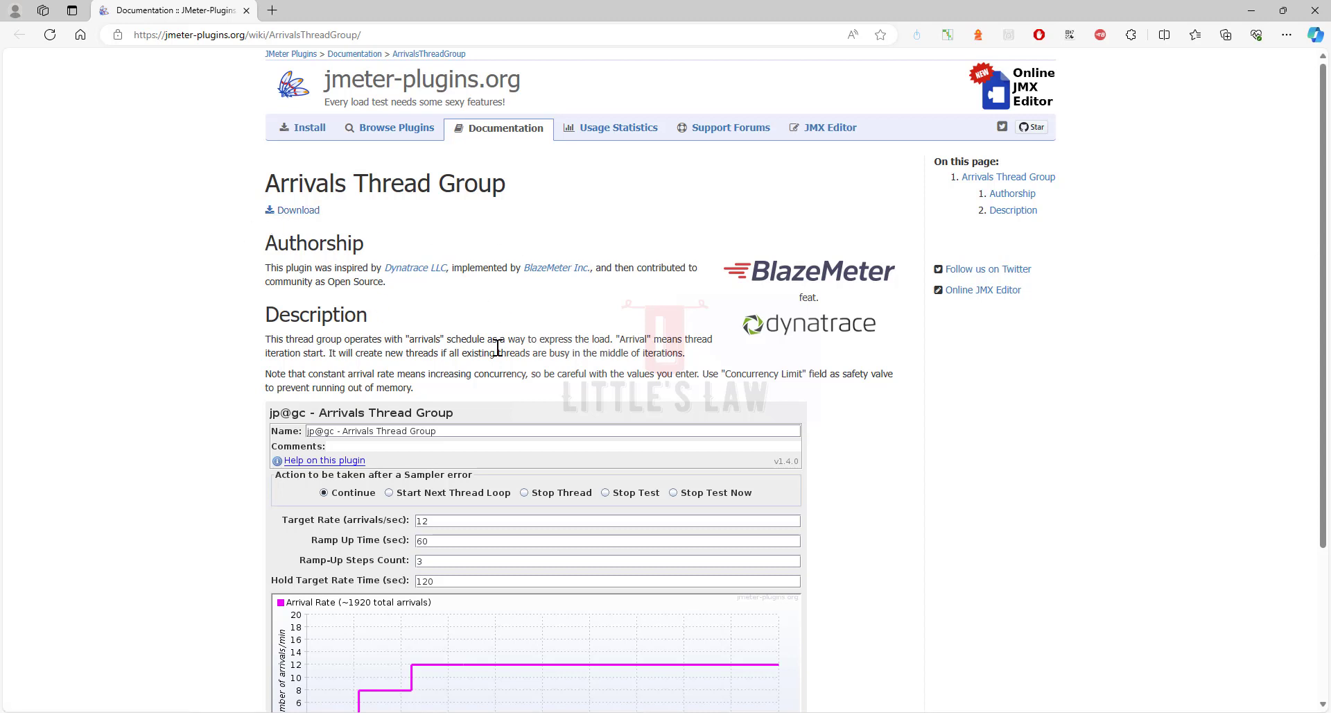
Switch to File Explorer and browse the apache-jmeter-5.6 lib folder and its ext subfolder for the installed plugin jars.
key("alt+Tab")
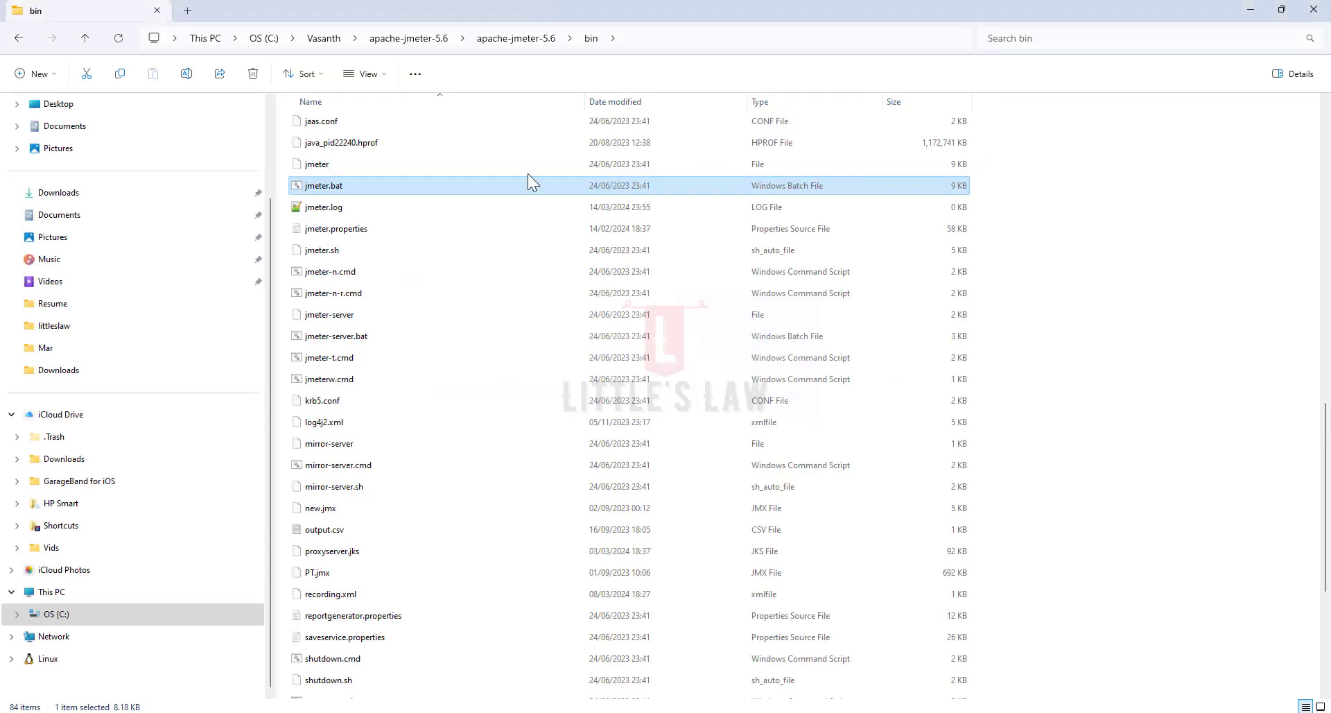
left_click(518, 40)
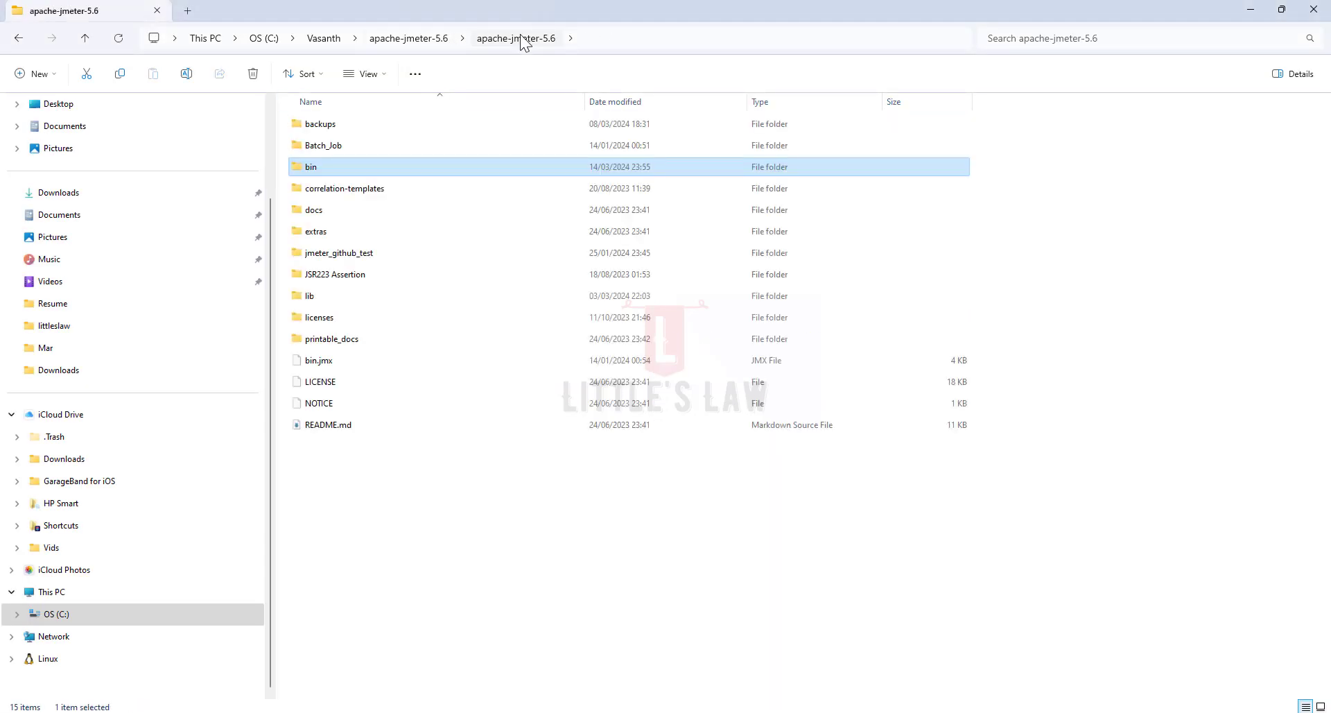
left_click(326, 294)
double_click(326, 294)
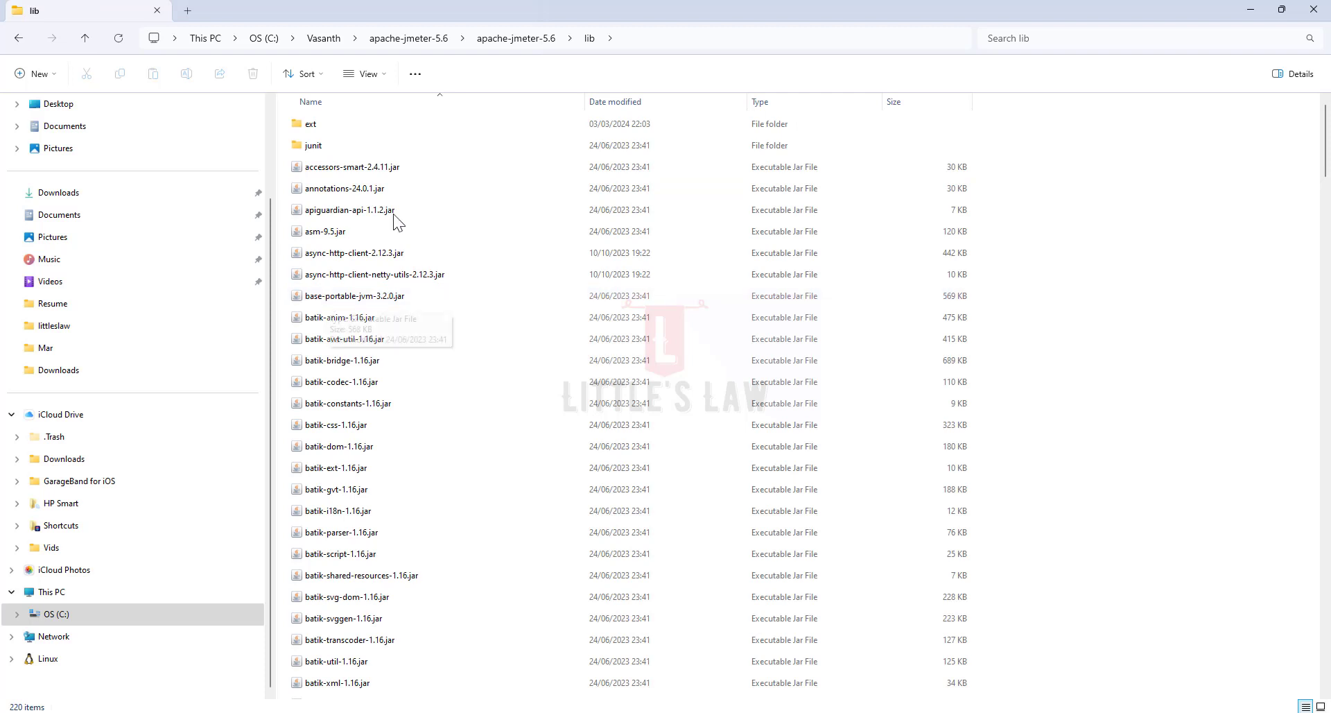
scroll(560, 267, "down", 5)
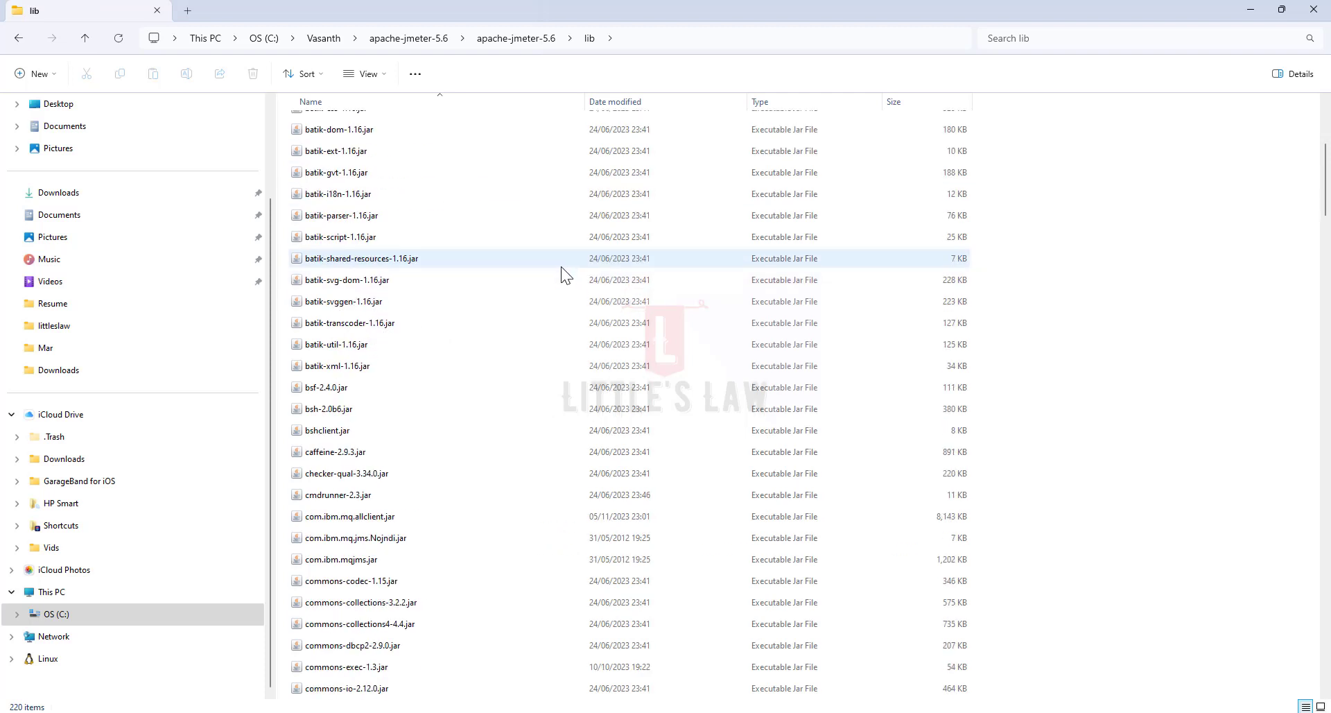
left_click(513, 41)
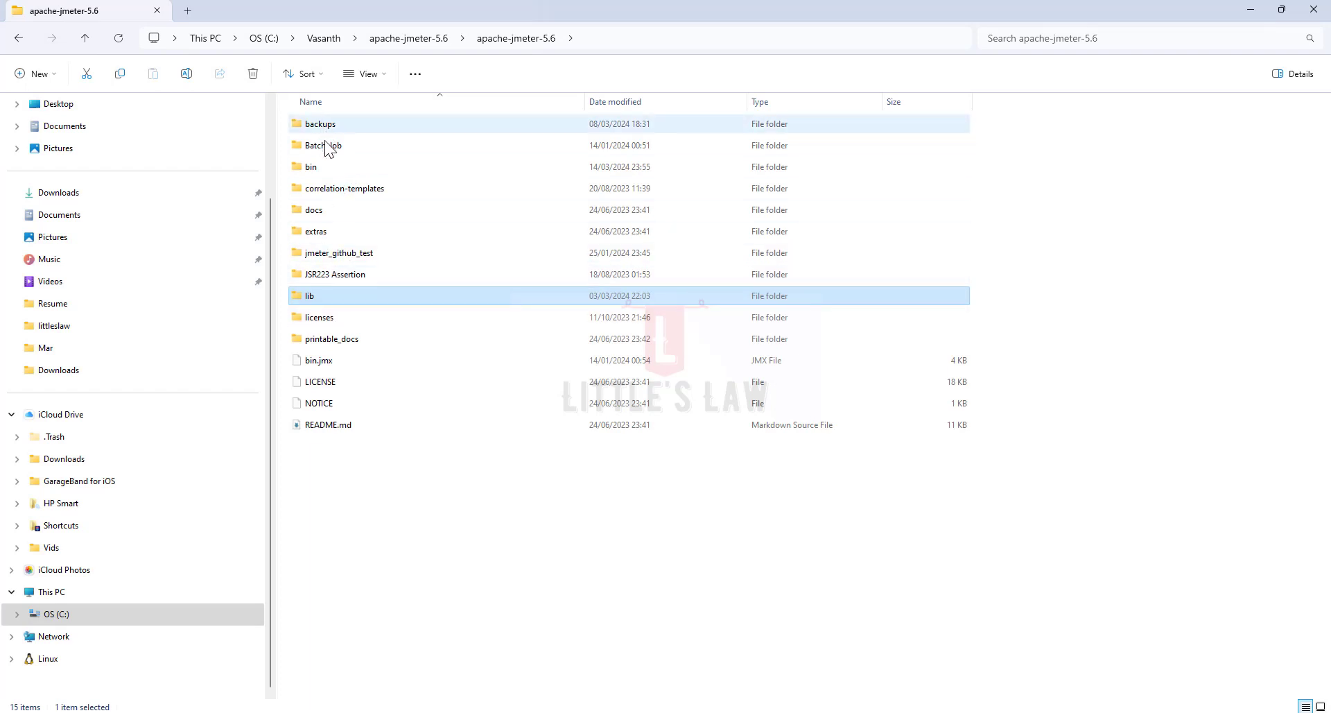
double_click(330, 293)
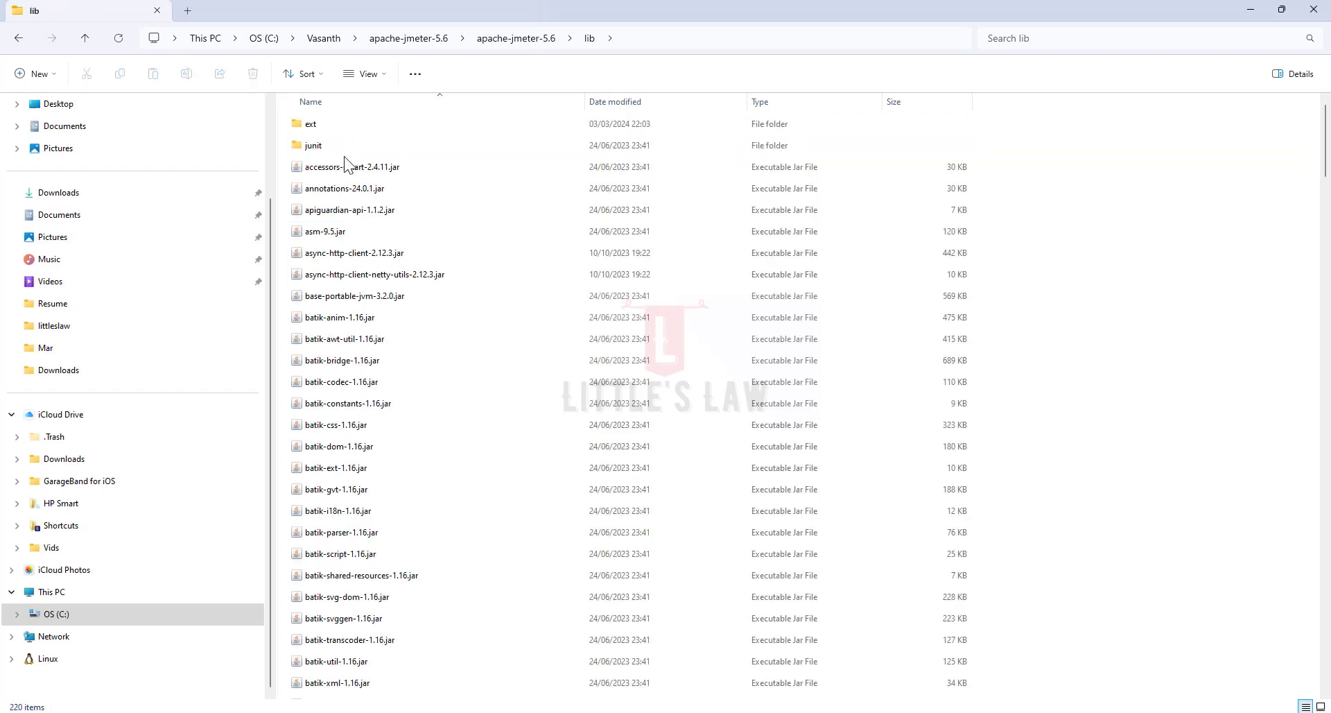
double_click(337, 126)
scroll(406, 410, "down", 5)
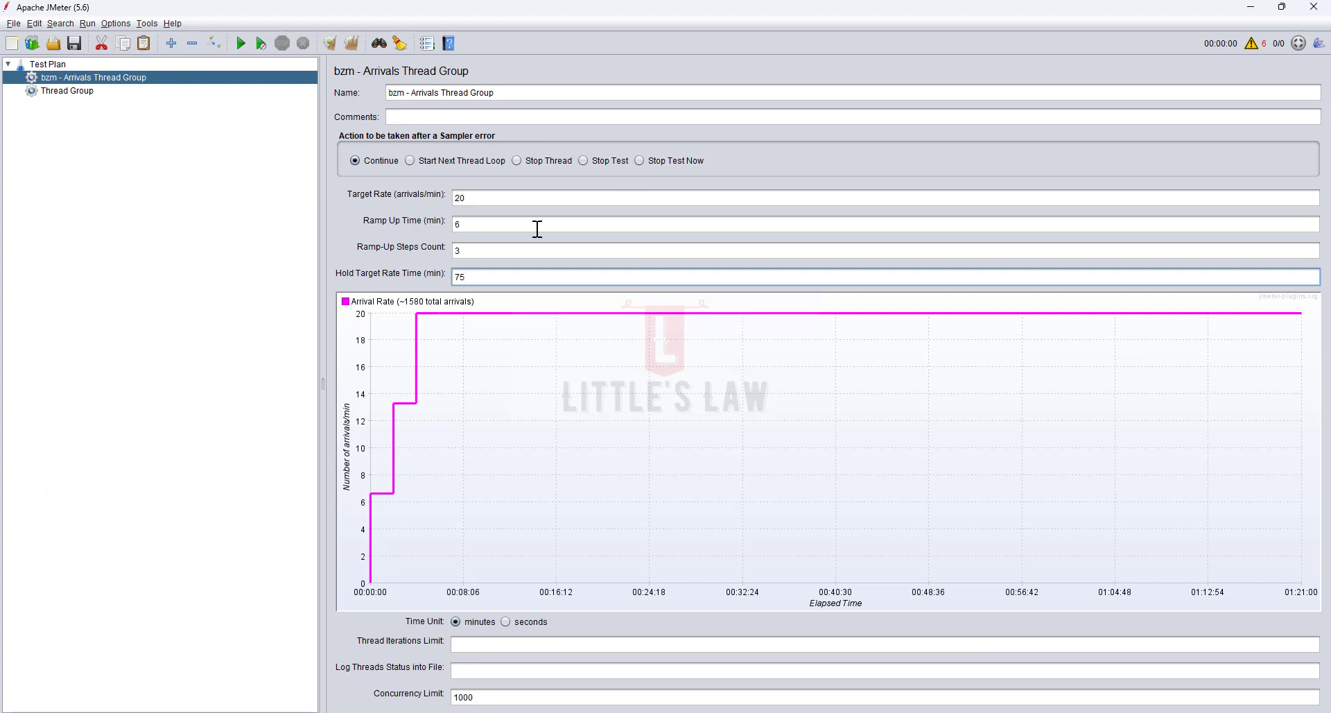
Search the installed plugins in the JMeter Plugins Manager for "arri", view the Custom Thread Groups details, and close the manager.
left_click(114, 23)
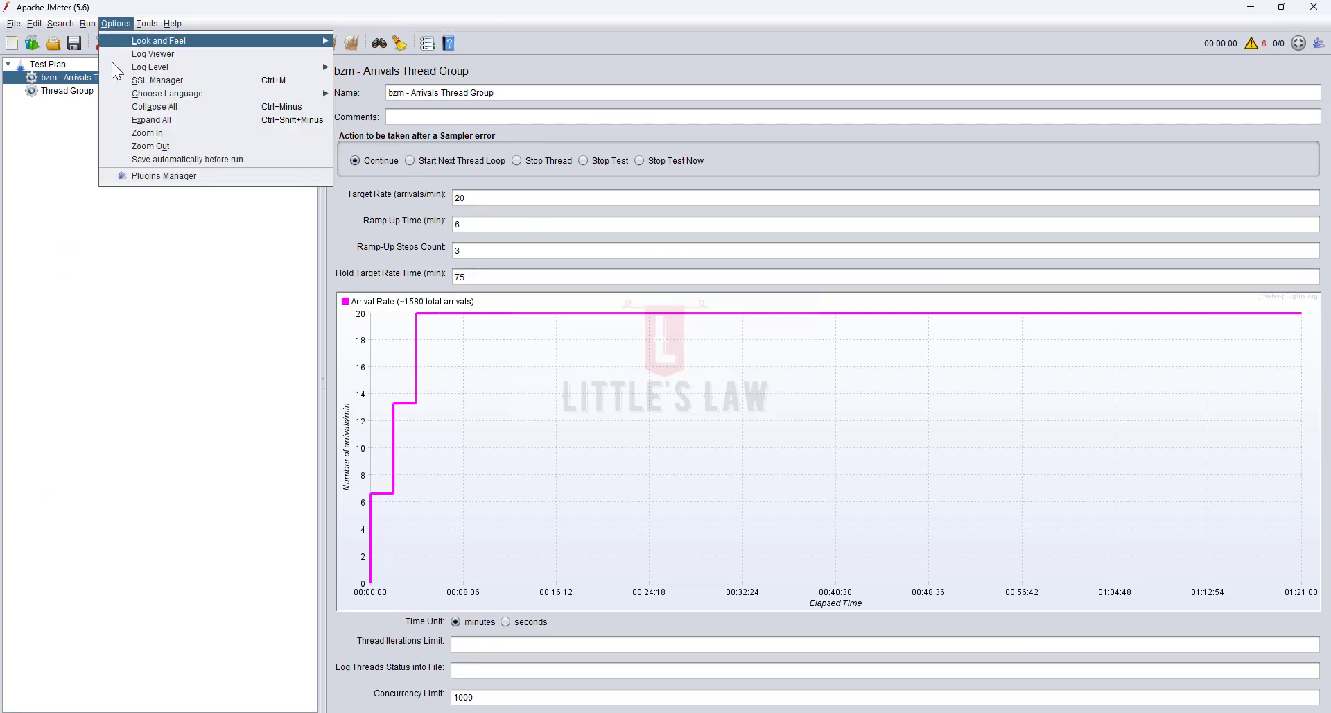
left_click(138, 173)
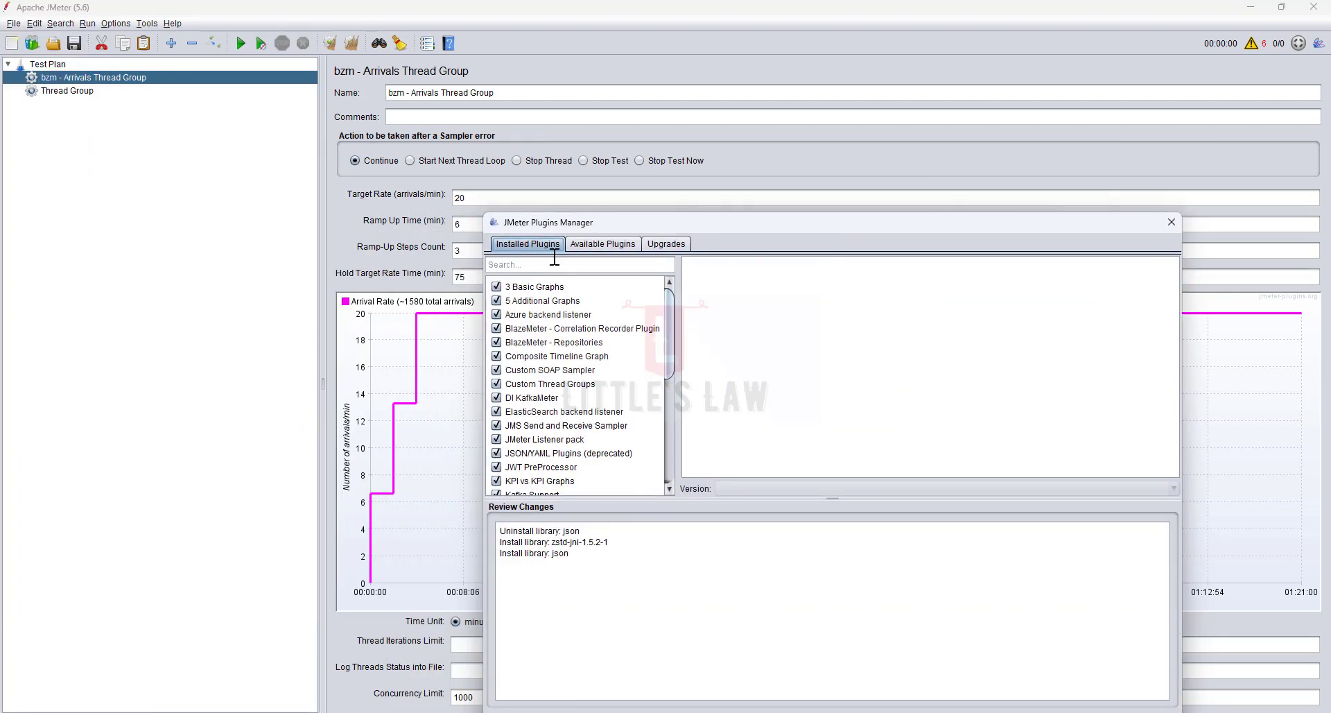
left_click(556, 263)
type("arri")
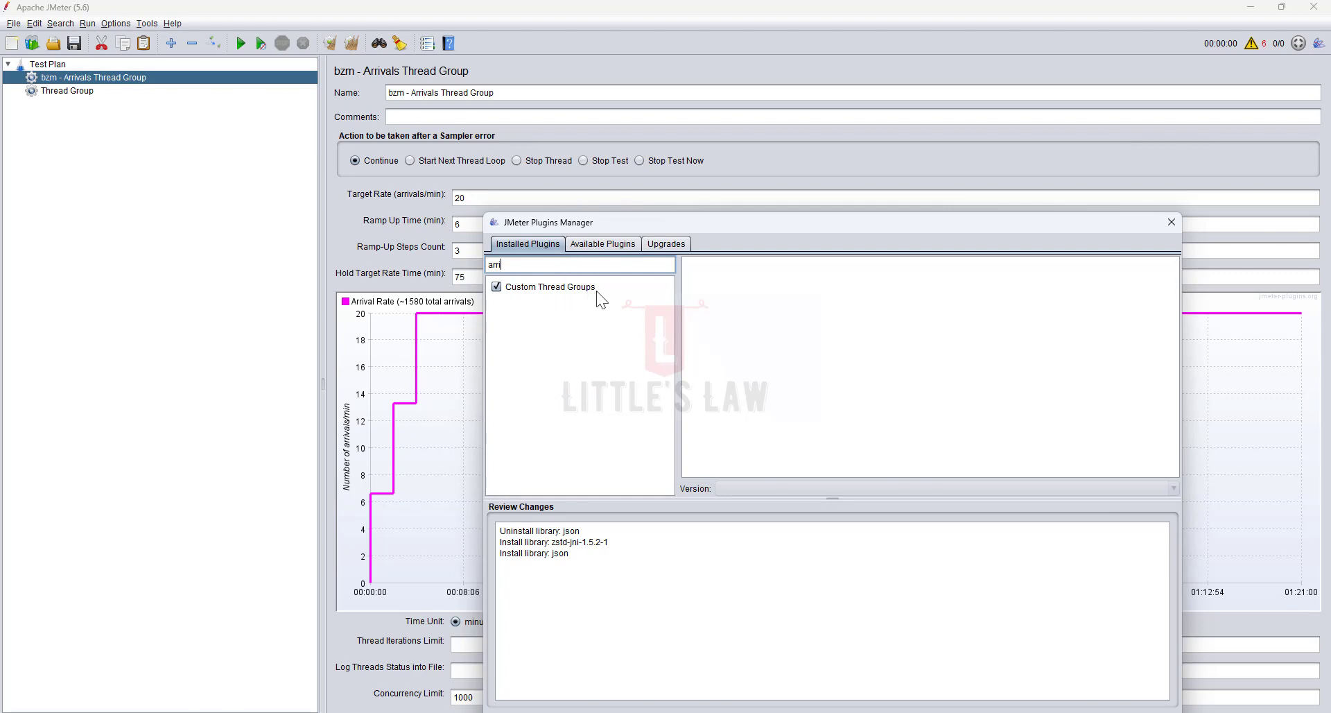
left_click(568, 288)
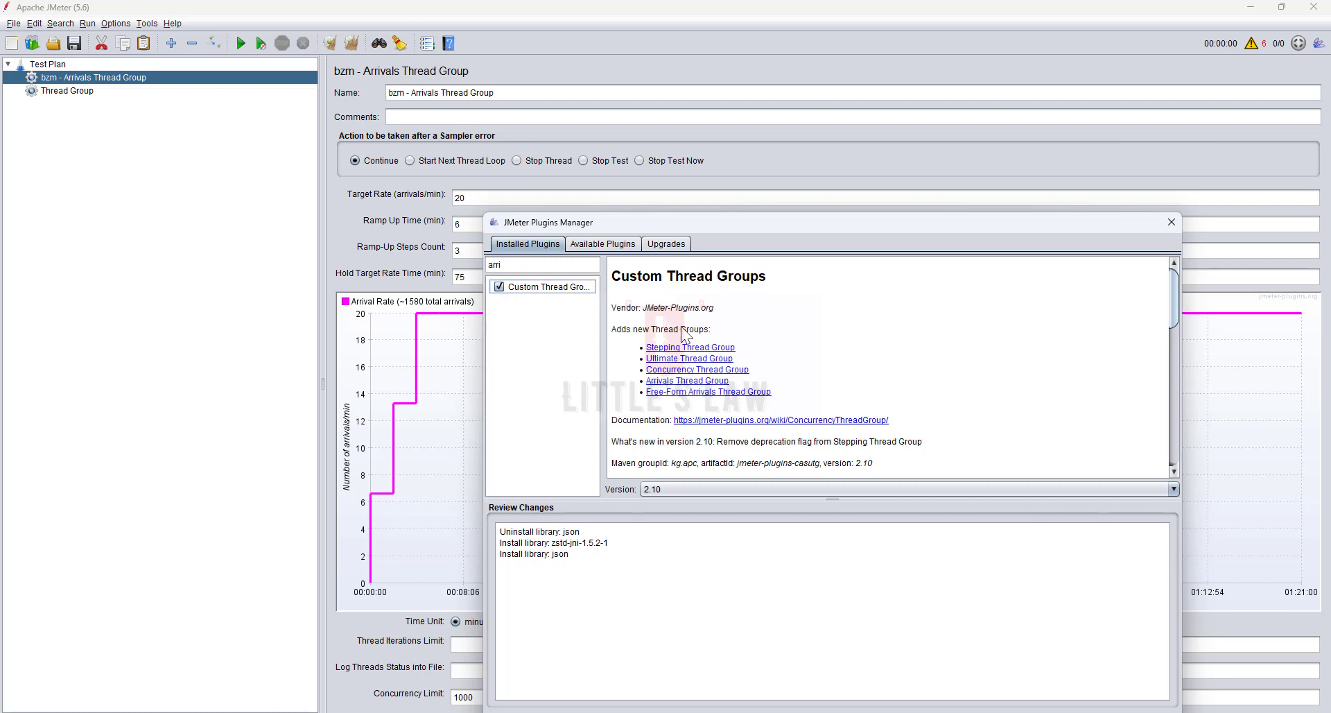
left_click(1172, 223)
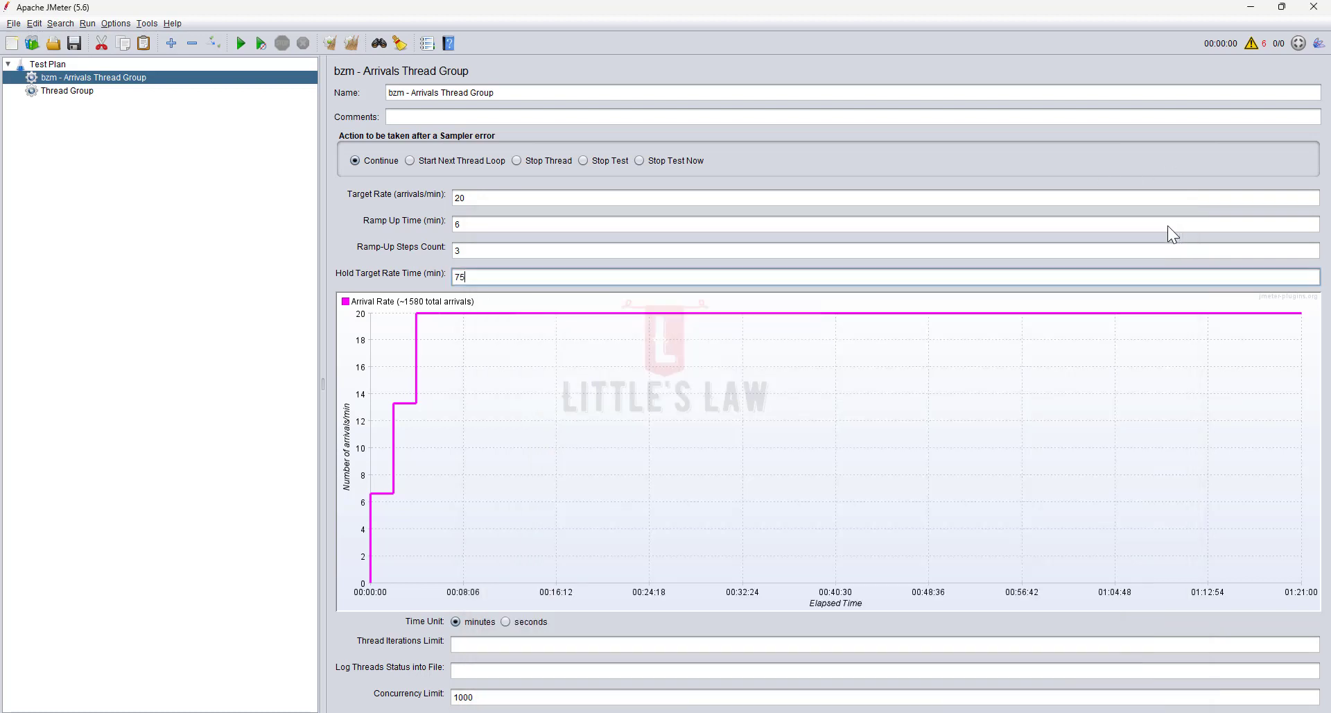
Compare the standard Thread Group's thread count and ramp-up period with the Arrivals Thread Group's ramp-up time.
left_click(90, 94)
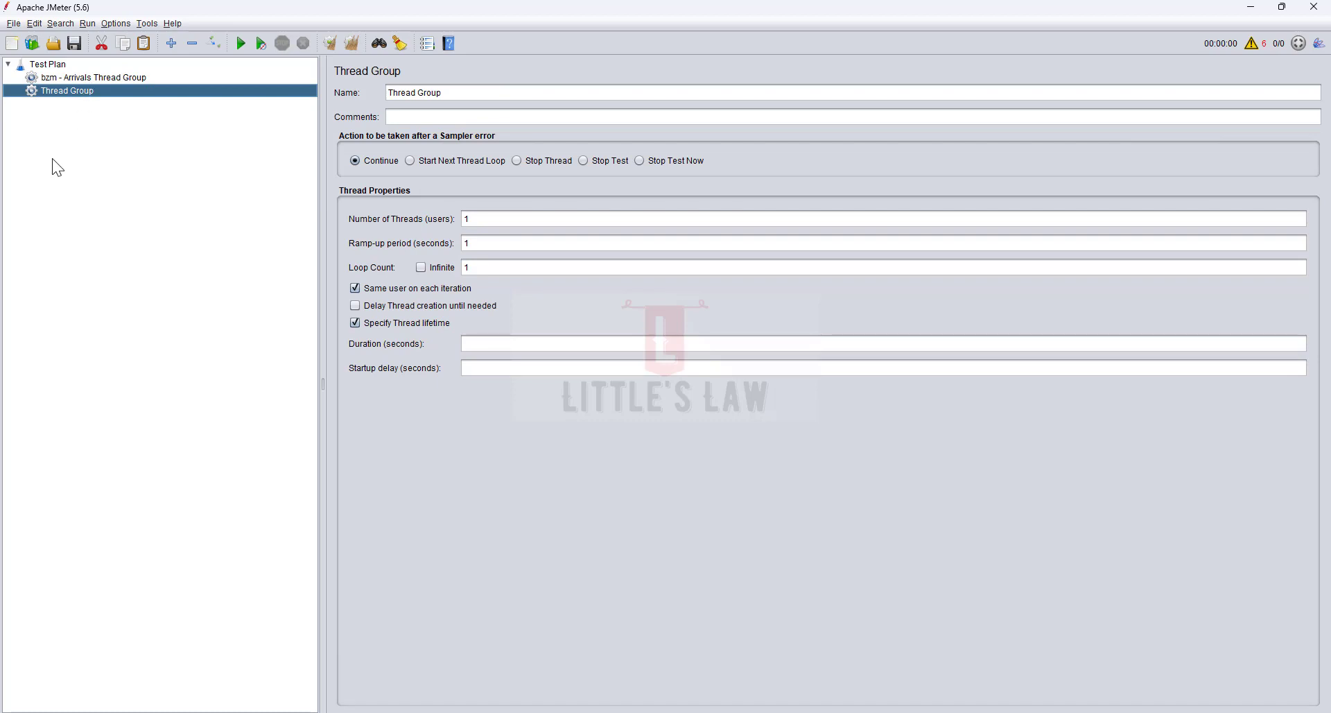
left_click(492, 217)
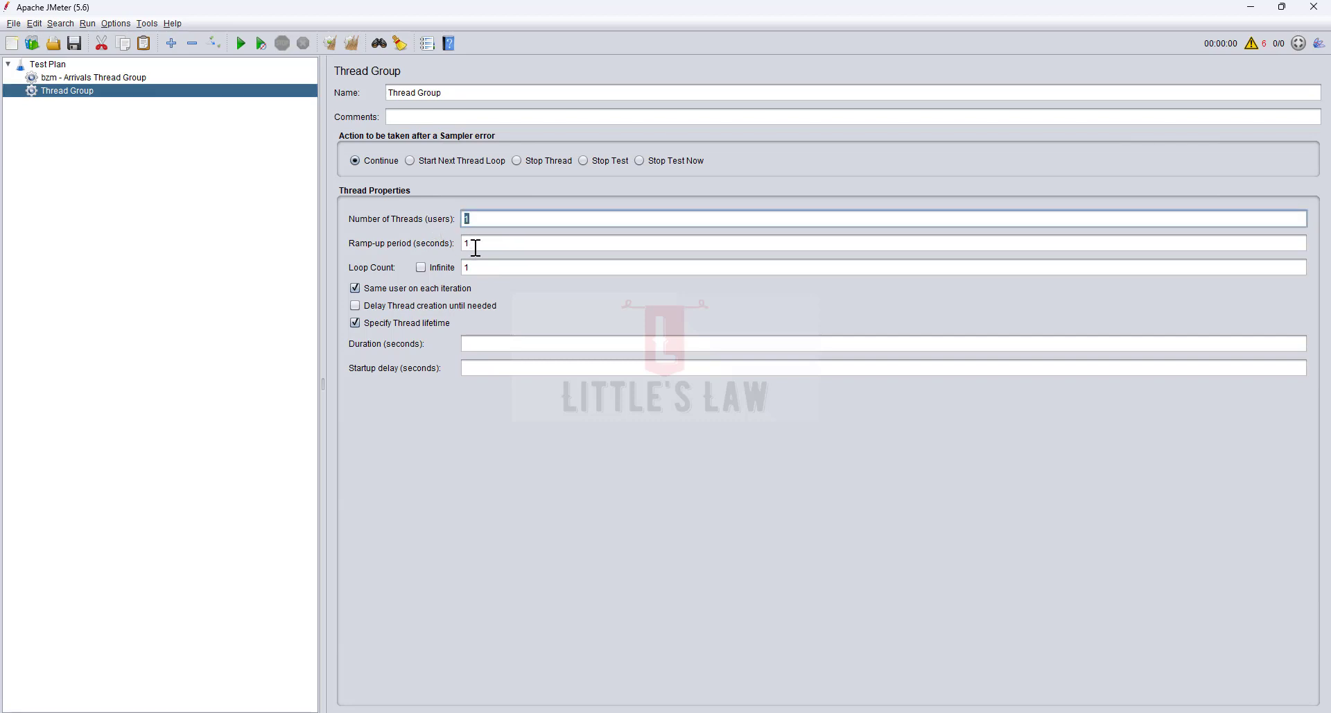
key("Tab")
left_click(75, 78)
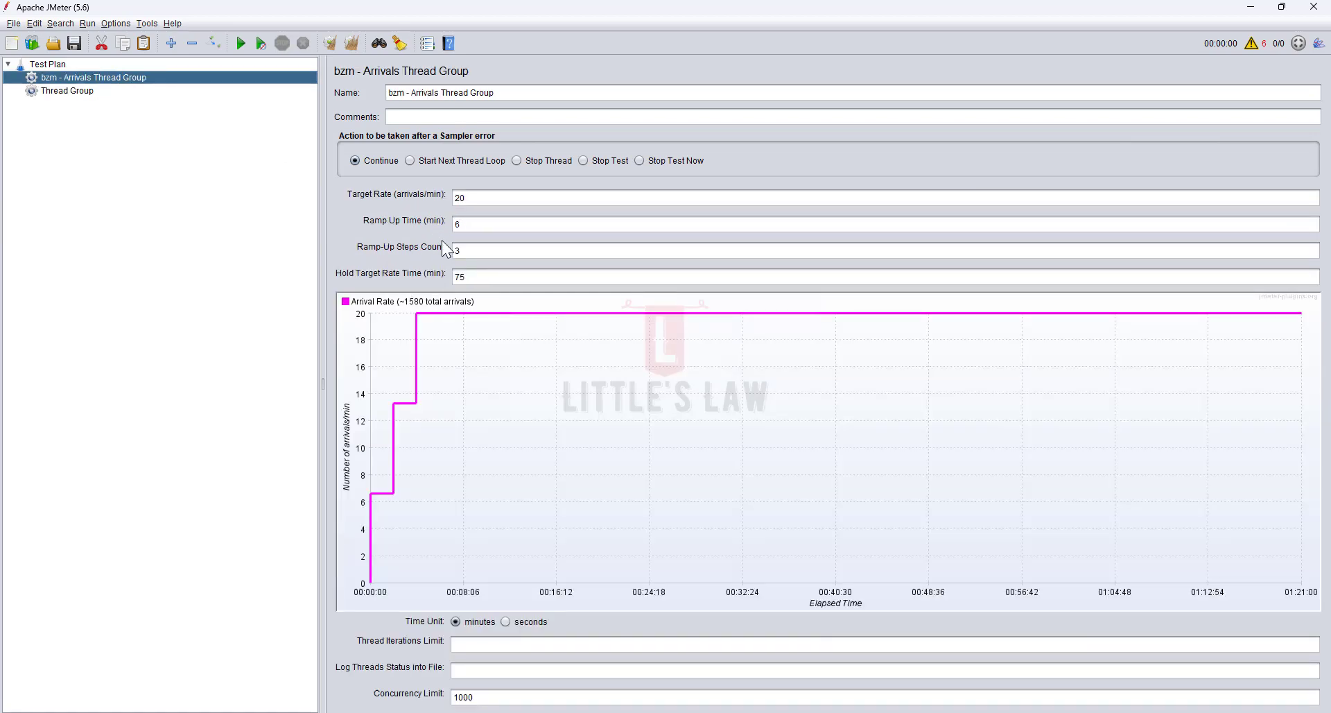
left_click(484, 224)
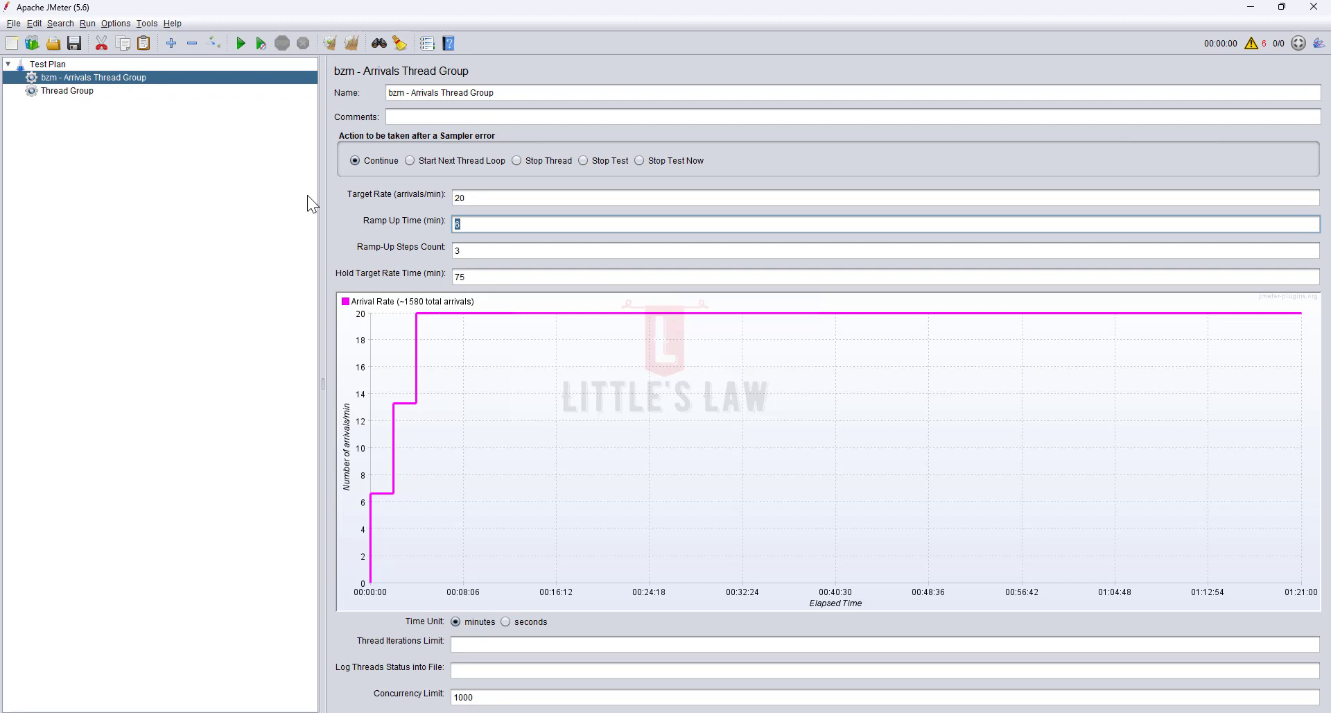
left_click(98, 93)
left_click(472, 242)
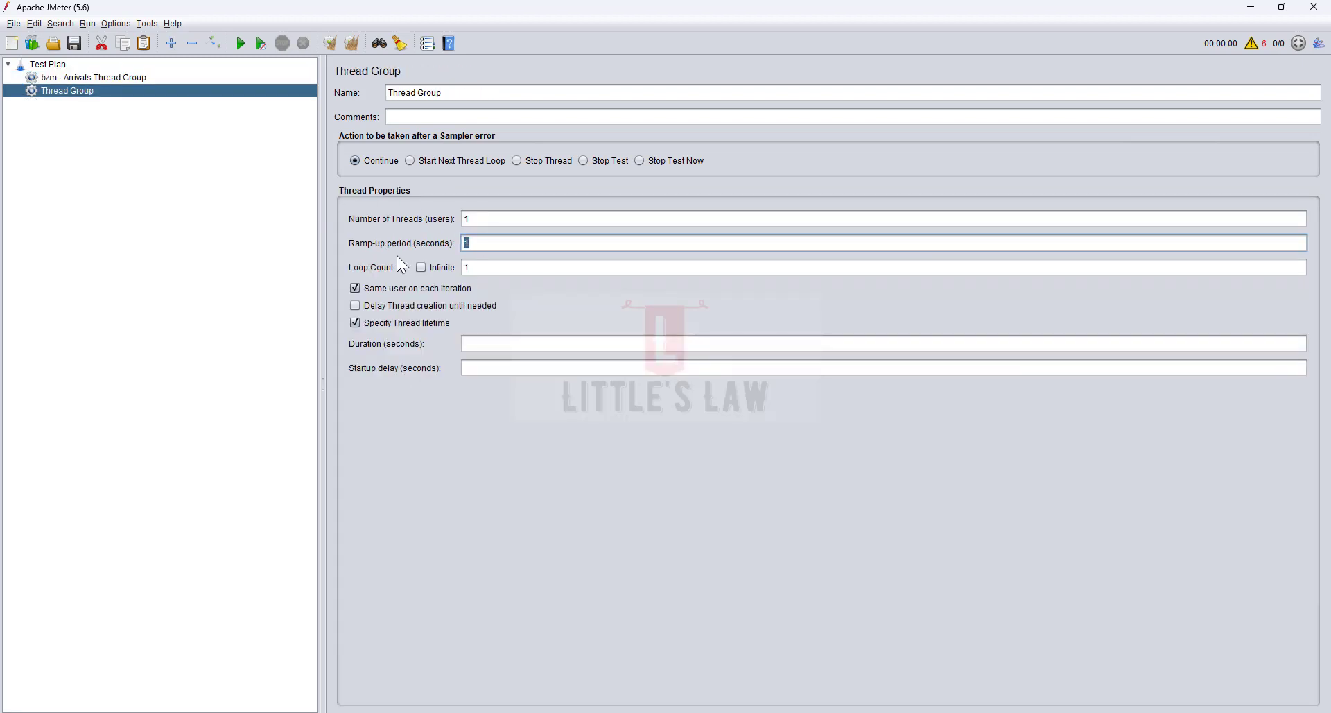
double_click(466, 243)
left_click(76, 81)
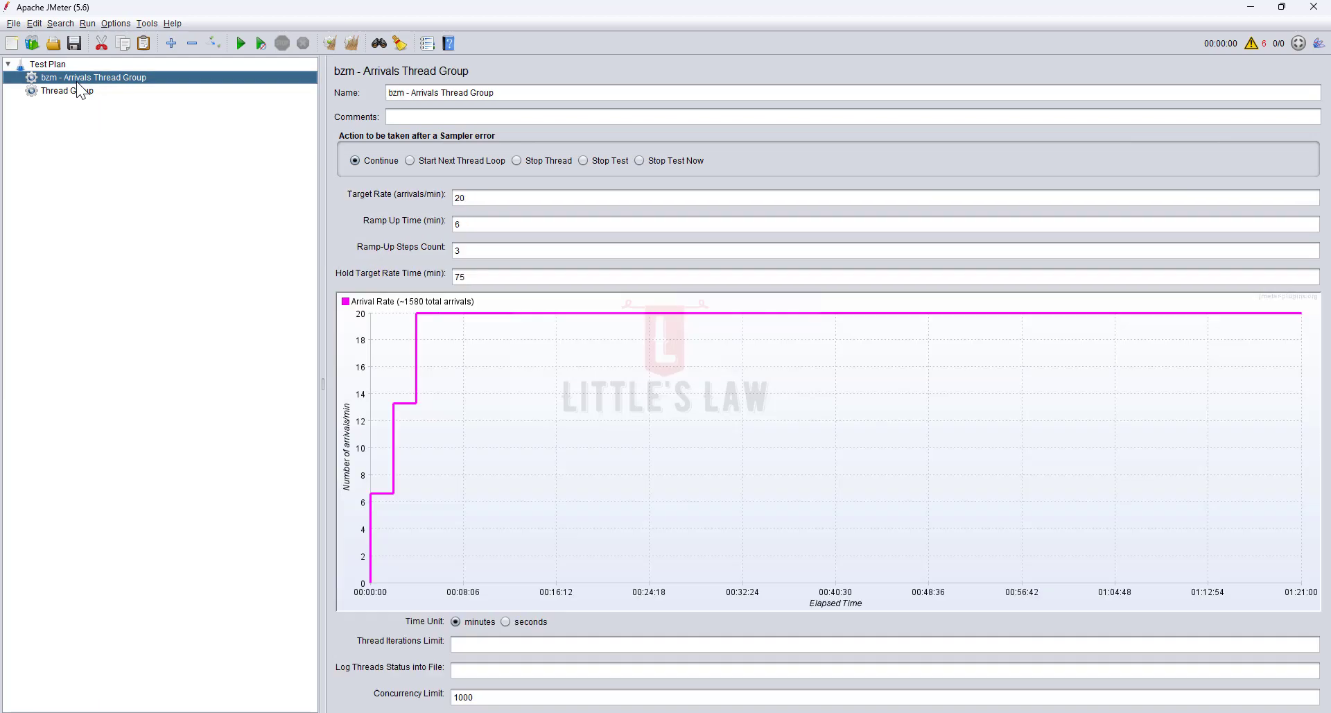
left_click(490, 224)
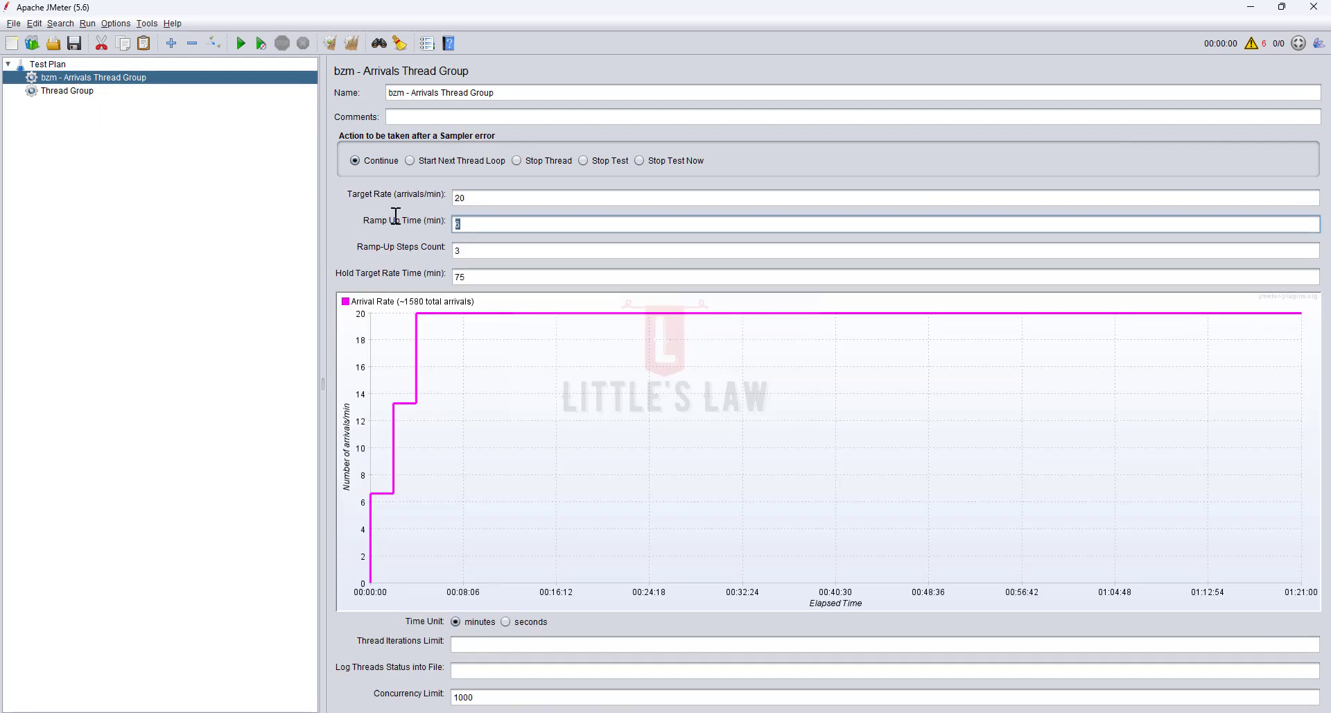
Try seconds as the Arrivals Thread Group's time unit, and return it to minutes.
left_click(506, 622)
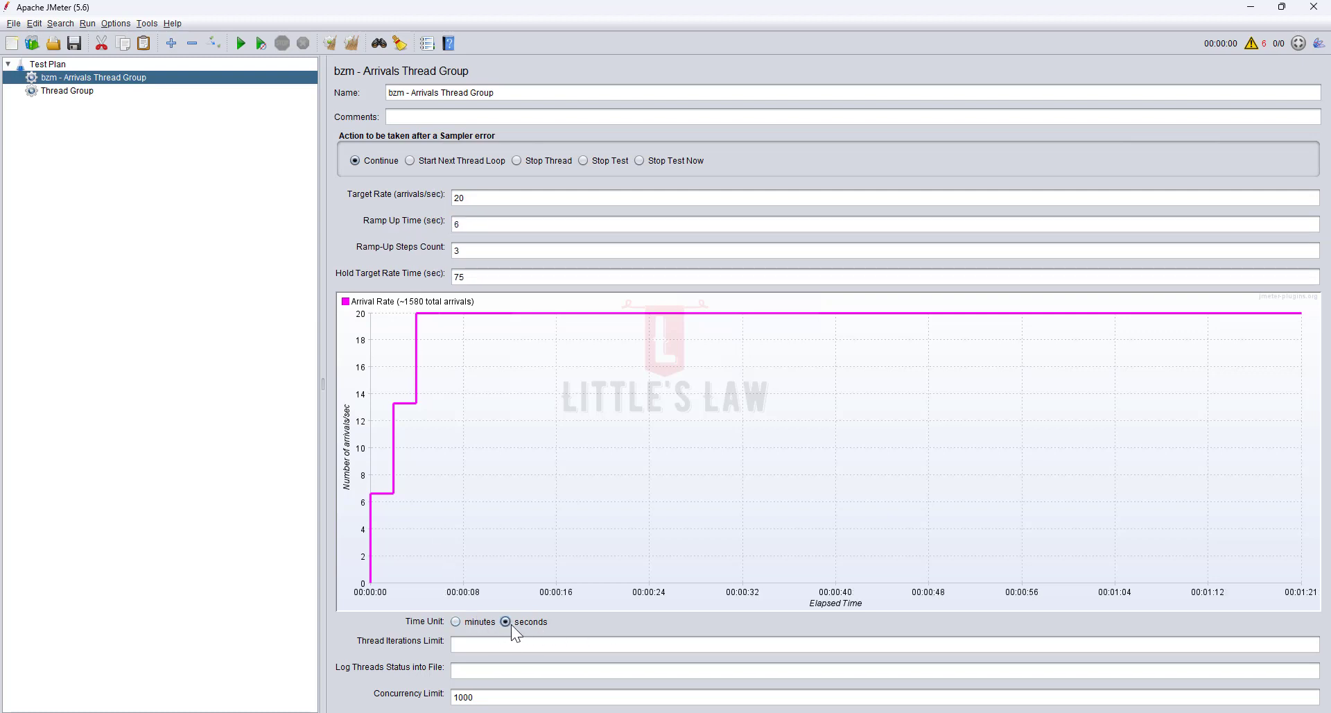
left_click(456, 622)
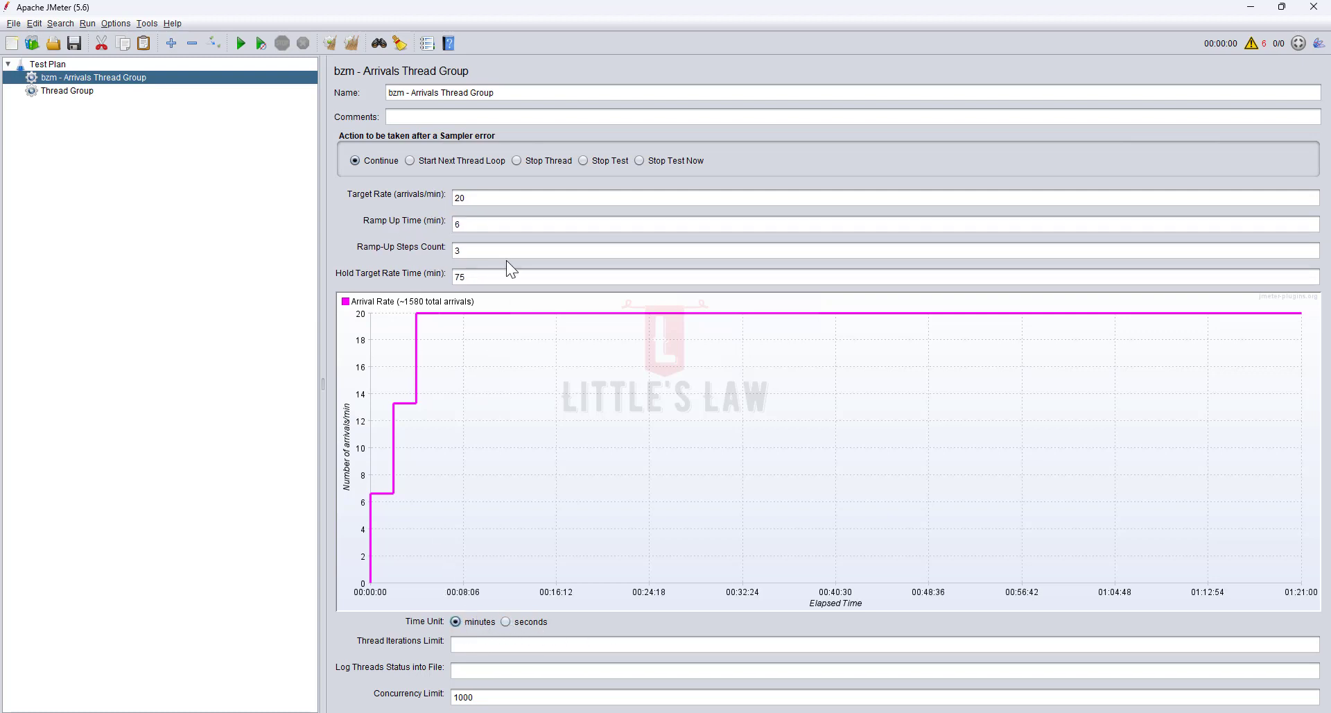
double_click(460, 223)
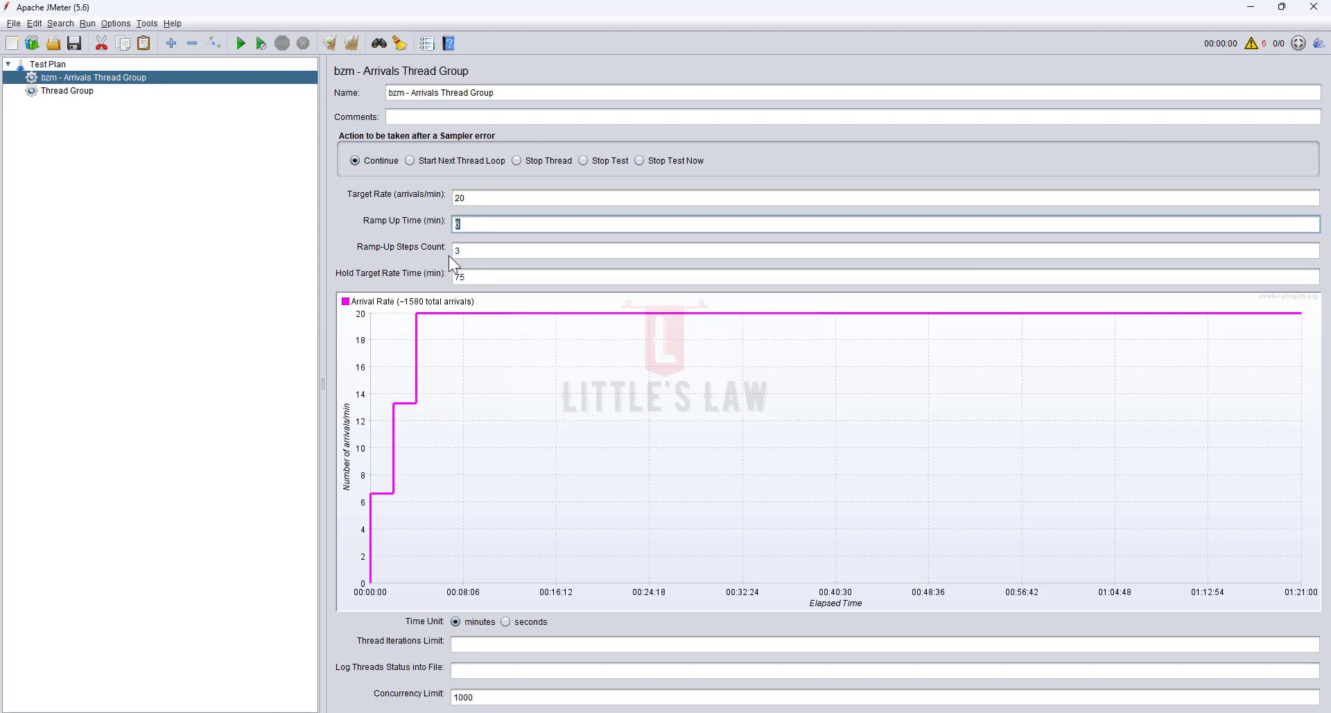
Review the Arrivals Thread Group's target rate, ramp-up time and ramp-up steps count against the arrival rate graph.
left_click(78, 97)
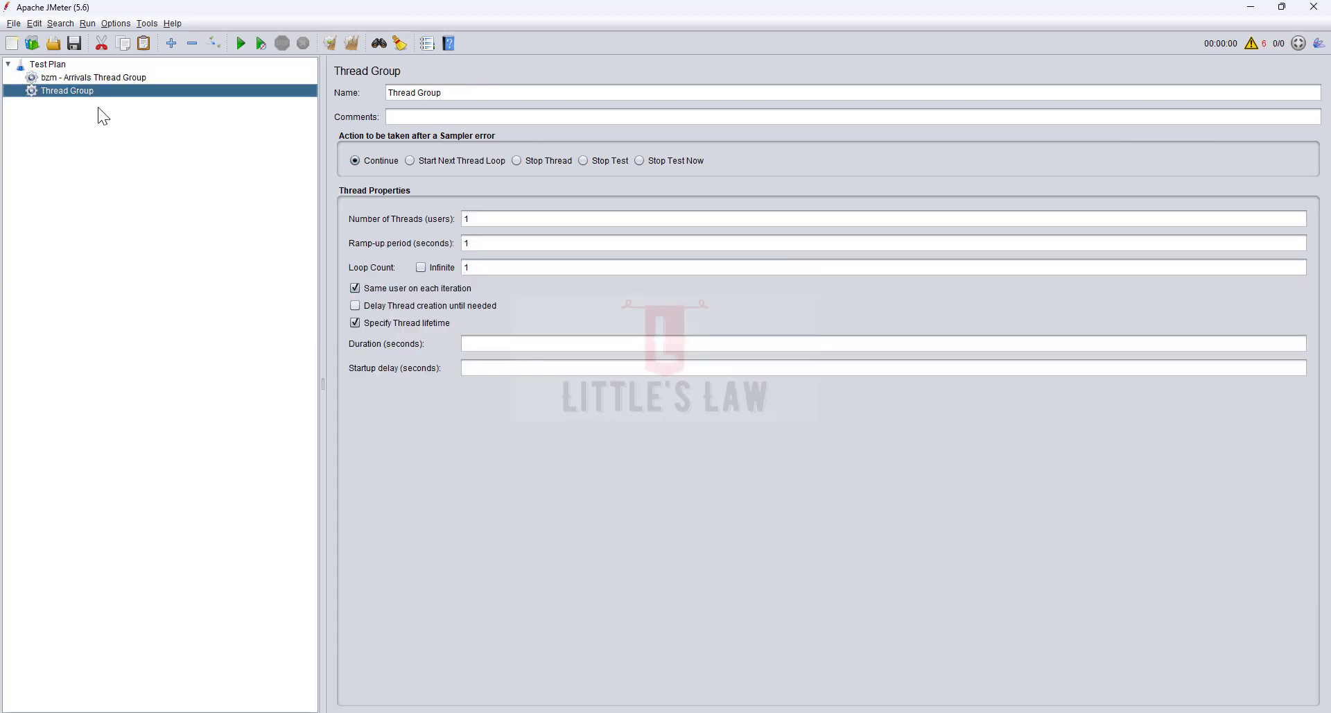
left_click(75, 78)
left_click_drag(478, 249, 414, 247)
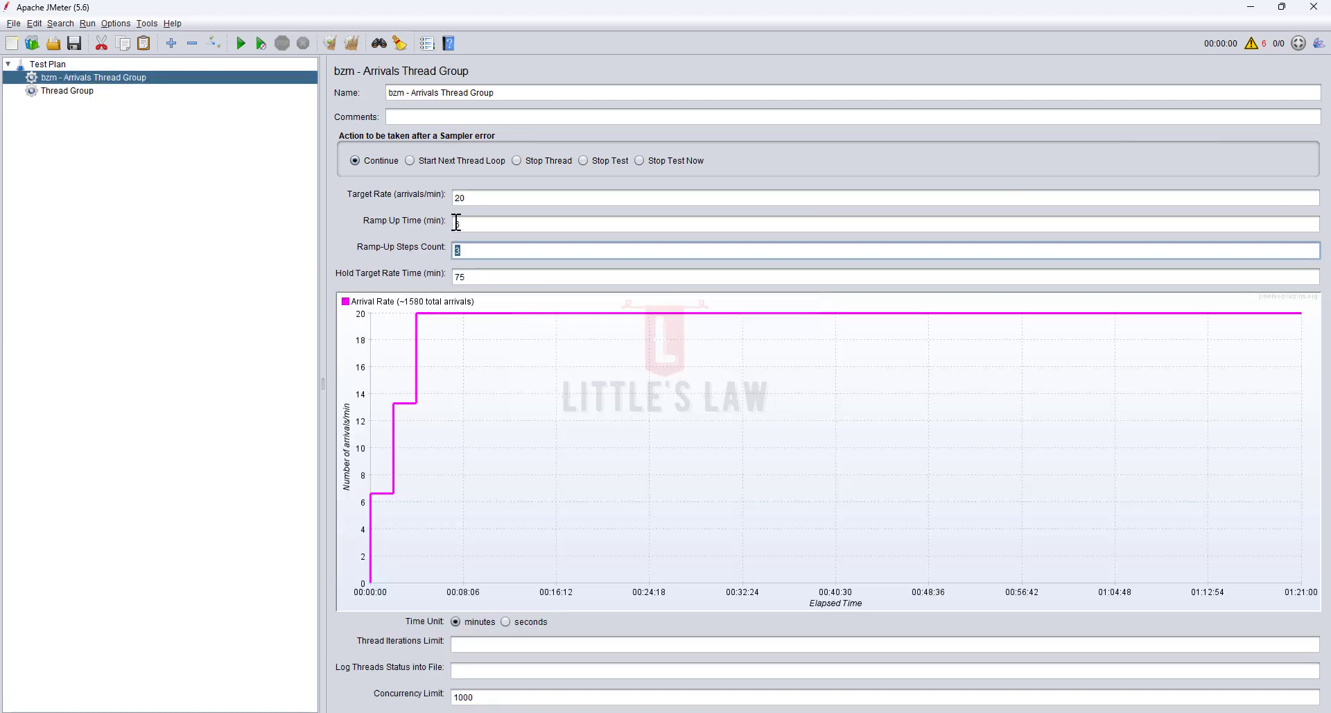
left_click_drag(469, 198, 453, 199)
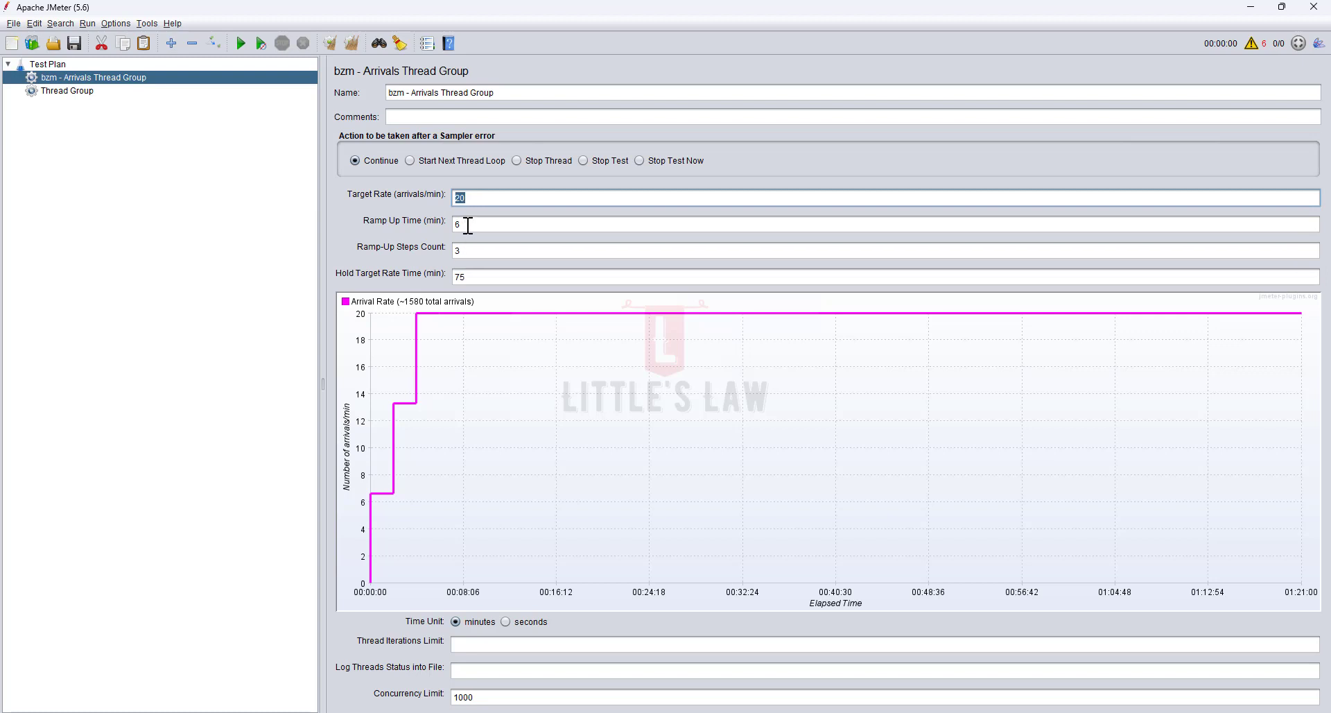
left_click_drag(468, 225, 443, 225)
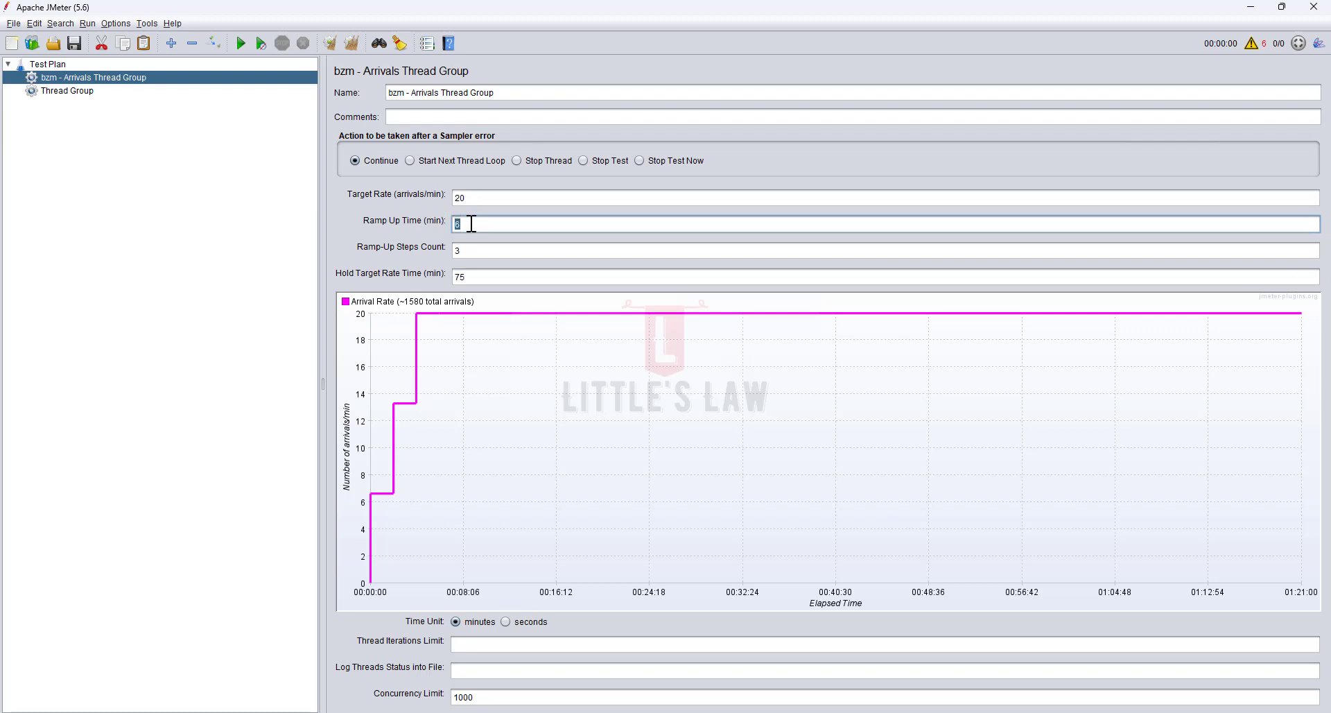
left_click_drag(468, 251, 441, 254)
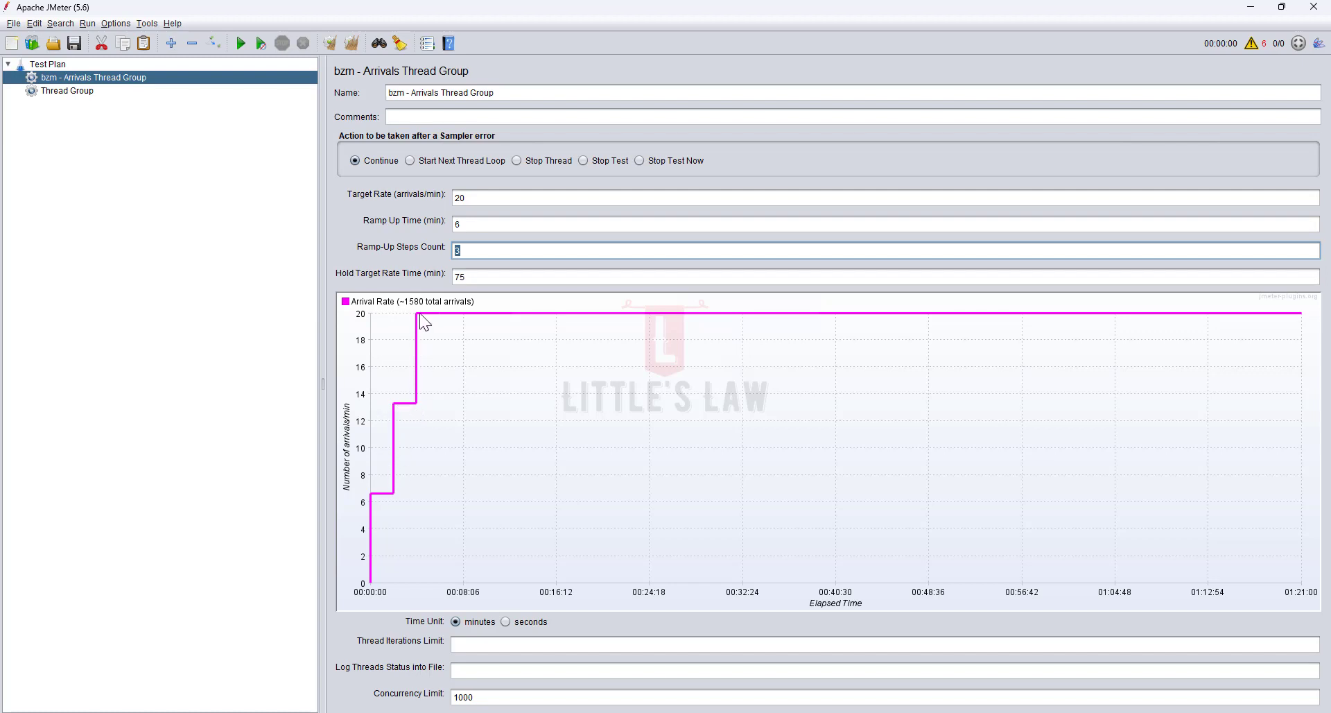
Set the Arrivals Thread Group's ramp-up steps count to 4.
left_click(488, 249)
double_click(447, 250)
type("4")
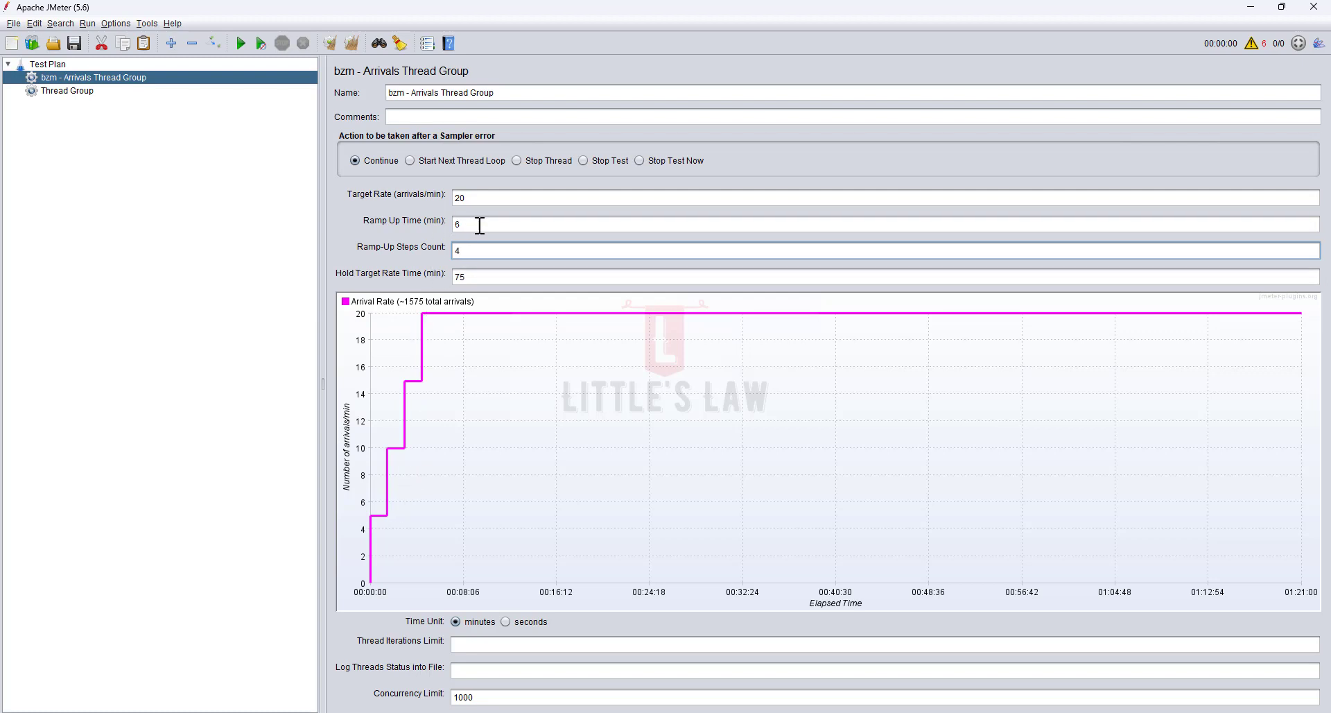
double_click(452, 224)
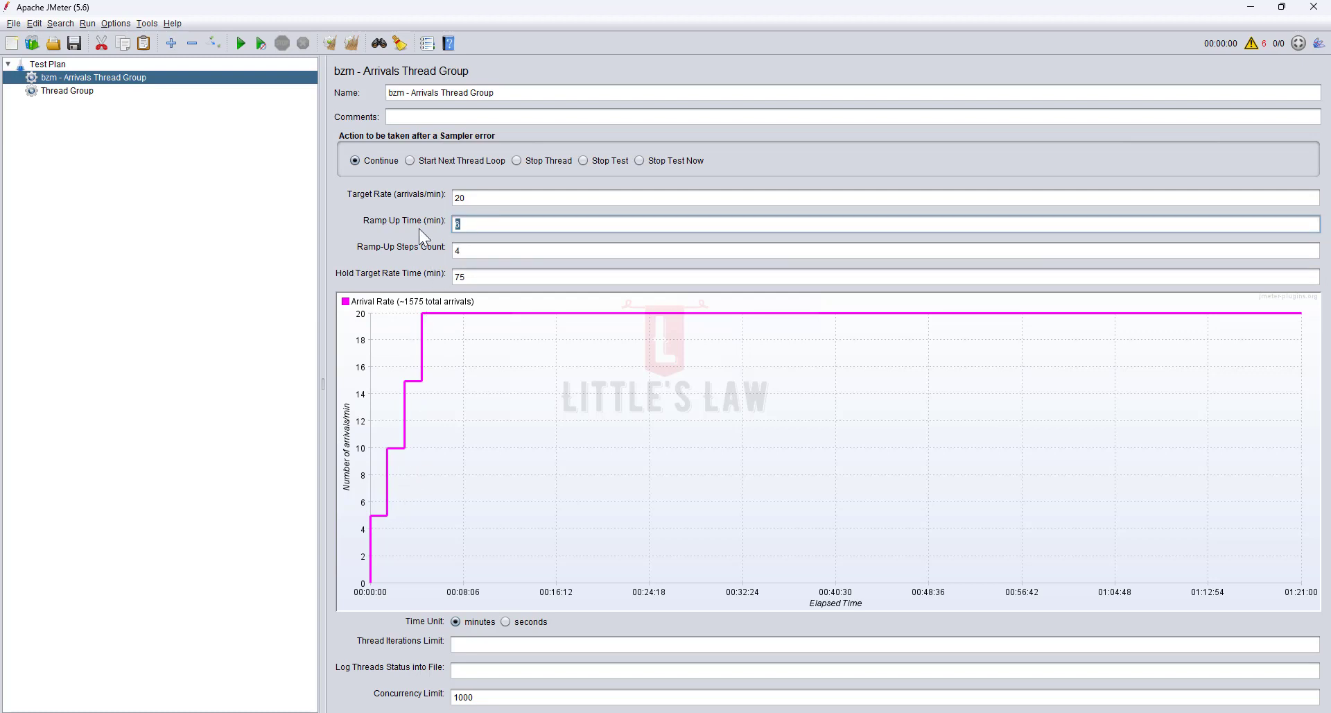
double_click(461, 255)
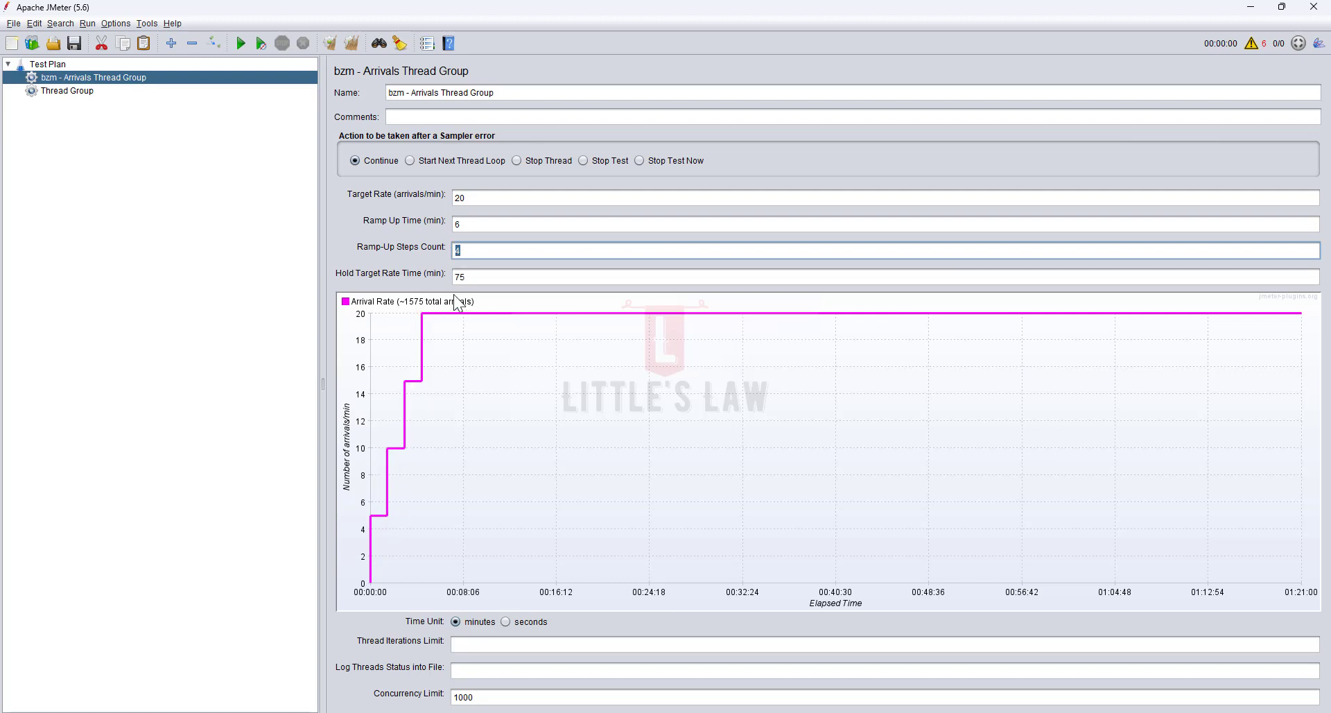
Set the standard Thread Group's loop count to infinite and open its duration setting for editing.
left_click(90, 91)
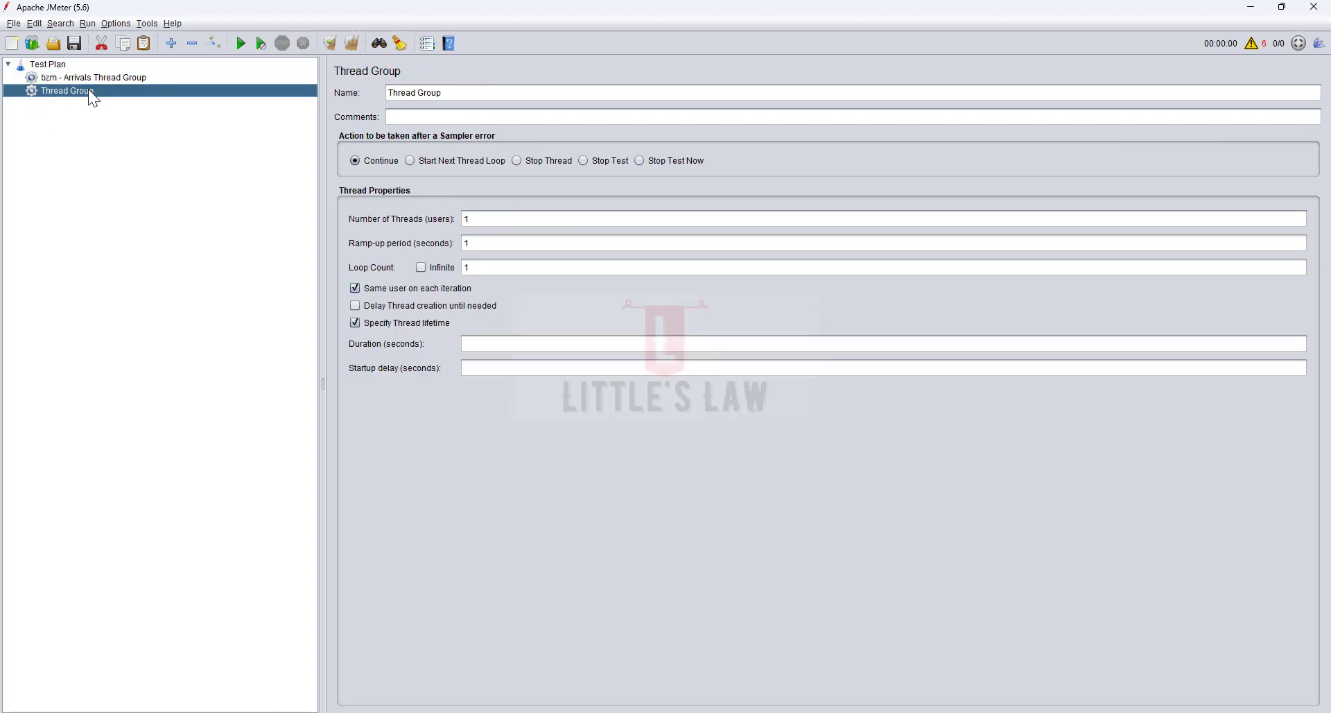
left_click(420, 269)
left_click(421, 268)
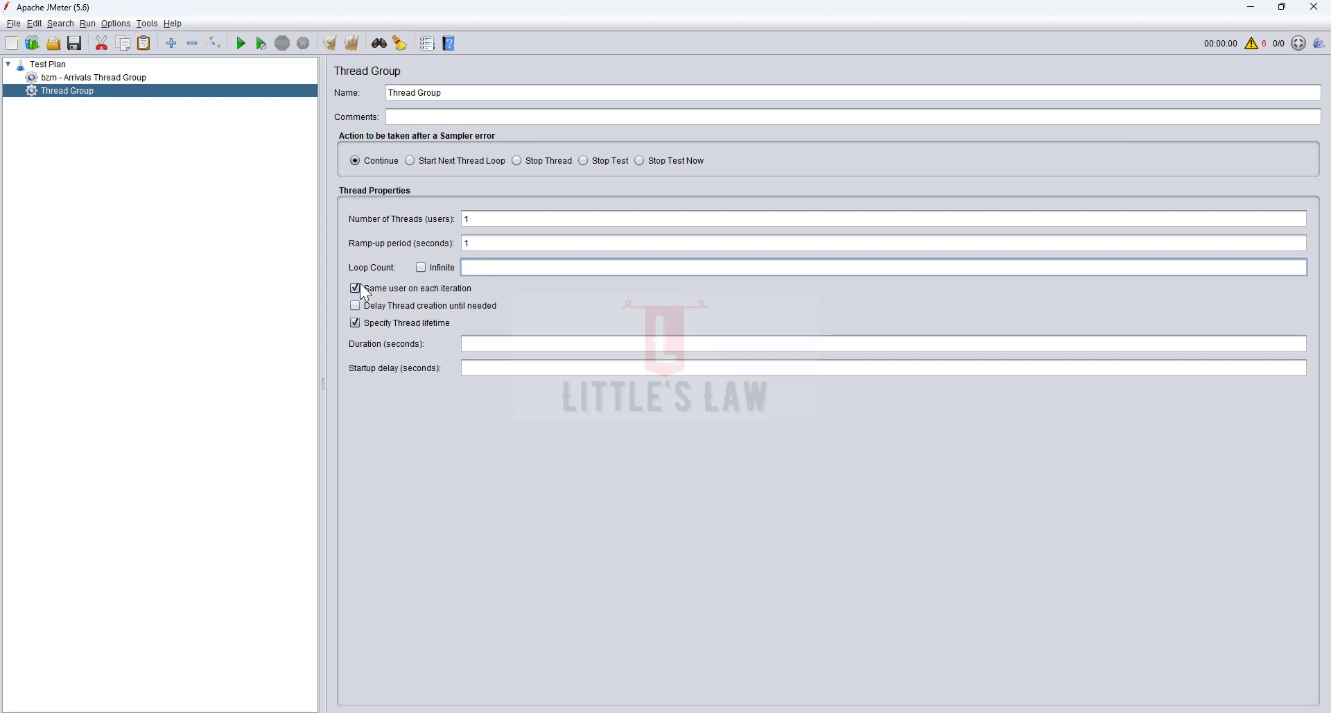
left_click(77, 78)
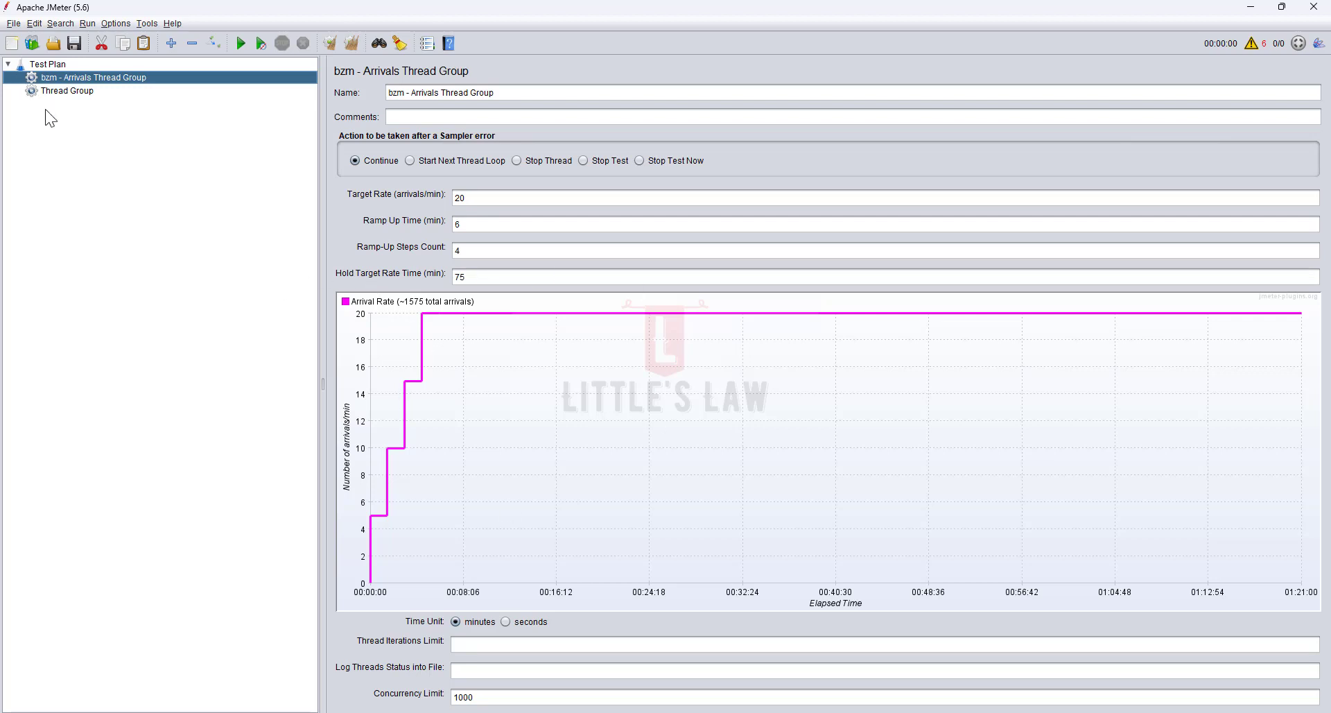
left_click(61, 97)
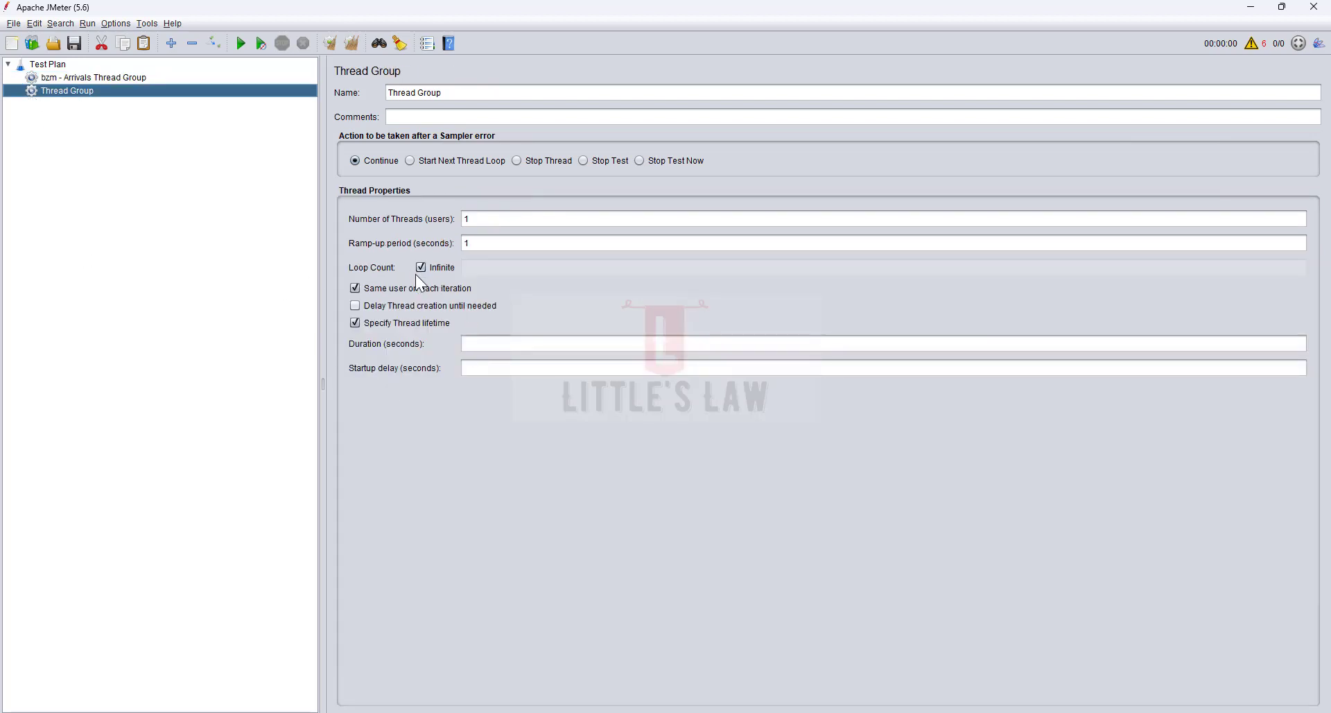
left_click(508, 345)
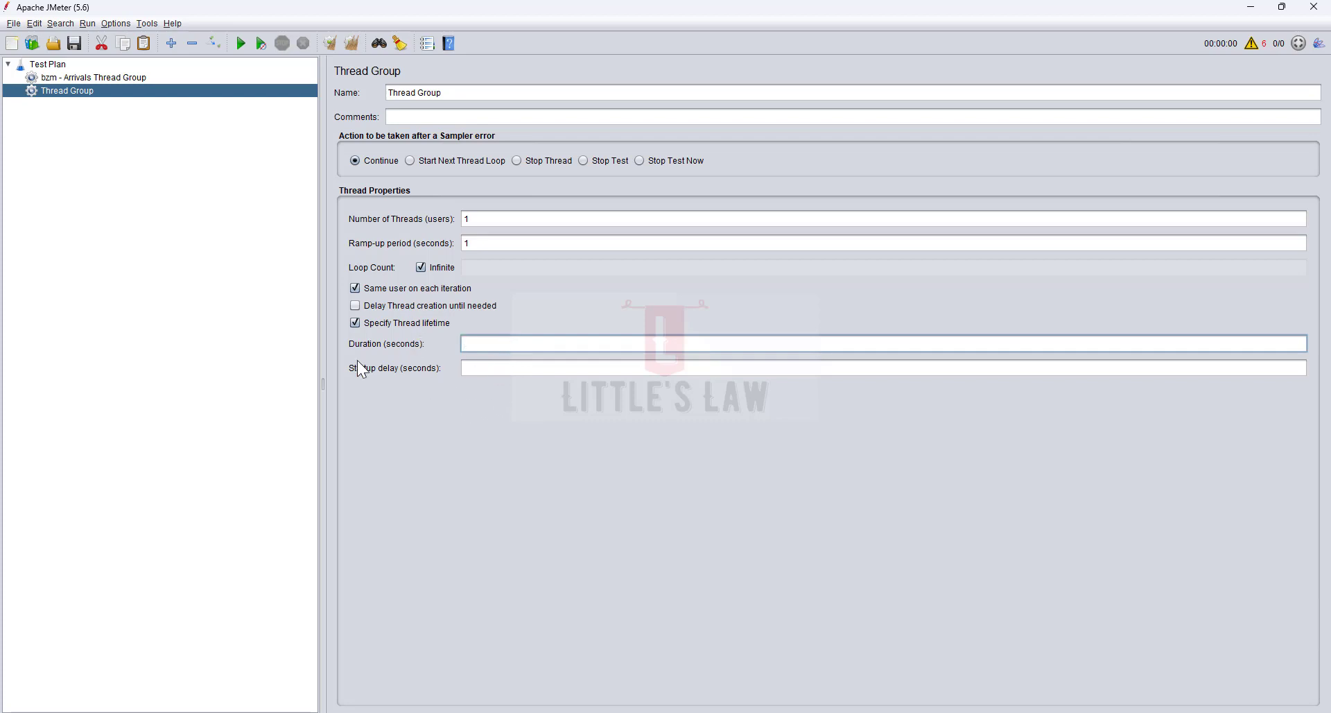
Try turning off the standard Thread Group's option to keep the same user on each iteration, and restore it.
left_click(376, 289)
left_click(376, 289)
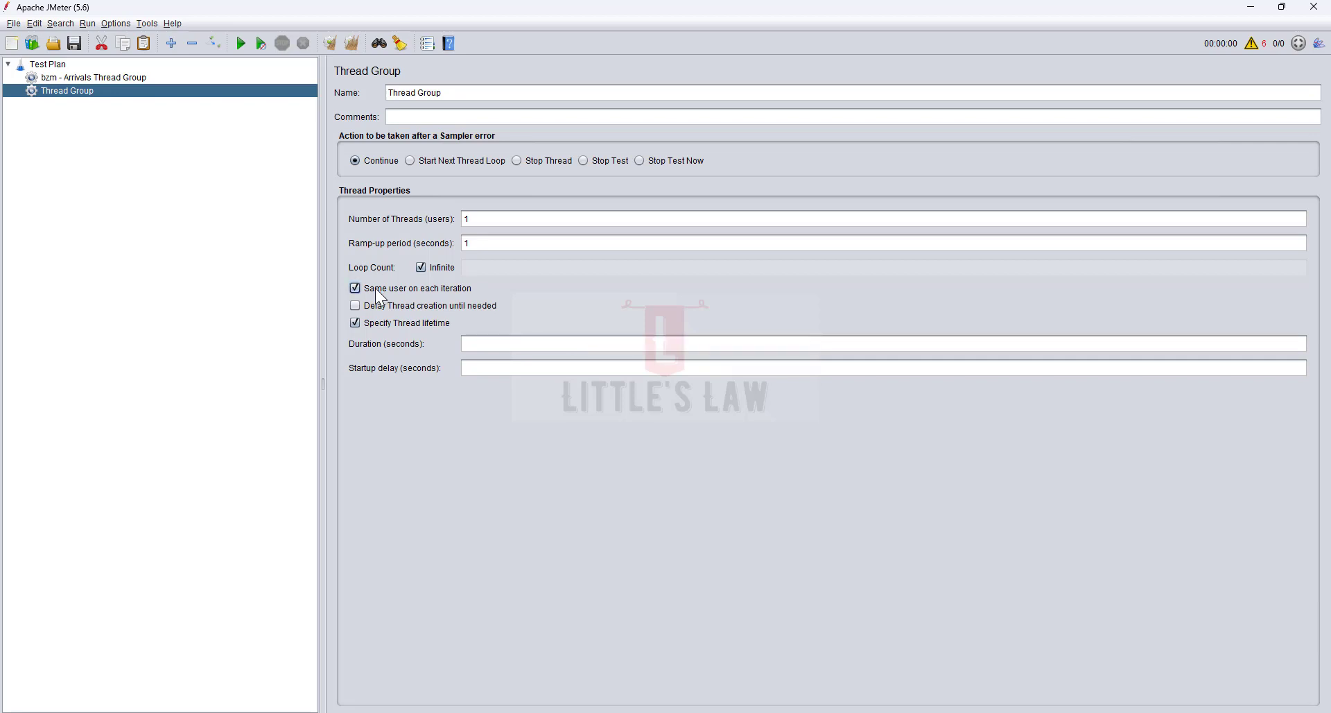
left_click(376, 291)
left_click(377, 291)
Compare the Arrivals Thread Group's thread iterations limit and concurrency limit with the standard Thread Group's thread properties.
left_click(68, 77)
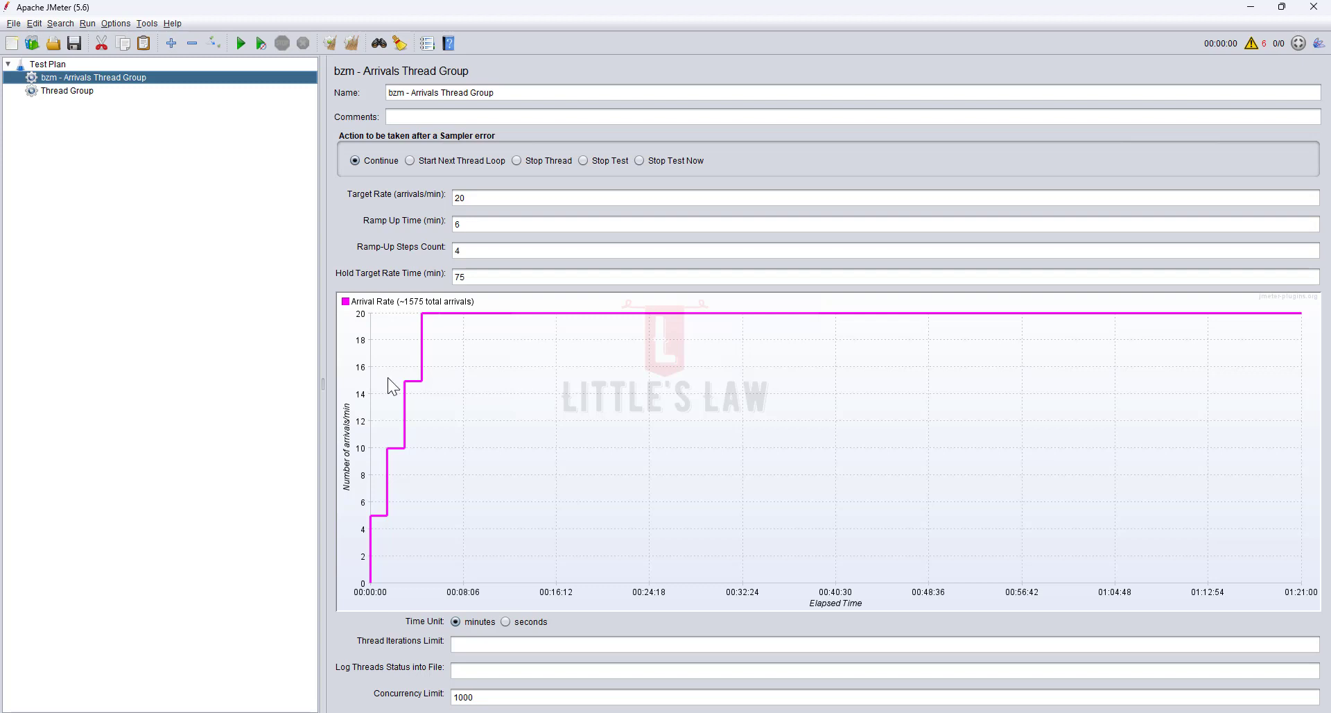
left_click(508, 650)
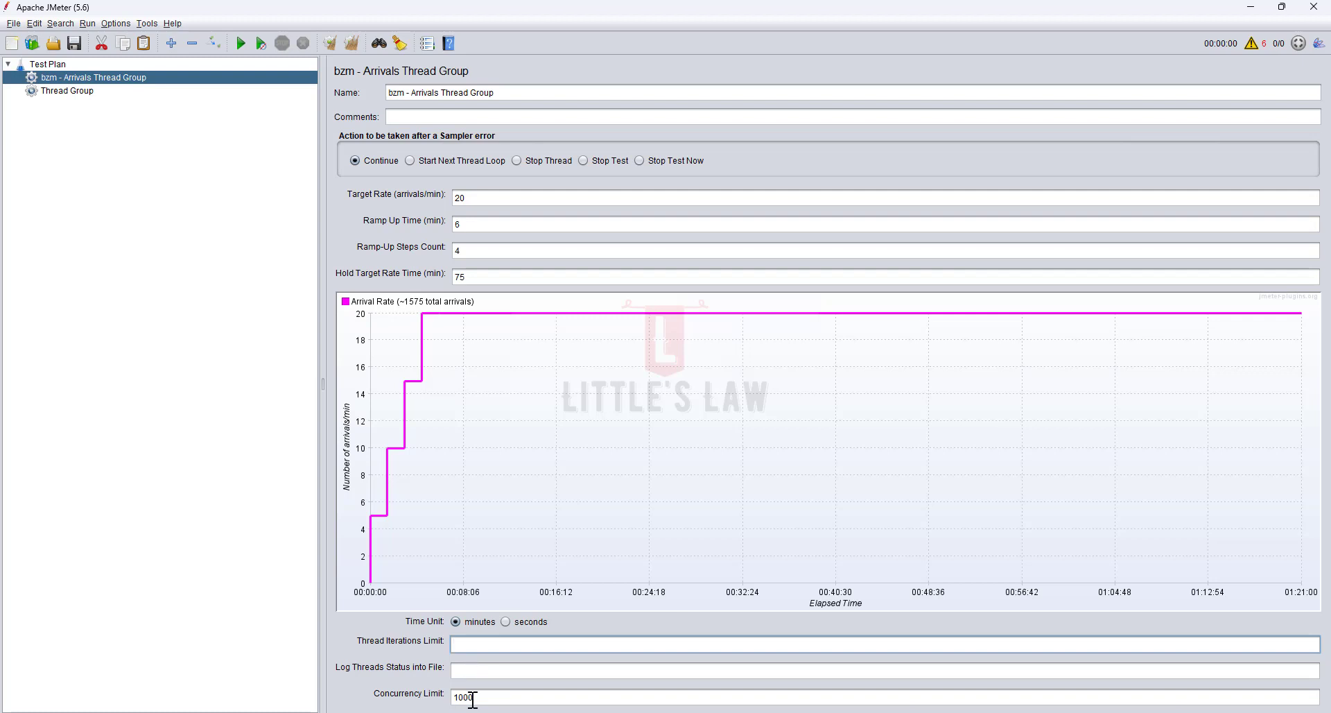
left_click_drag(493, 698, 392, 699)
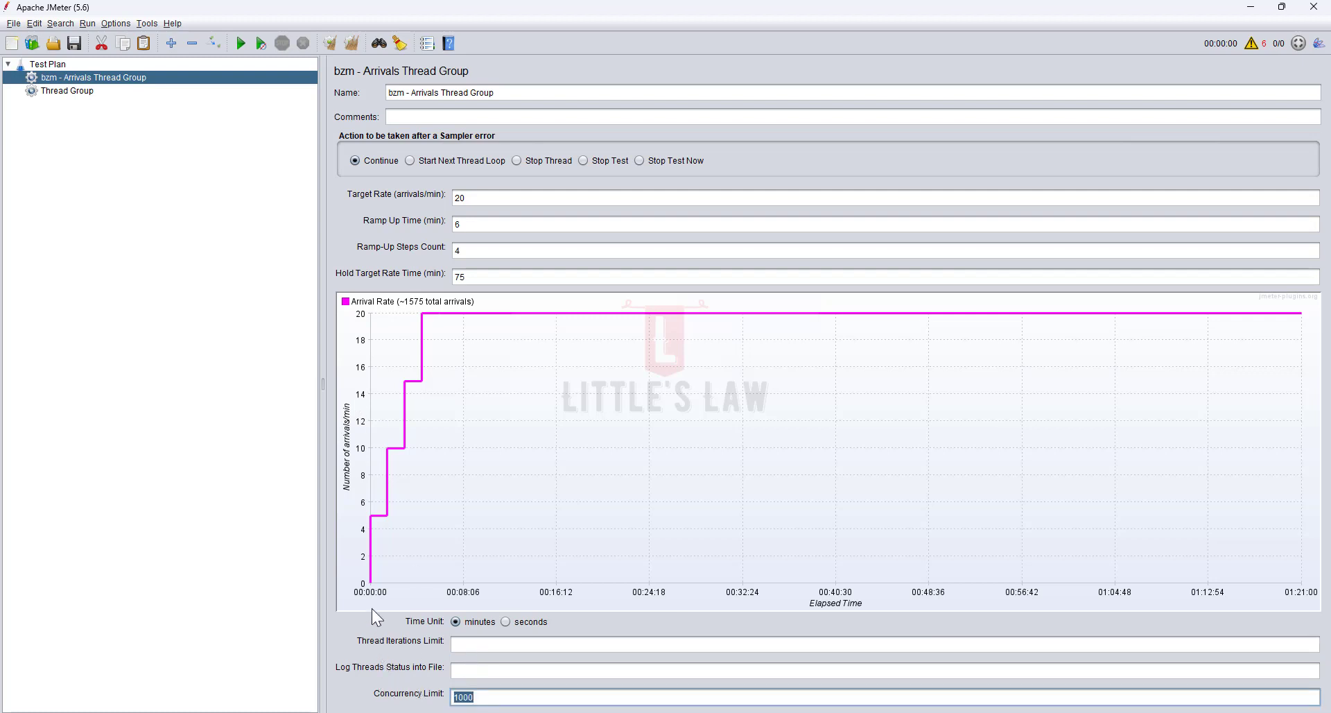
left_click(82, 93)
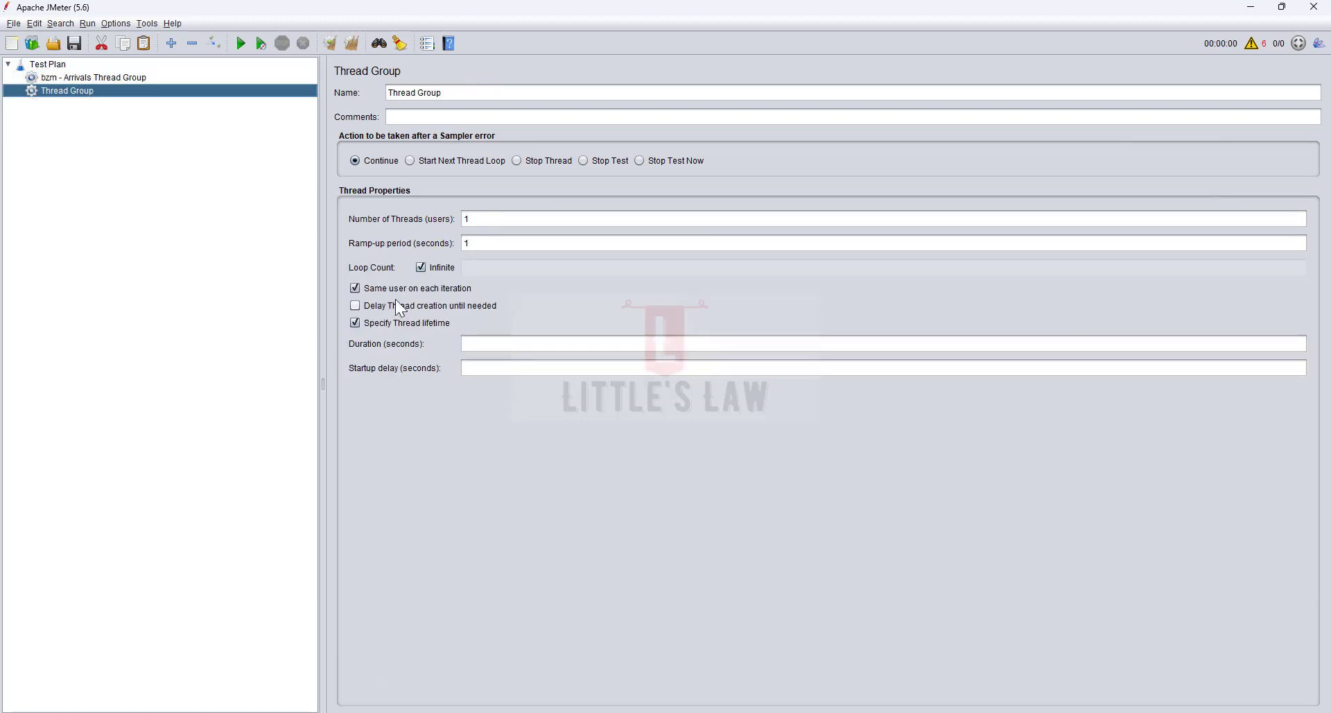
Try a target rate of 8.3 arrivals per minute in the Arrivals Thread Group, and settle on 8.
left_click(89, 79)
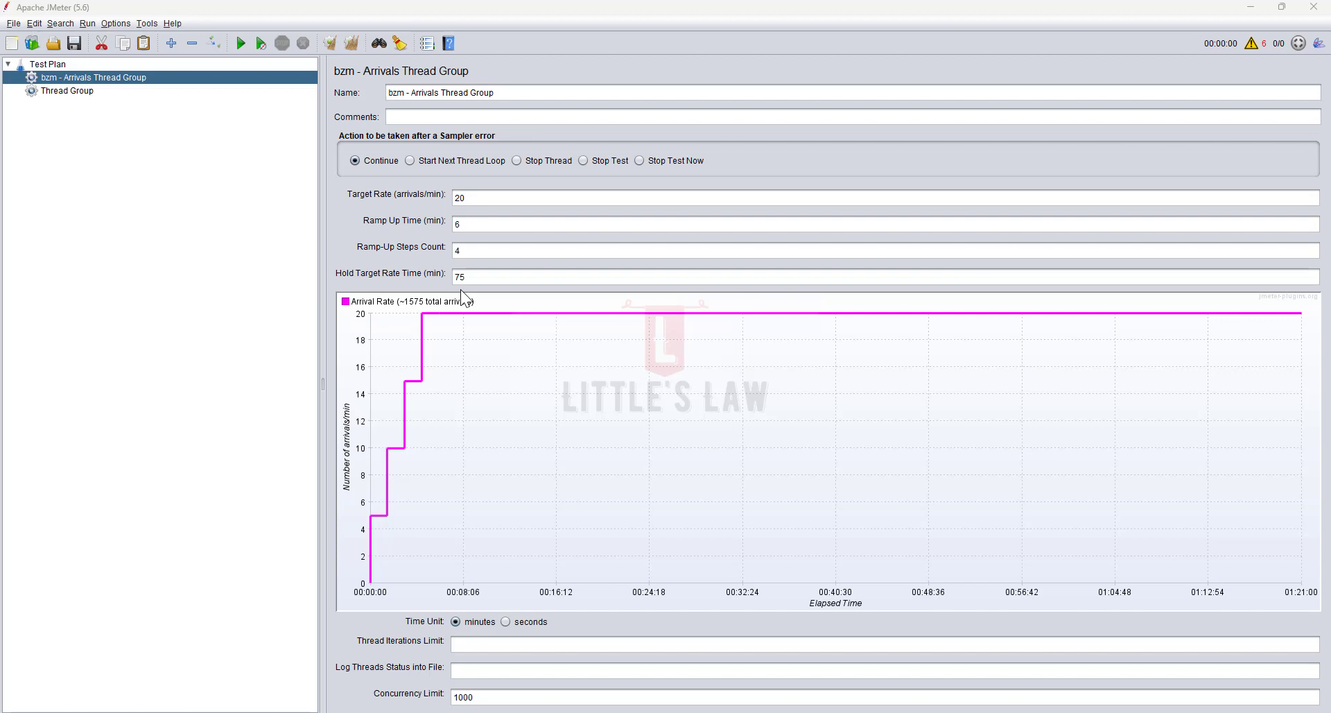
left_click_drag(481, 199, 408, 199)
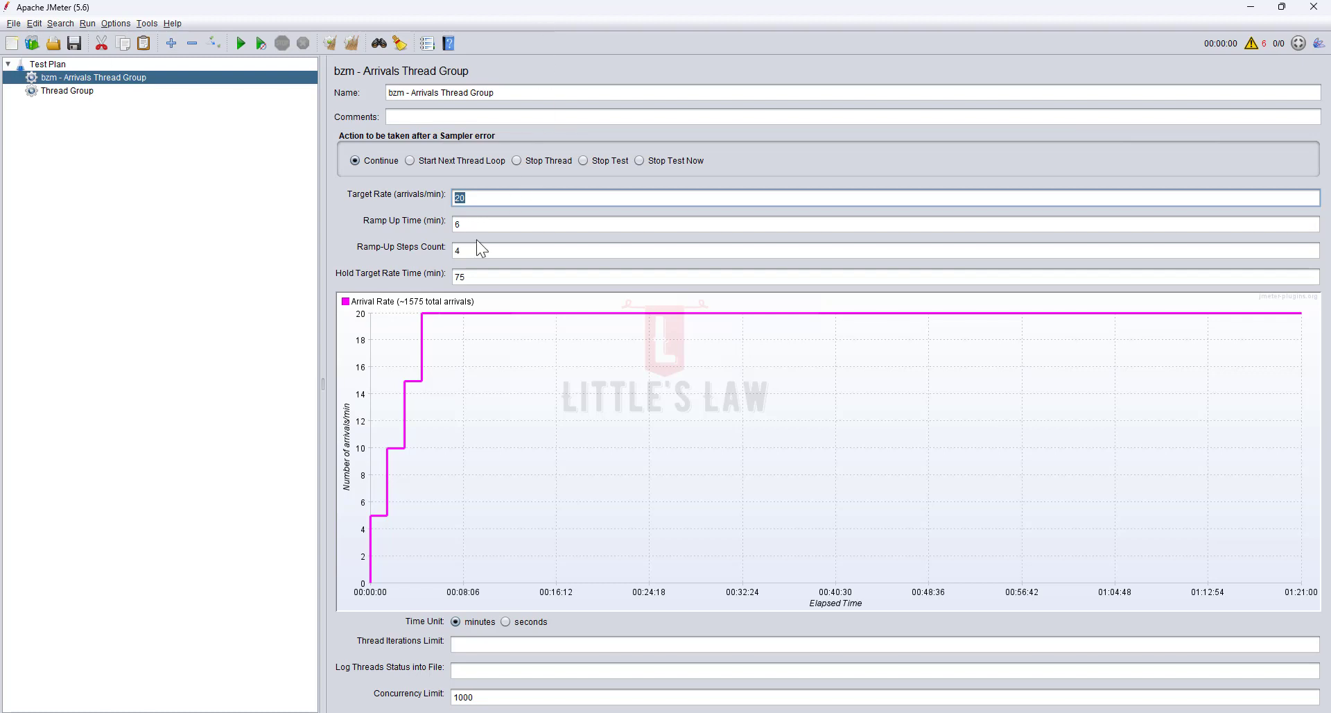
type("8.3")
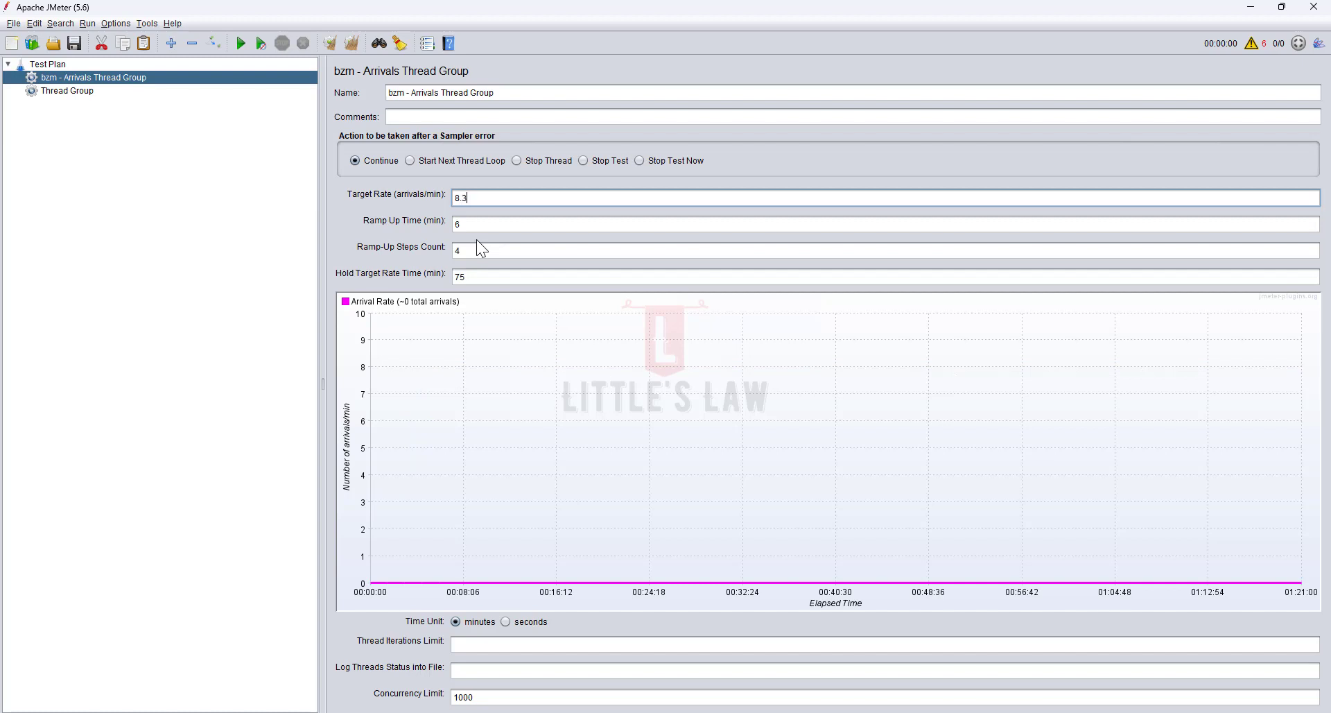
key("BackSpace")
key("BackSpace")
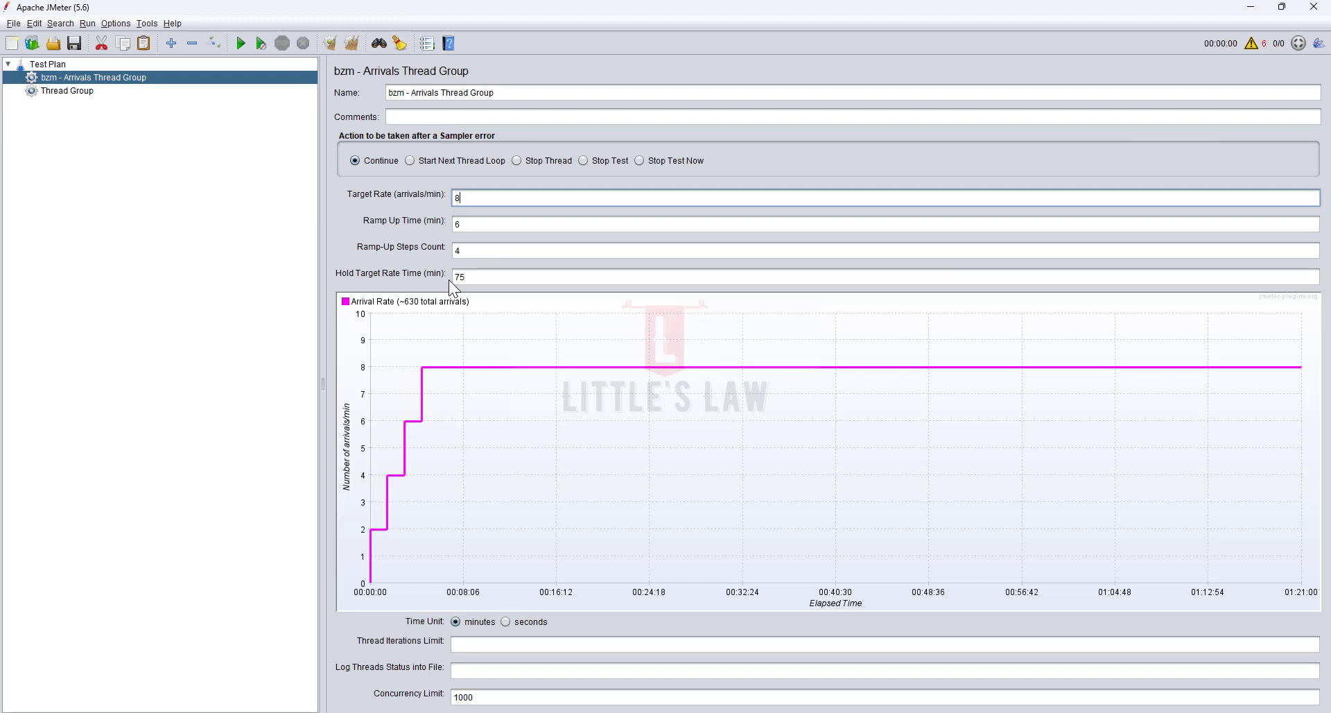
Set the Arrivals Thread Group's hold target rate time to 60 minutes.
left_click_drag(462, 198, 450, 196)
left_click_drag(484, 276, 407, 273)
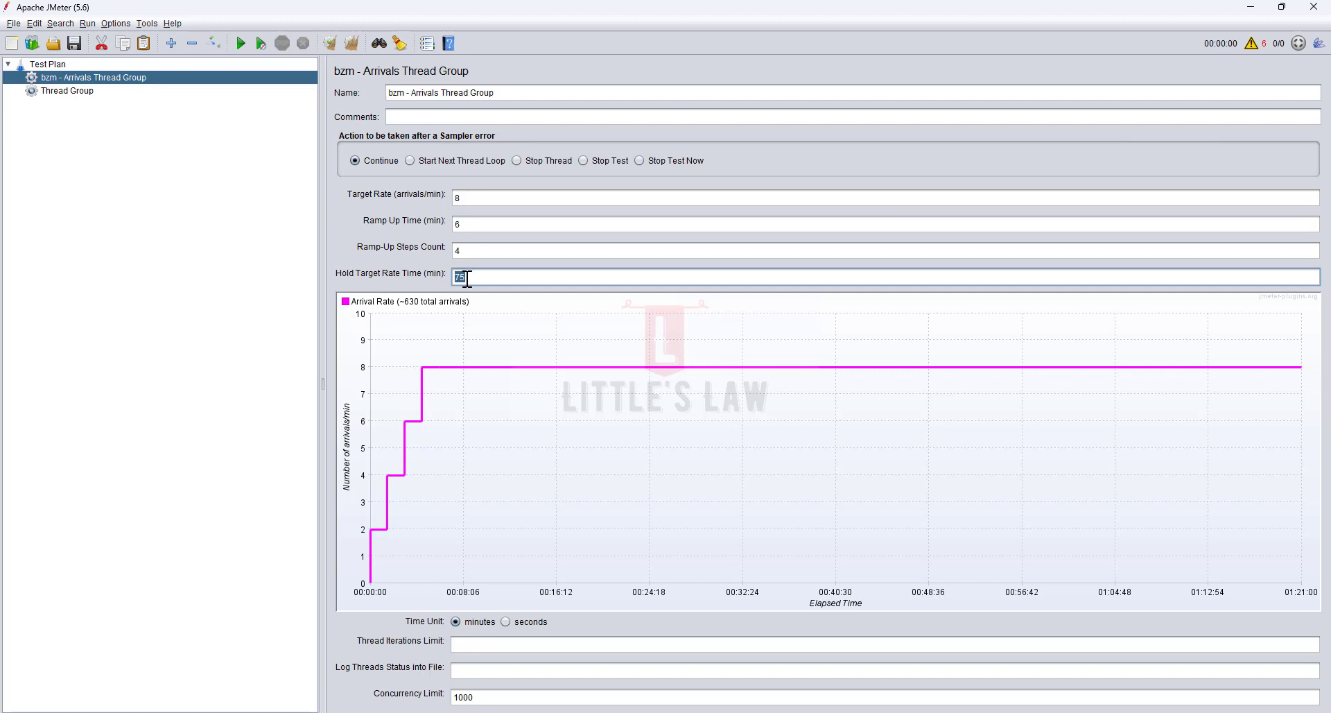
type("60")
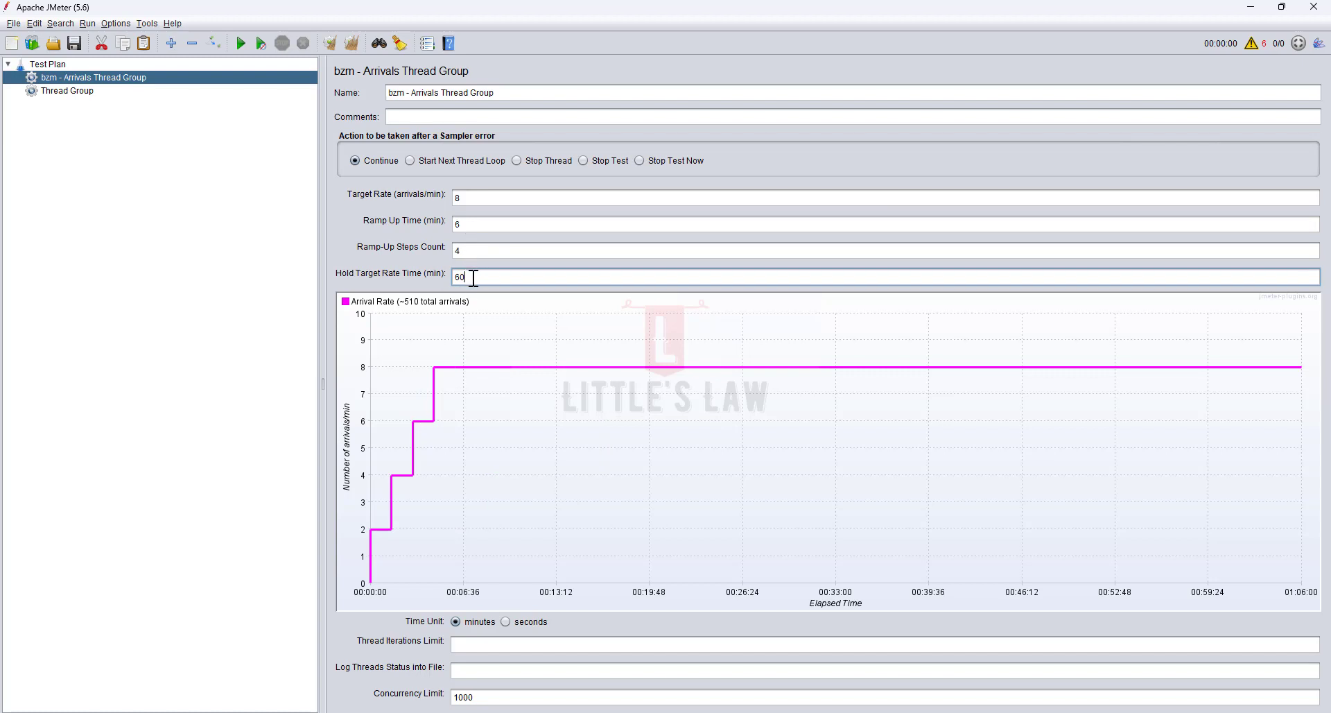
Review the Arrivals Thread Group's target rate, ramp-up time and hold target rate time against its arrival rate graph.
left_click_drag(475, 276, 427, 274)
left_click_drag(491, 197, 437, 207)
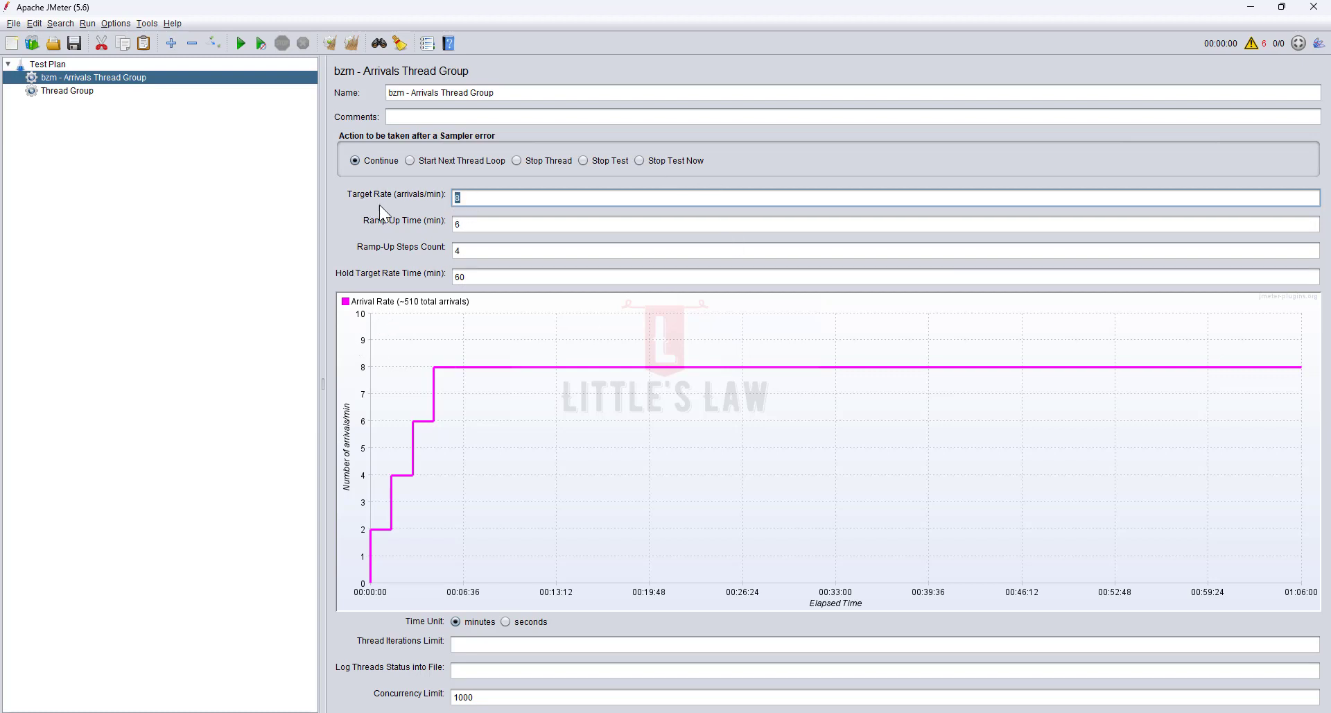
left_click(465, 224)
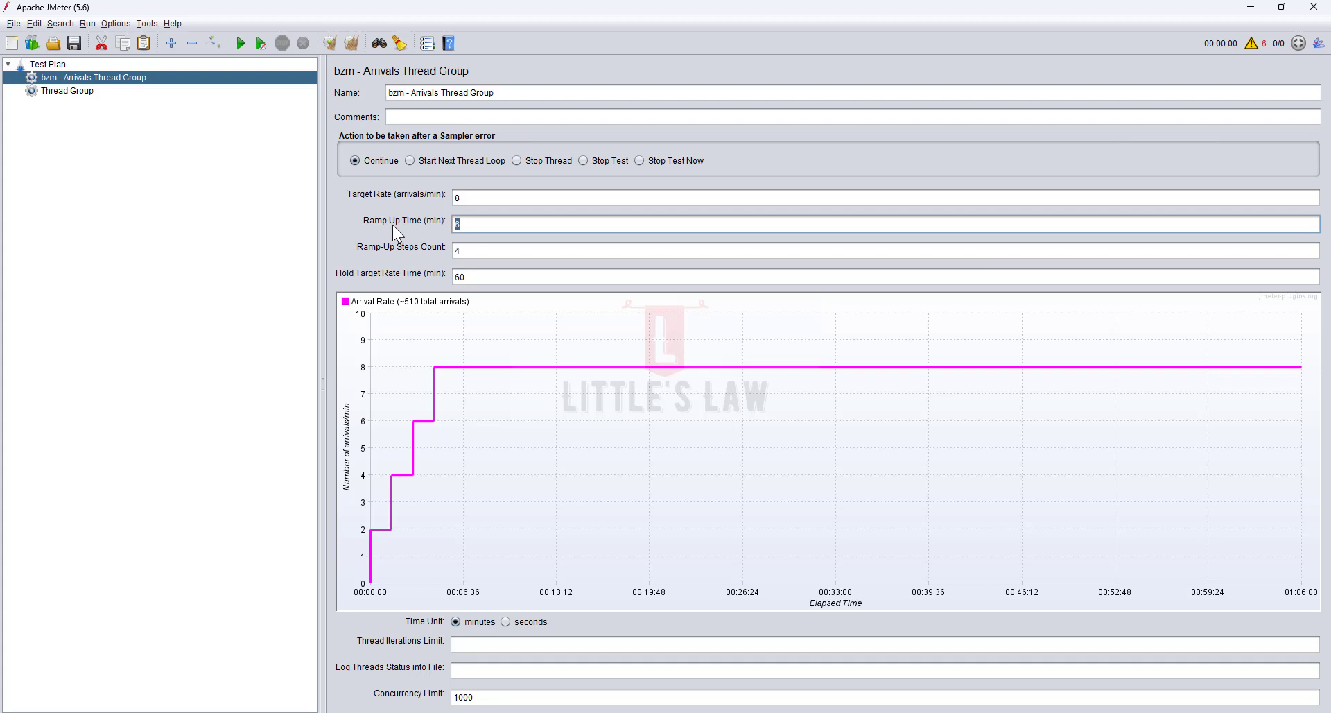
left_click(473, 199)
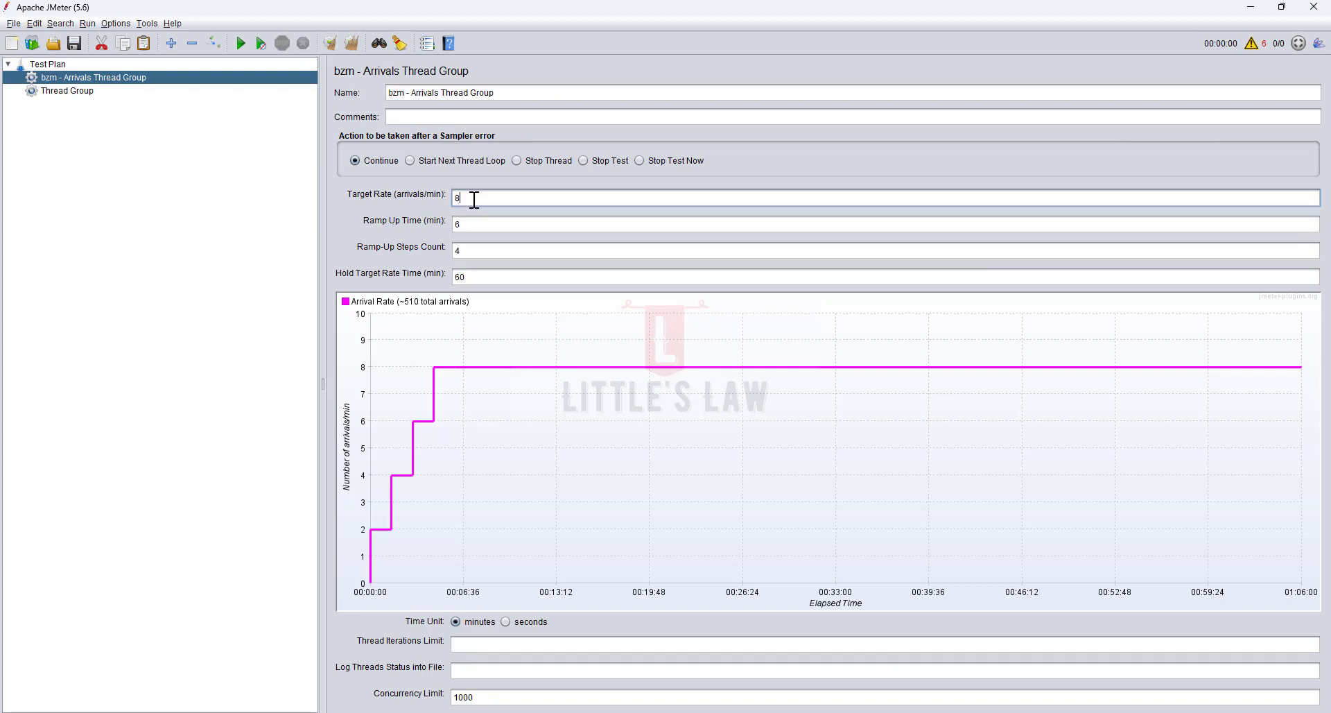
left_click_drag(488, 223, 414, 276)
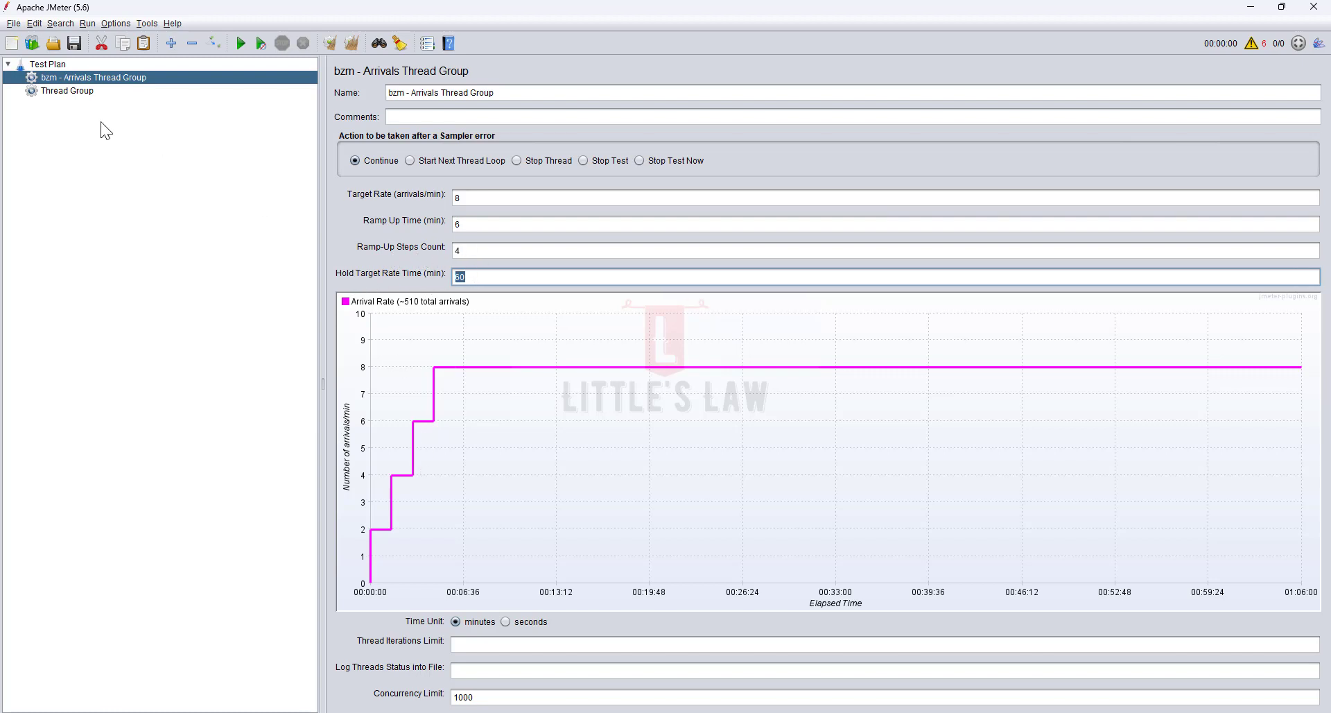
Add a second bzm - Arrivals Thread Group to the Test Plan.
left_click(71, 66)
right_click(45, 66)
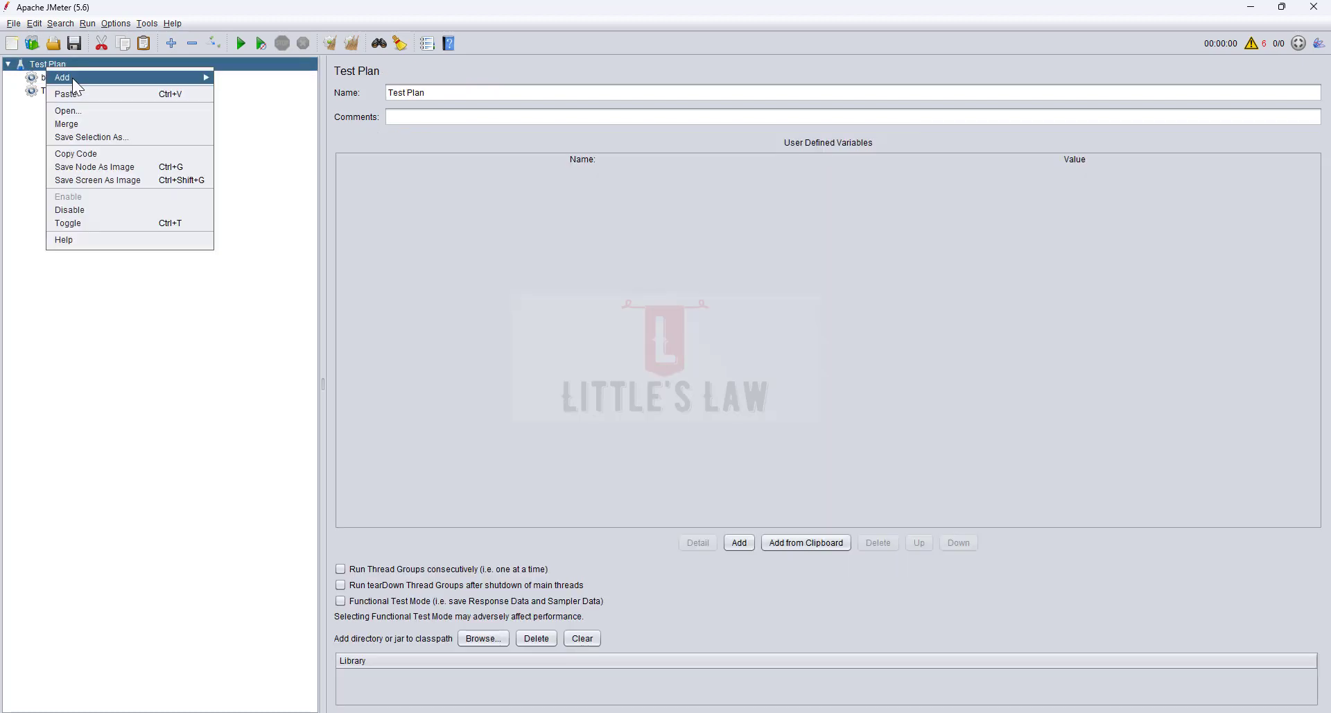
mouse_move(72, 77)
mouse_move(263, 81)
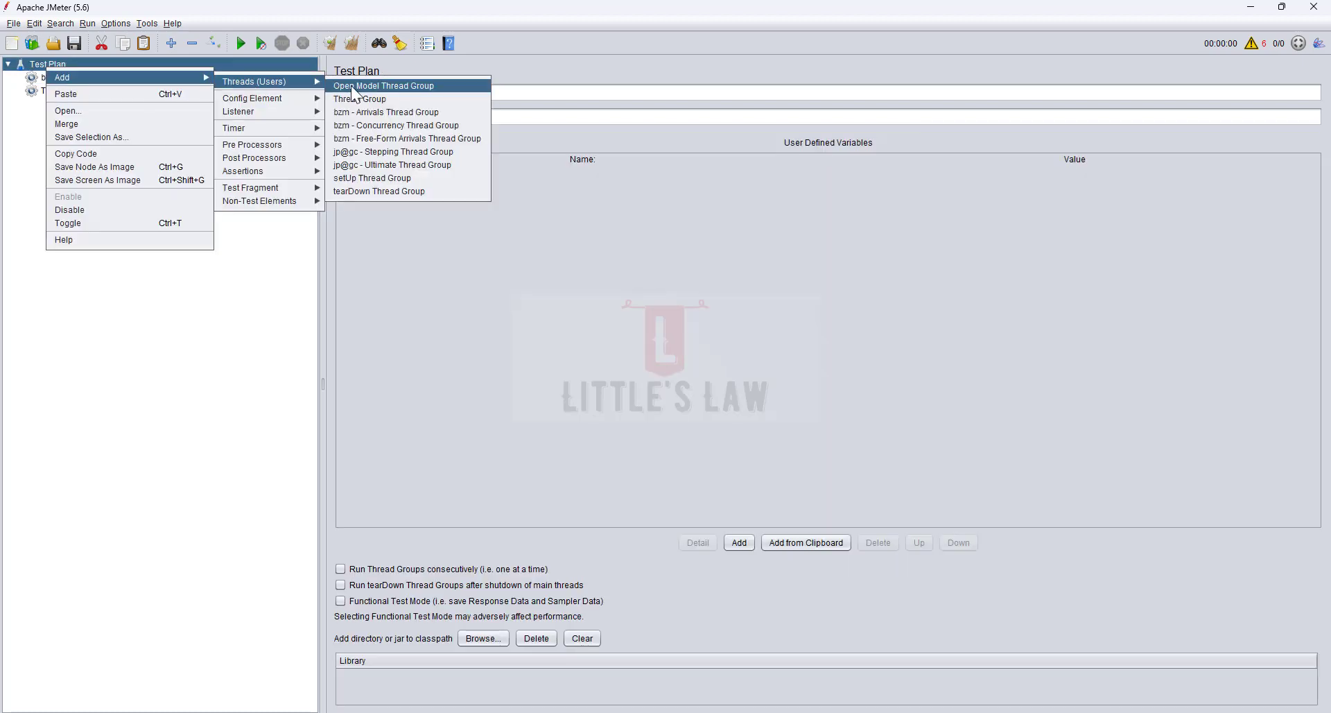
left_click(376, 114)
Compare both Arrivals Thread Groups and examine the samplers, logic controllers and post processors that can be added under the new one.
left_click(84, 77)
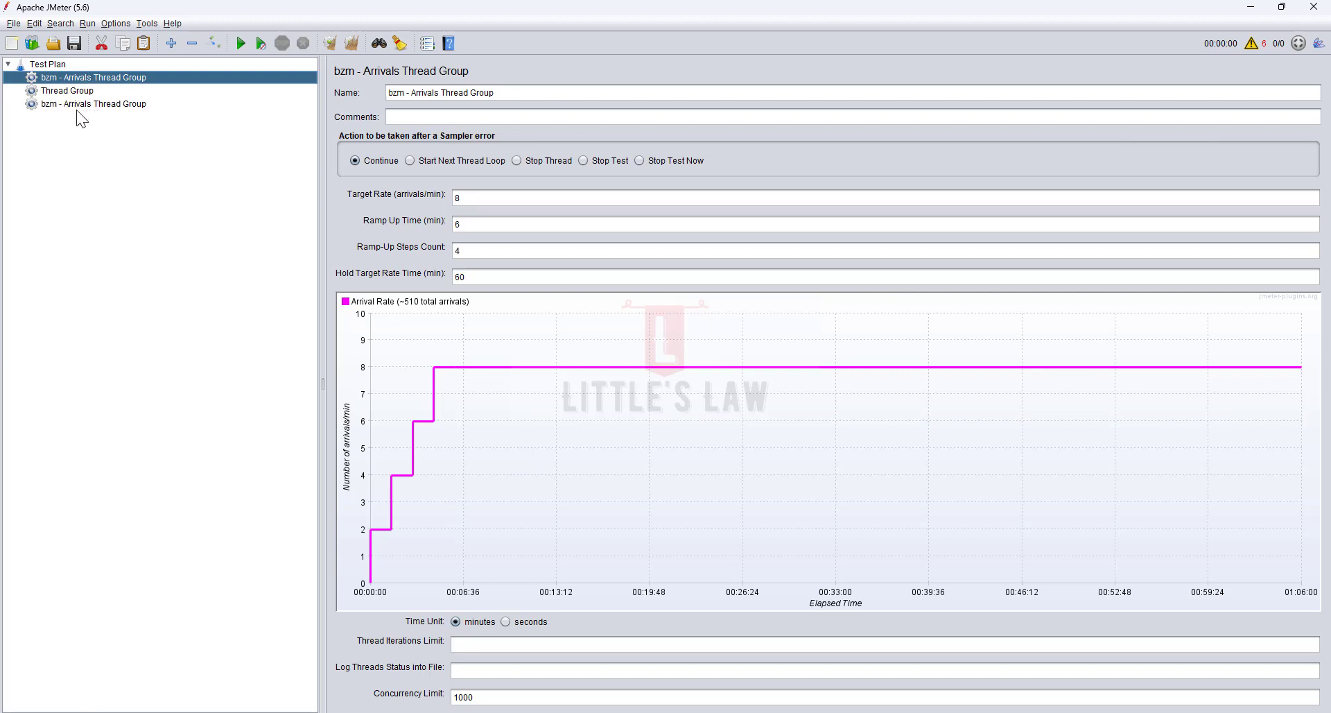
left_click(80, 103)
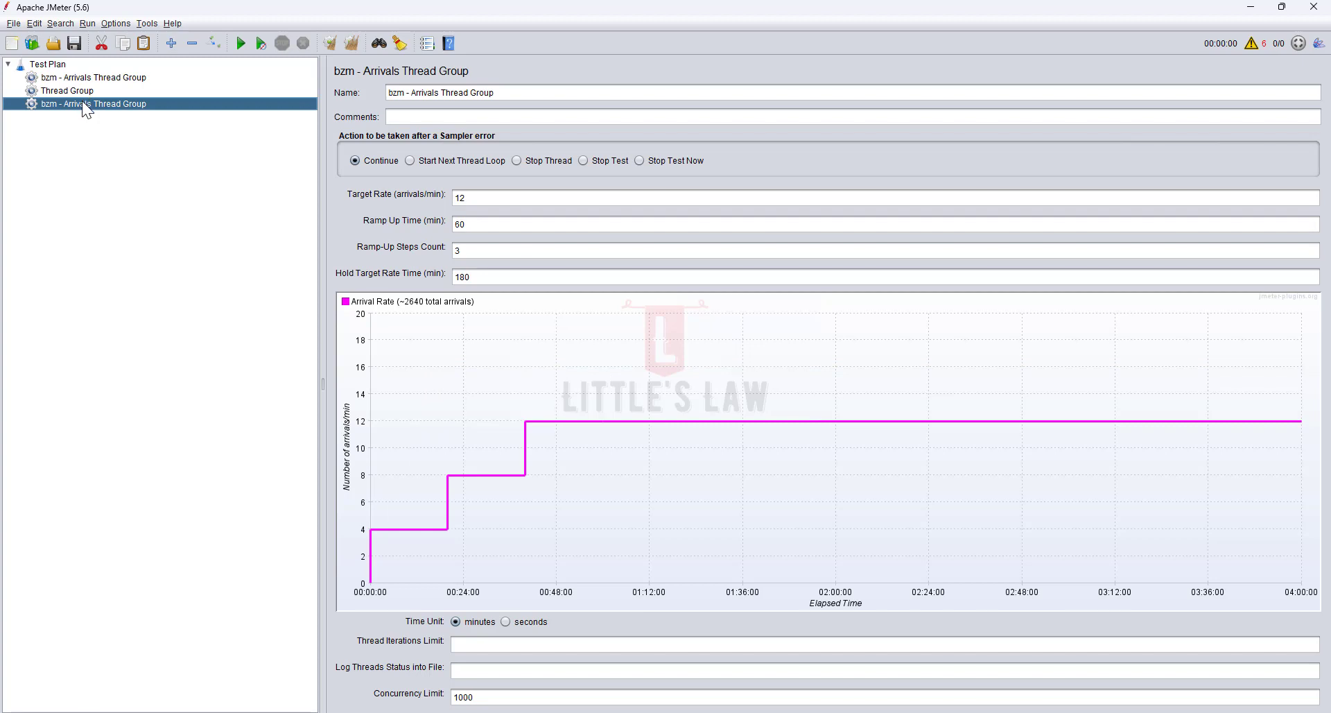
right_click(82, 102)
mouse_move(113, 112)
mouse_move(327, 116)
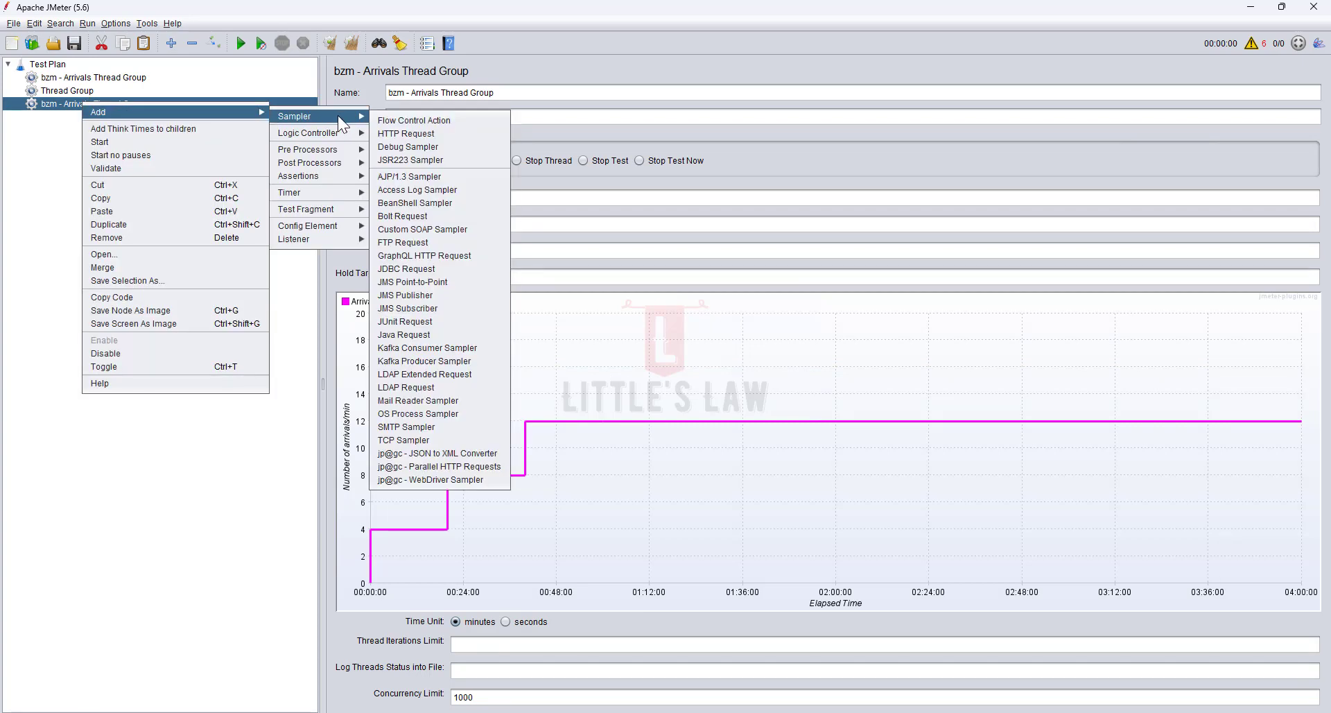
mouse_move(345, 135)
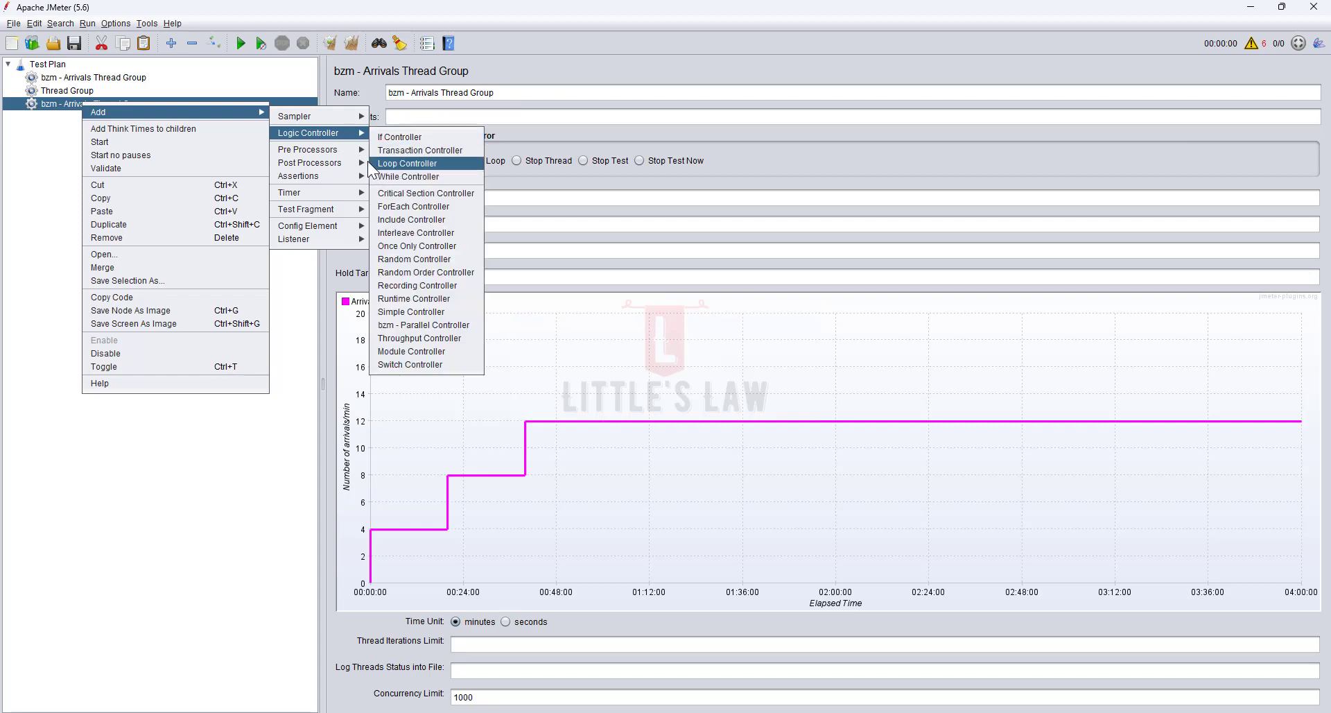
mouse_move(300, 166)
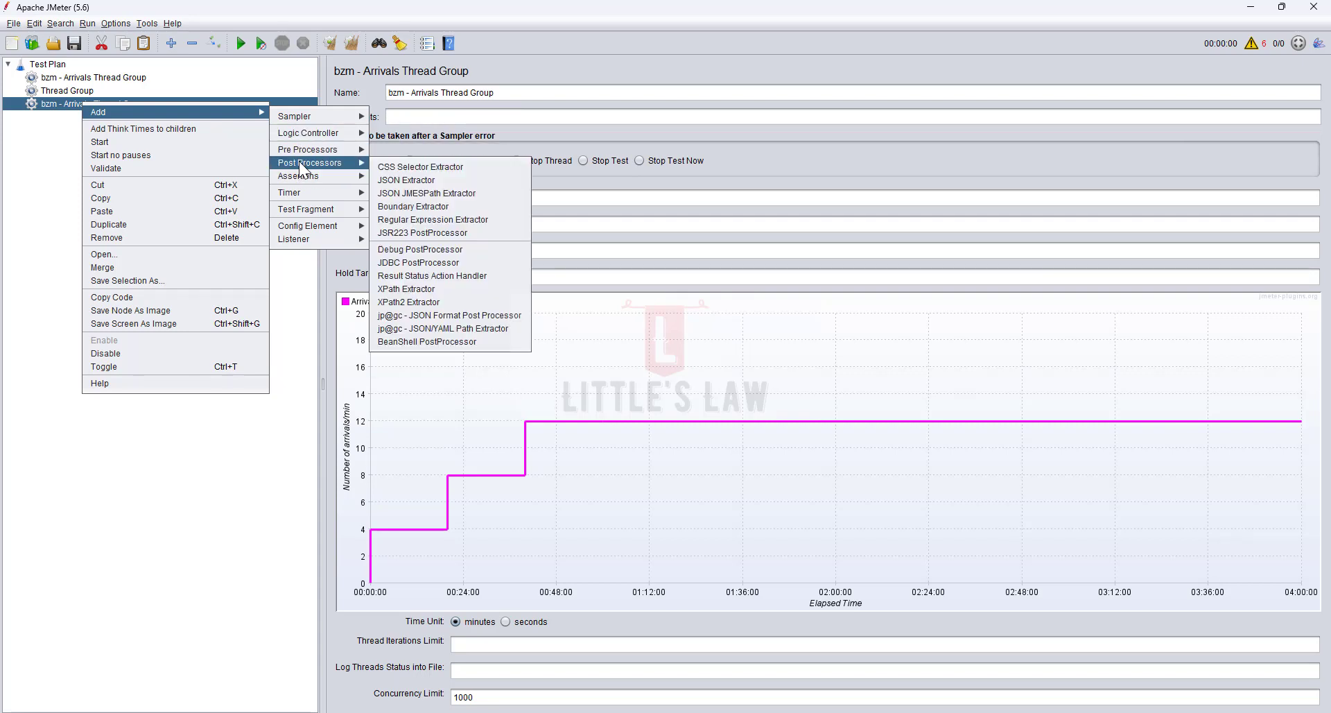
left_click(32, 128)
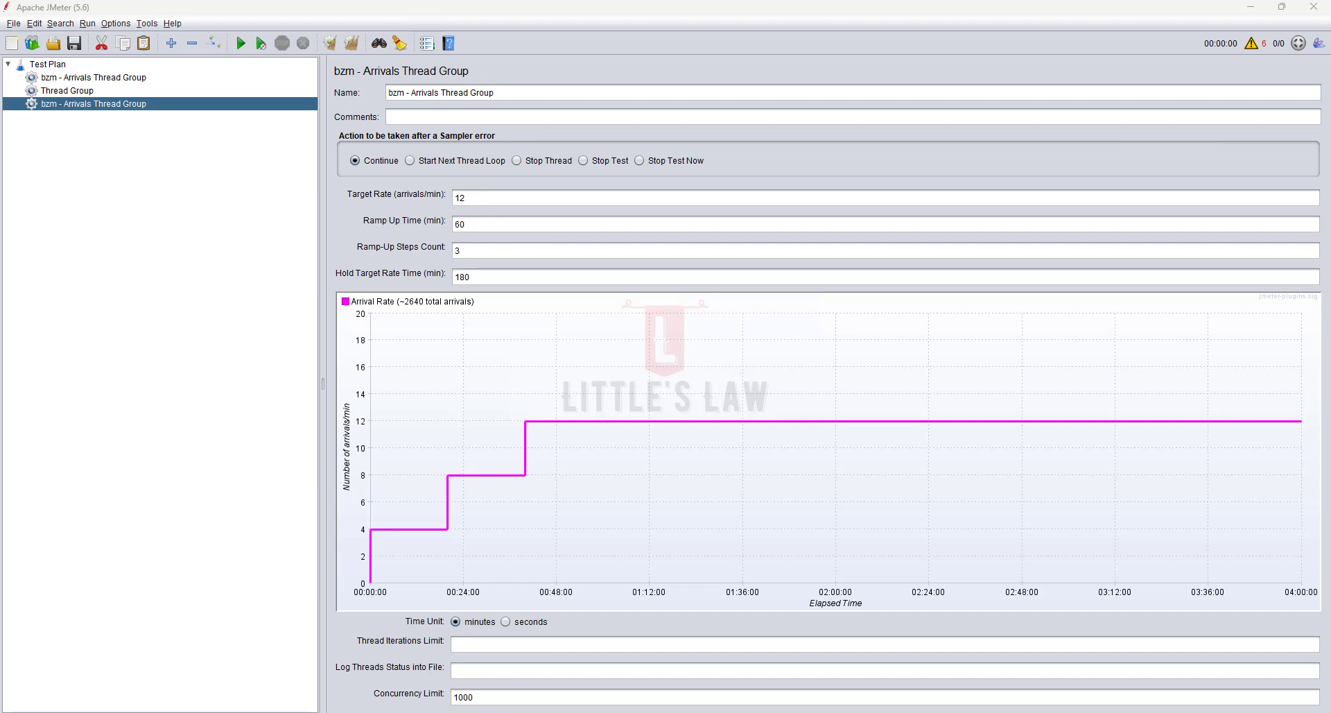
Set the new Arrivals Thread Group's target rate to 100 arrivals per minute.
double_click(464, 197)
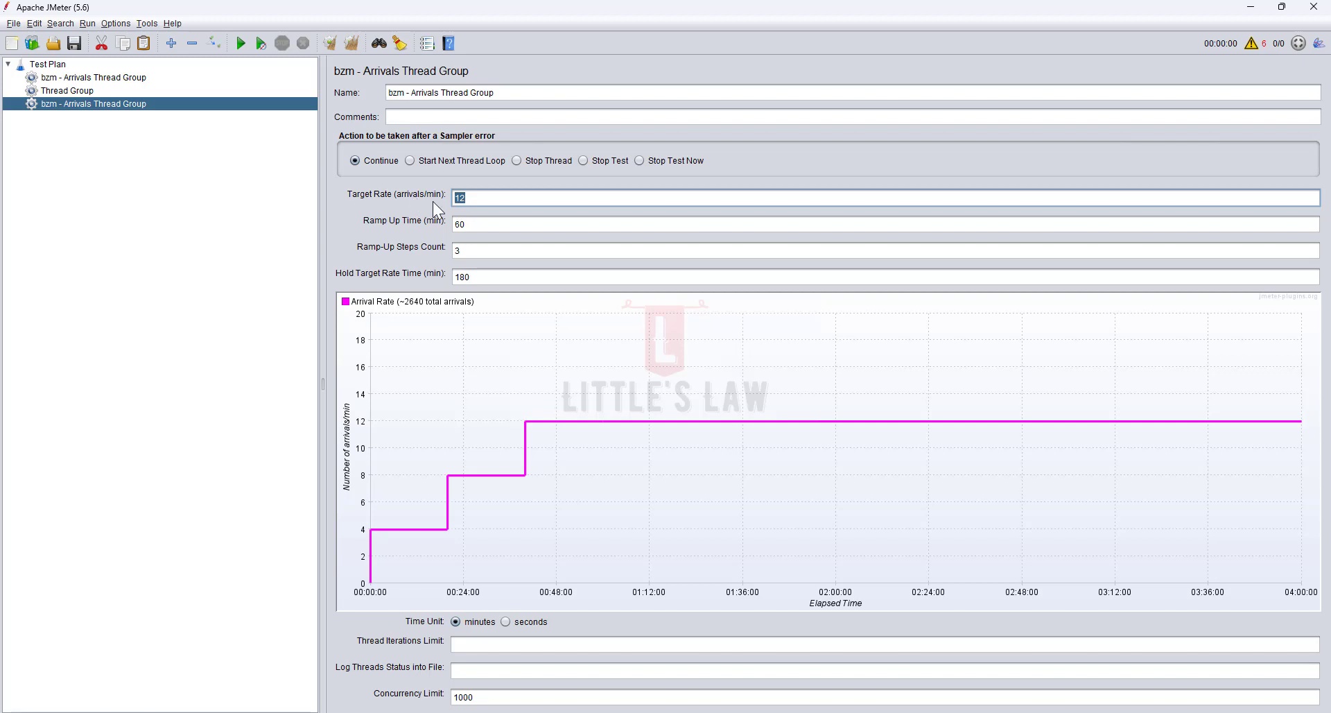
left_click_drag(490, 201, 435, 196)
type("10")
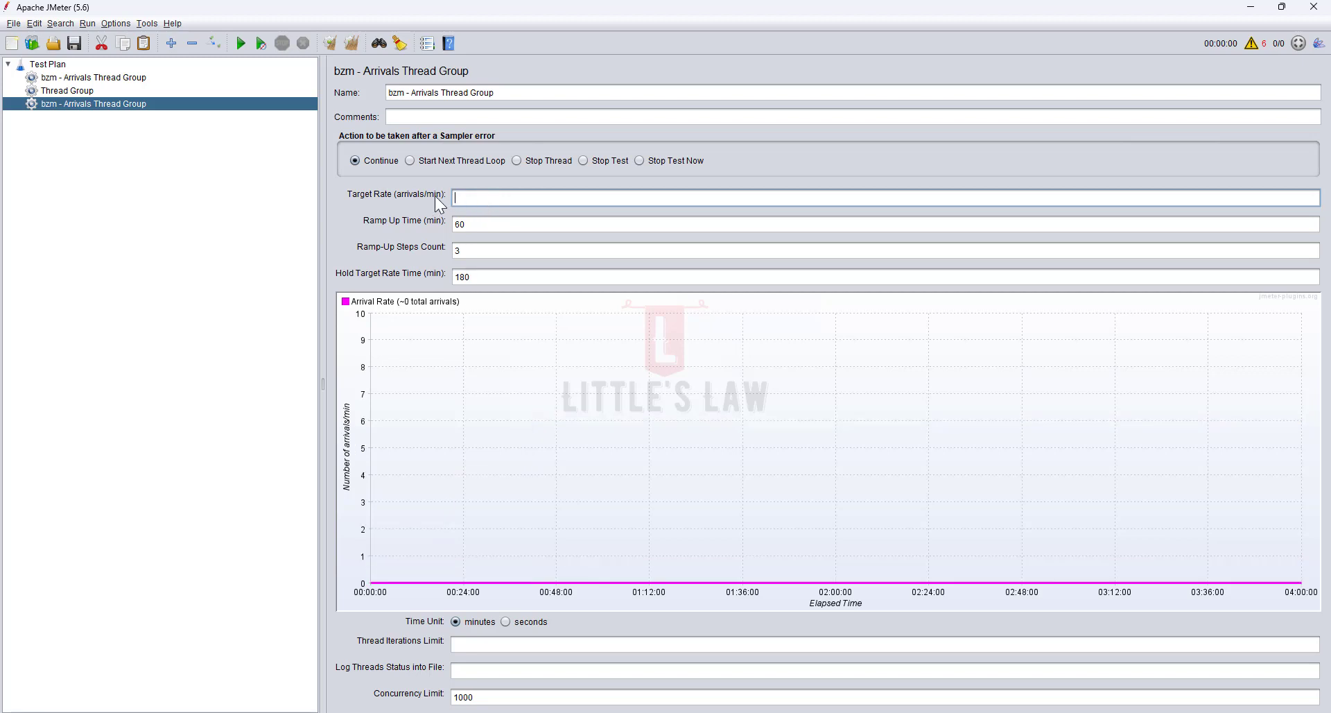
type("0")
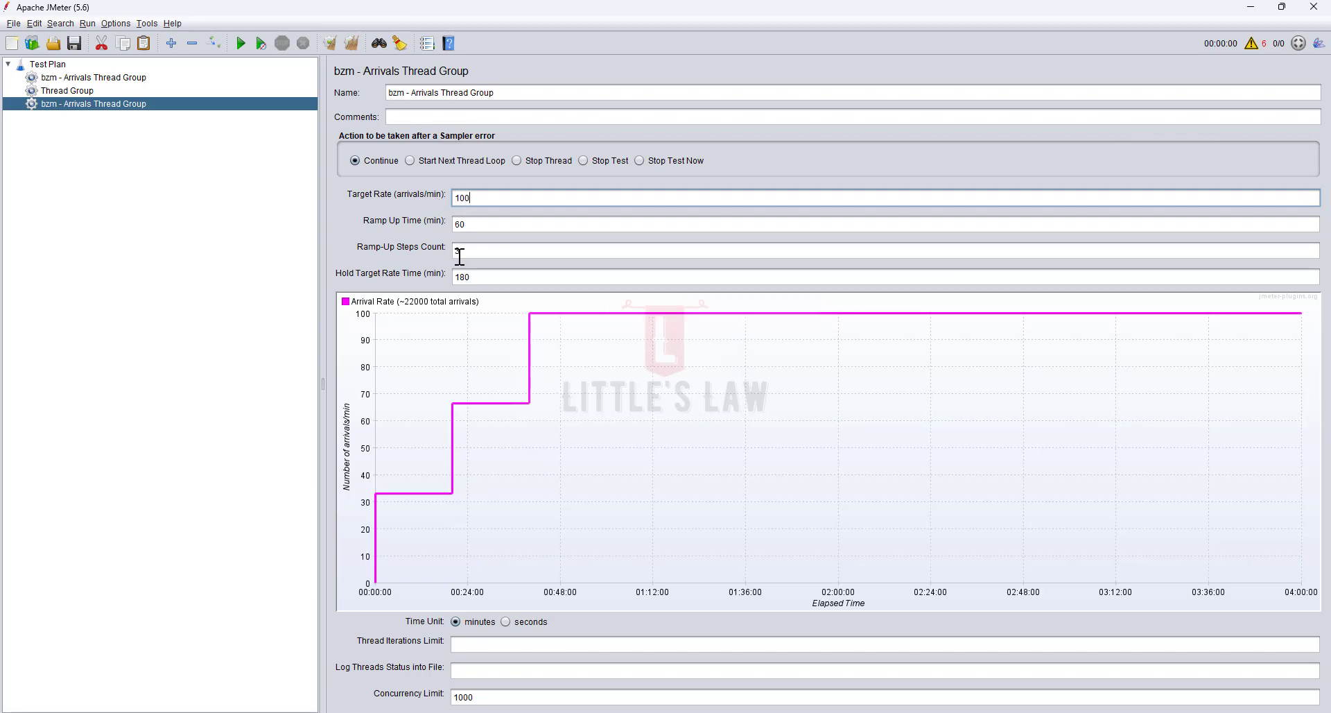
Try a ramp-up steps count of 10 in the new Arrivals Thread Group, and clear the value.
left_click_drag(466, 223, 435, 222)
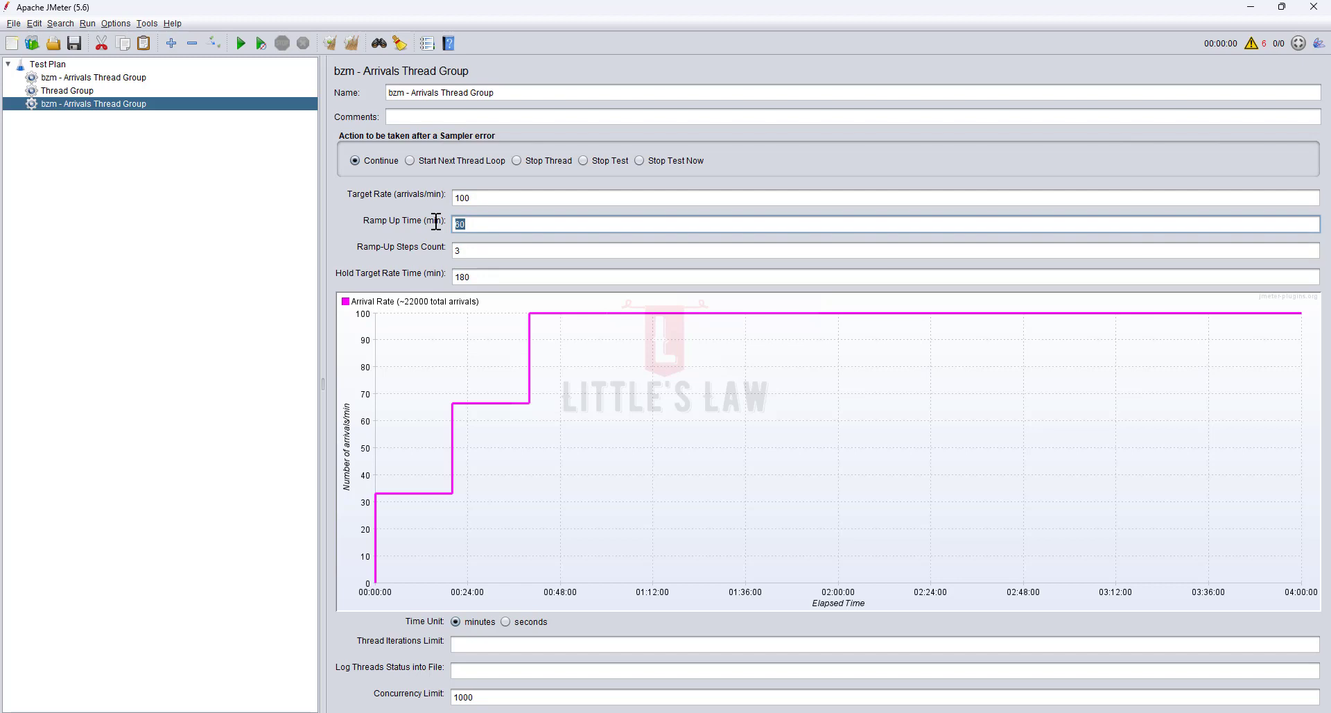
left_click_drag(464, 250, 382, 256)
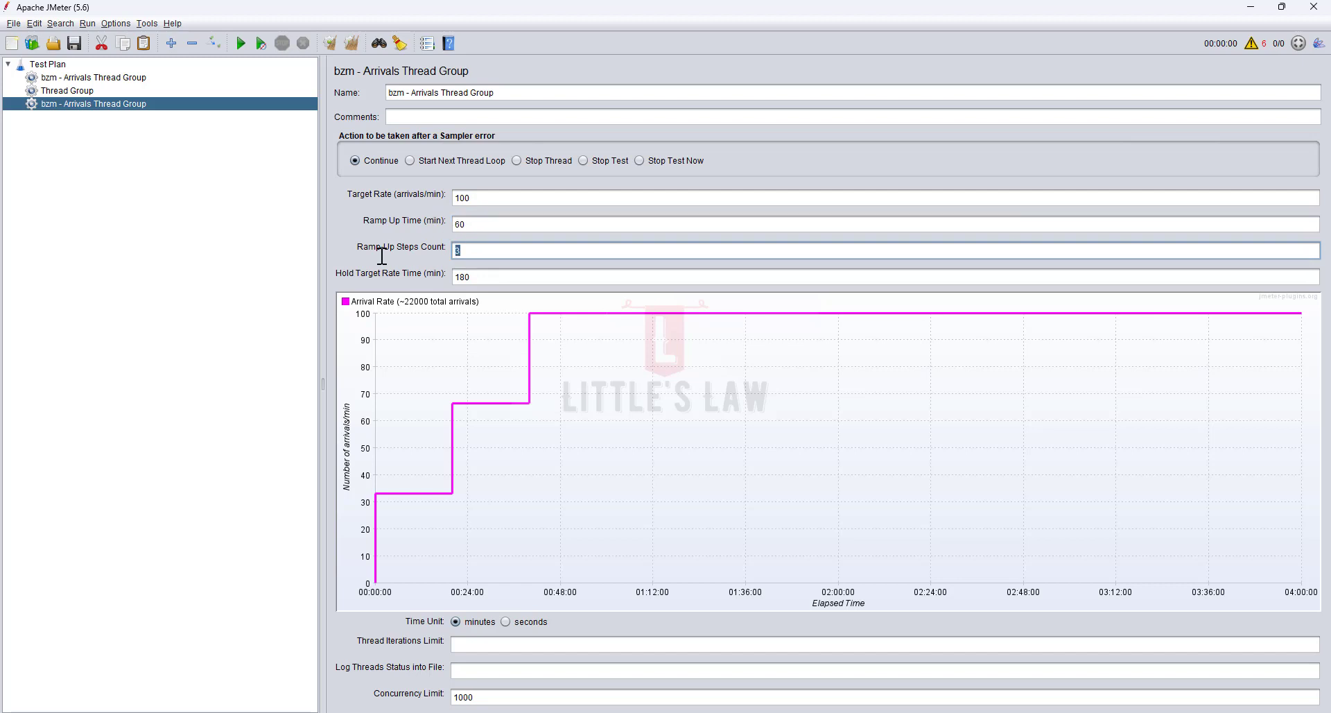
type("10")
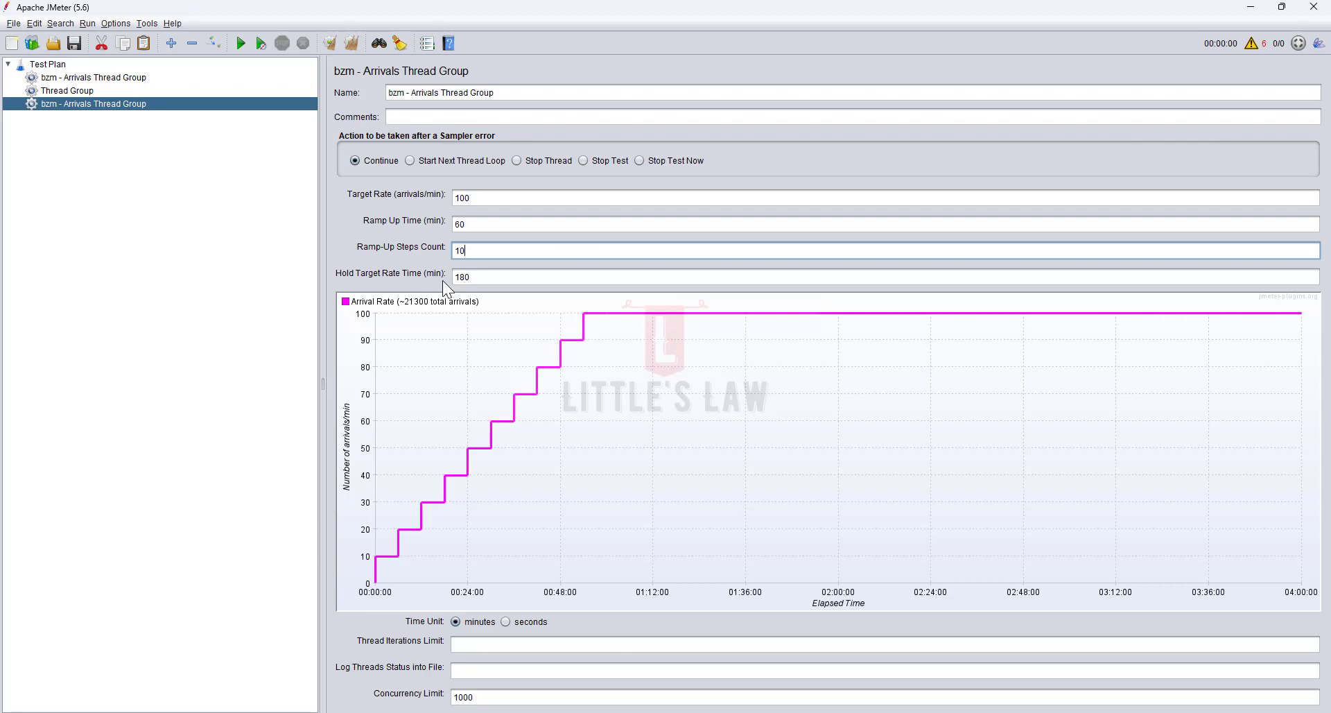
key("BackSpace")
key("BackSpace")
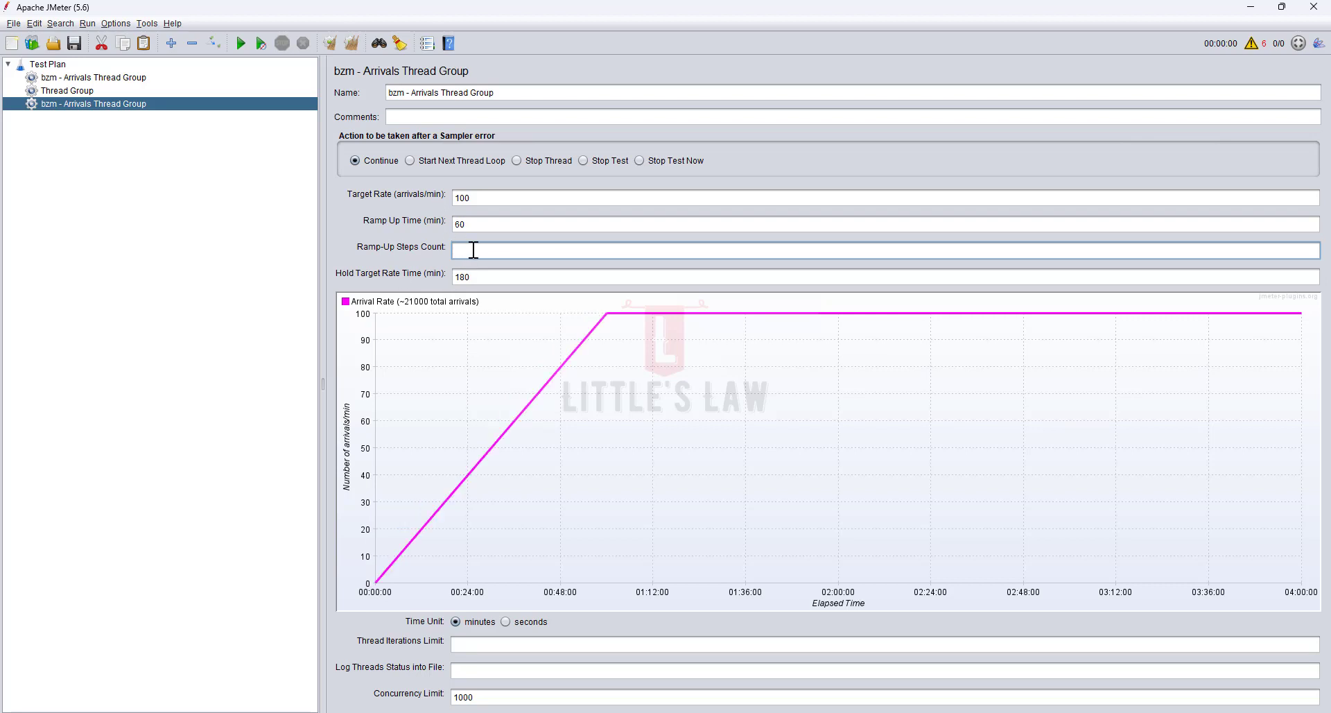
Set the new Arrivals Thread Group's ramp-up steps count to 60 after trying 50.
type("50")
key("BackSpace")
key("BackSpace")
type("60")
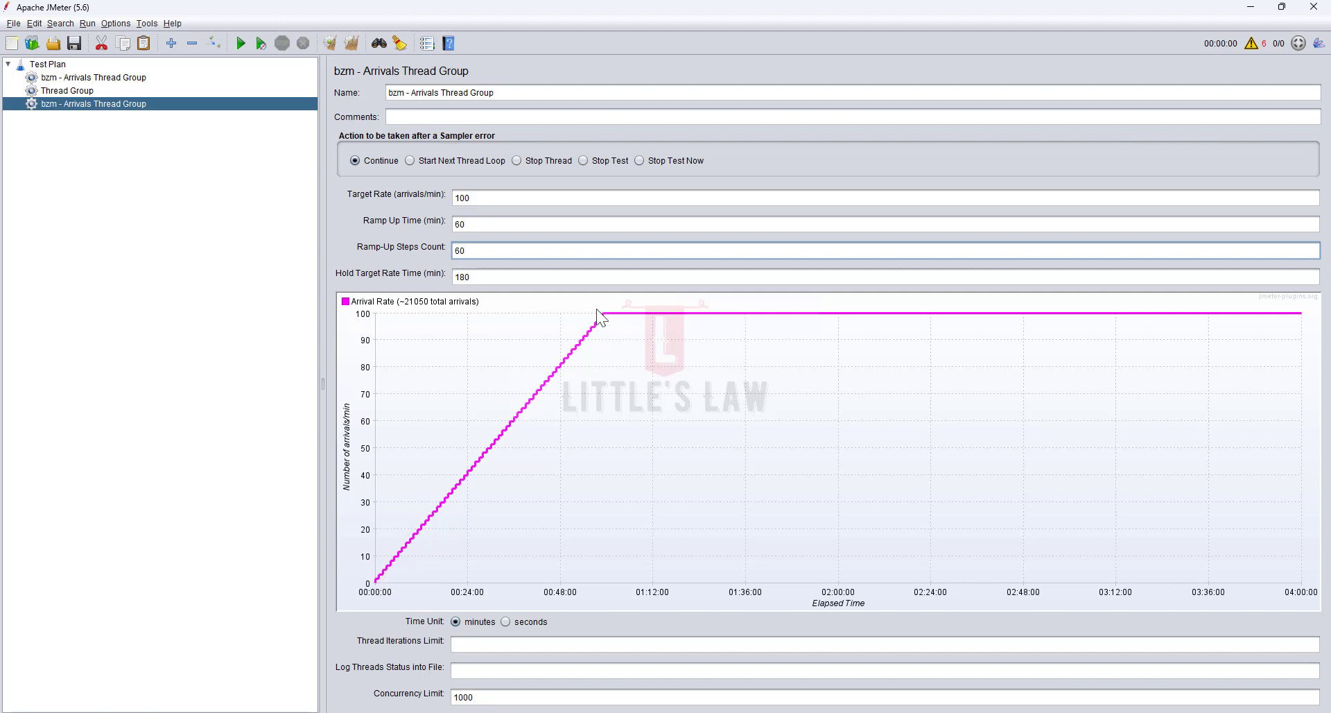
Set the new Arrivals Thread Group's hold target rate time to 60 minutes.
left_click(505, 276)
double_click(460, 277)
type("60")
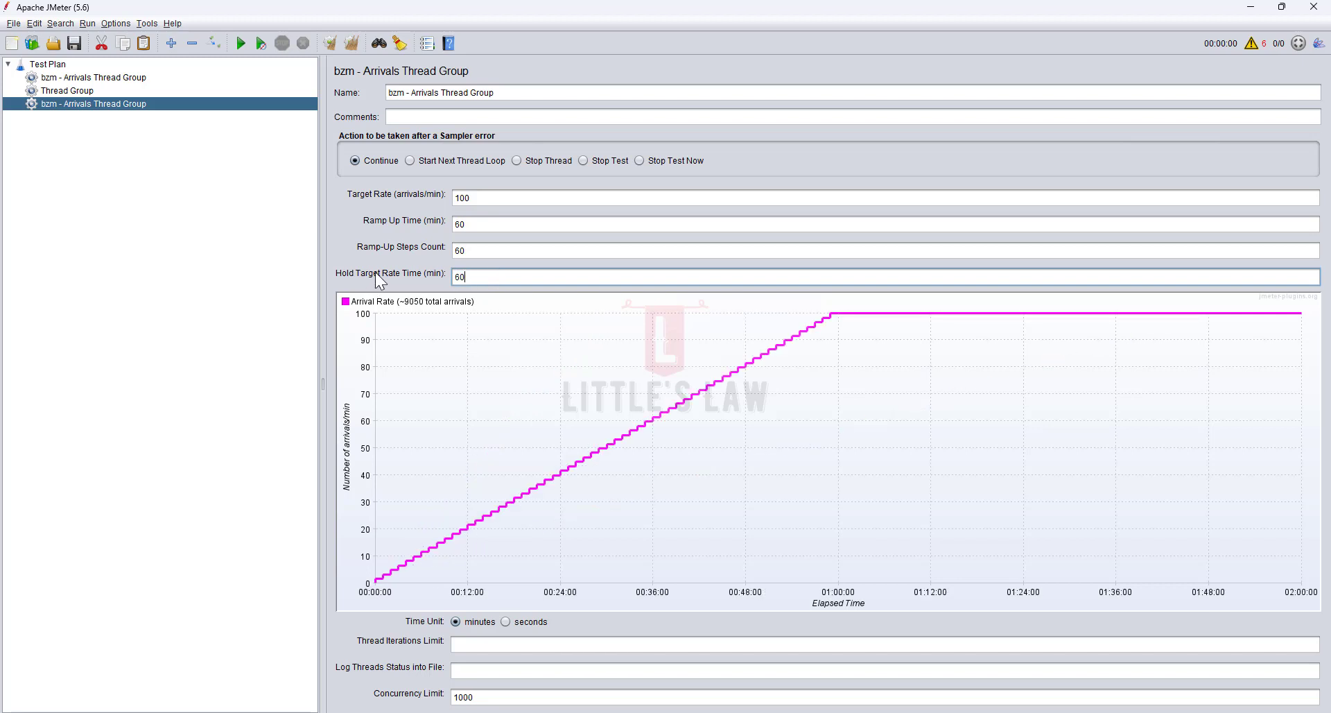
Set the new Arrivals Thread Group's target rate to 500 arrivals per minute and open its ramp-up time for editing.
double_click(478, 198)
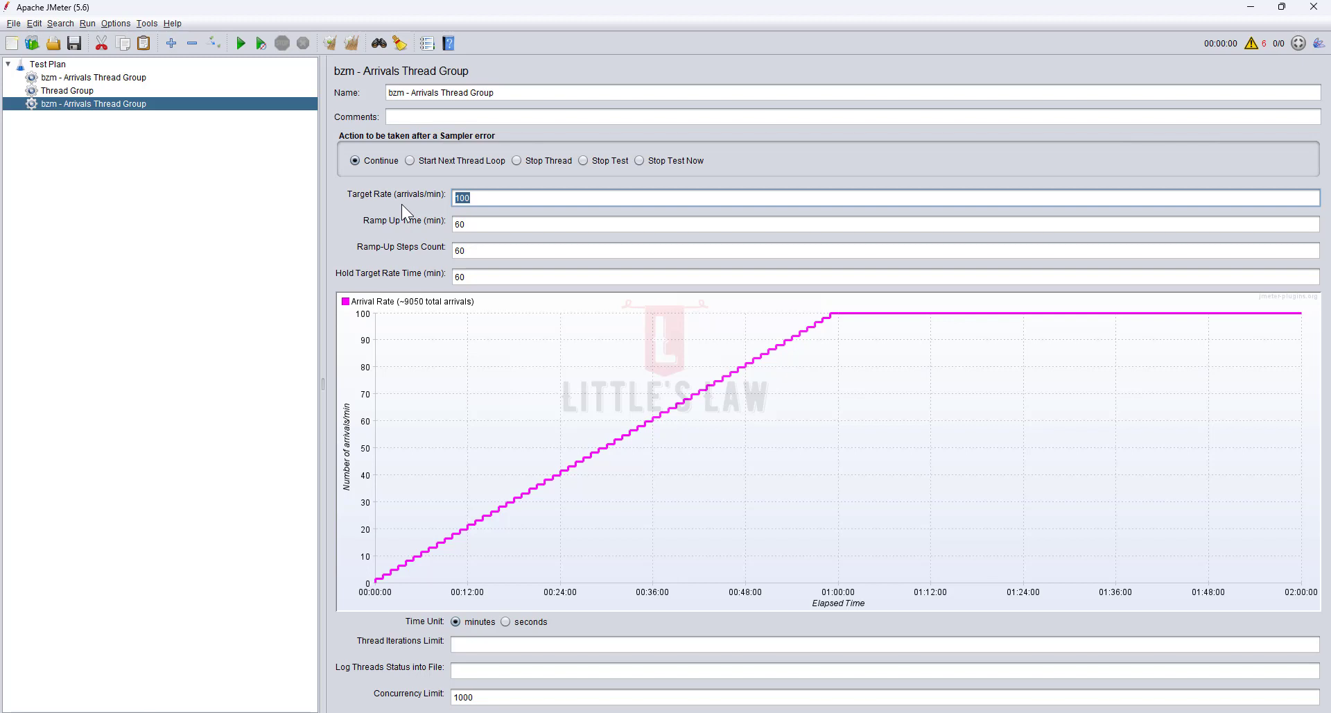
type("500")
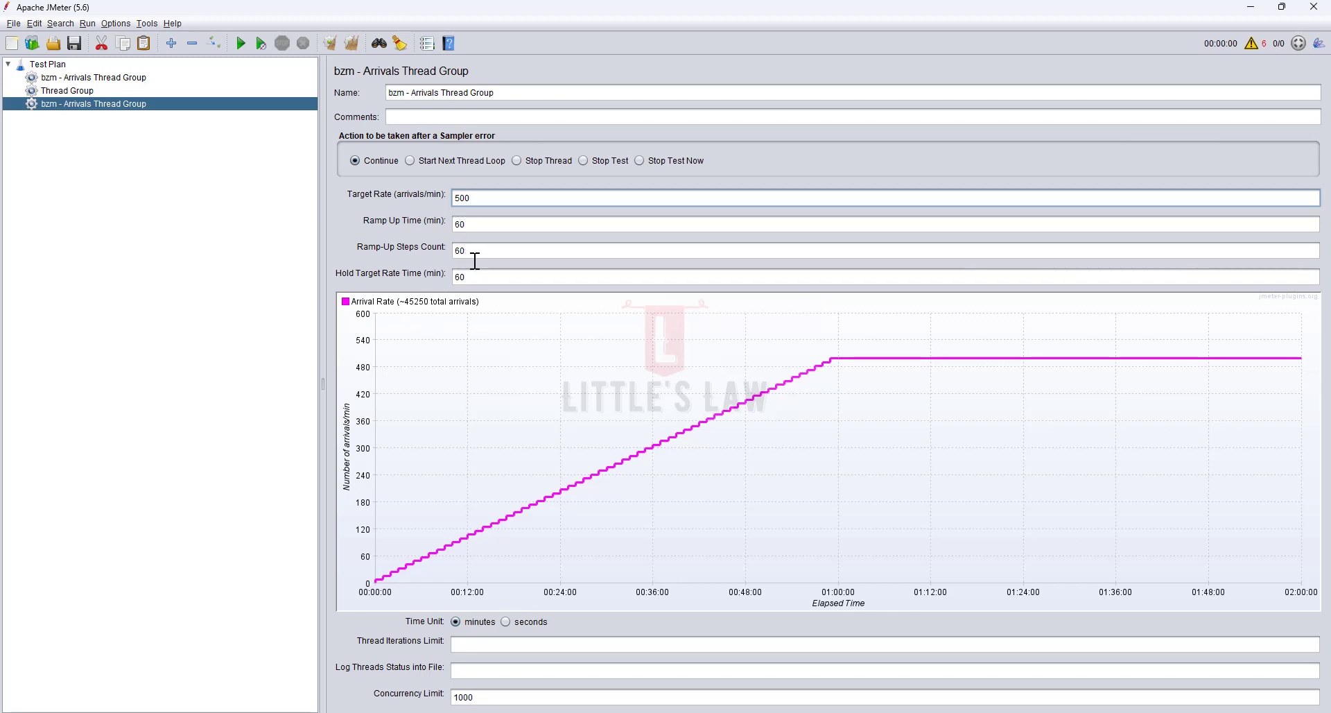
left_click(472, 223)
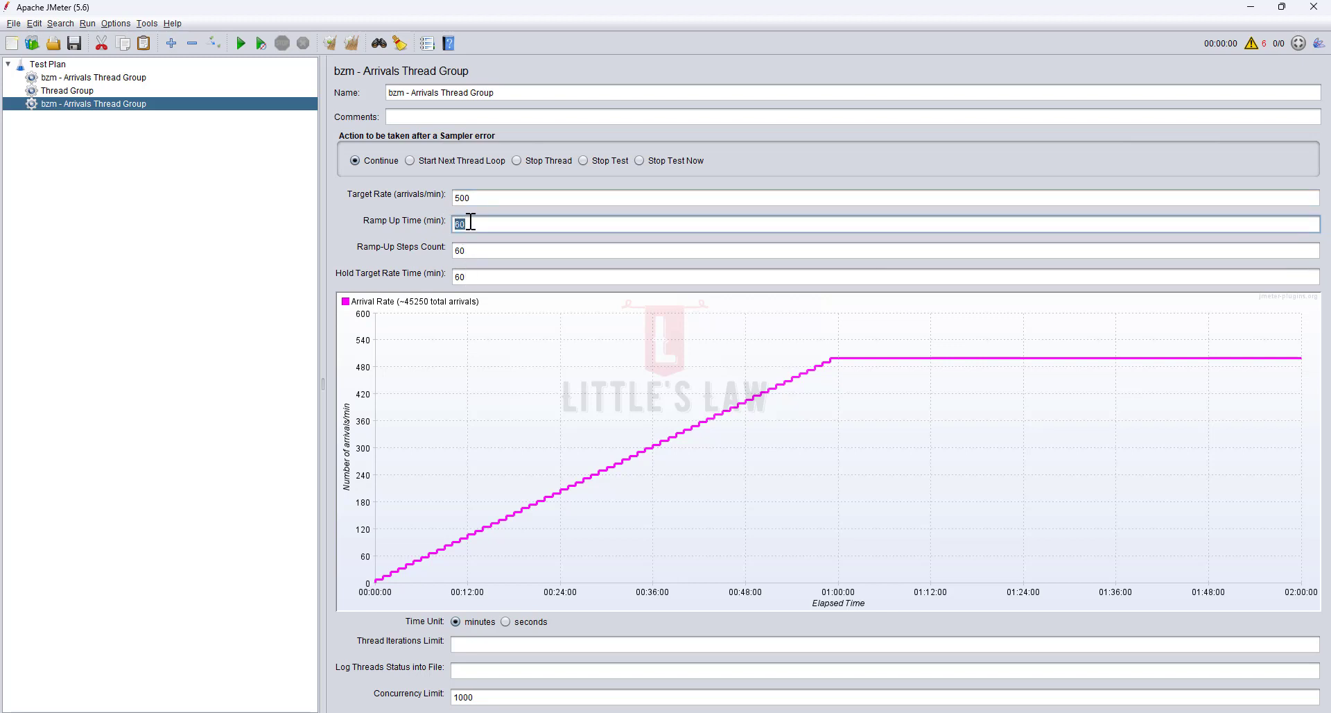
Set the new Arrivals Thread Group's hold target rate time to 0 minutes and its target rate to 1000 arrivals per minute.
double_click(478, 277)
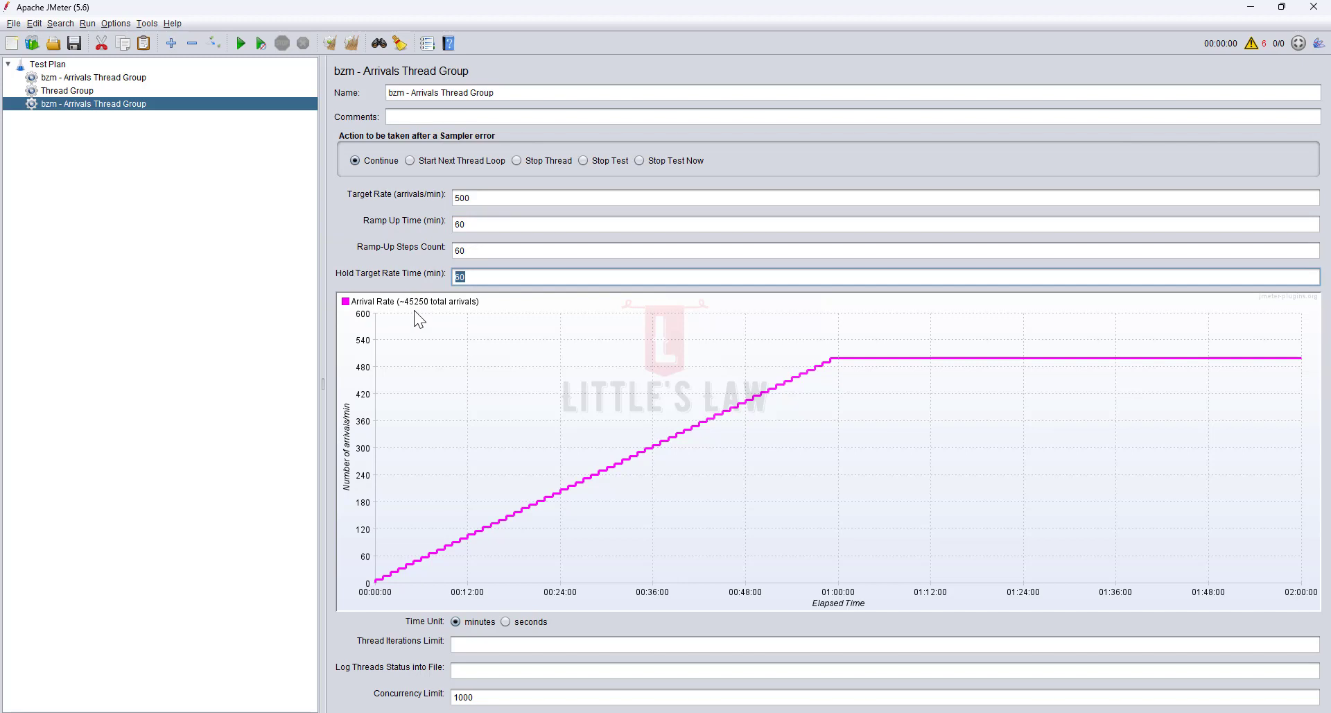
type("0")
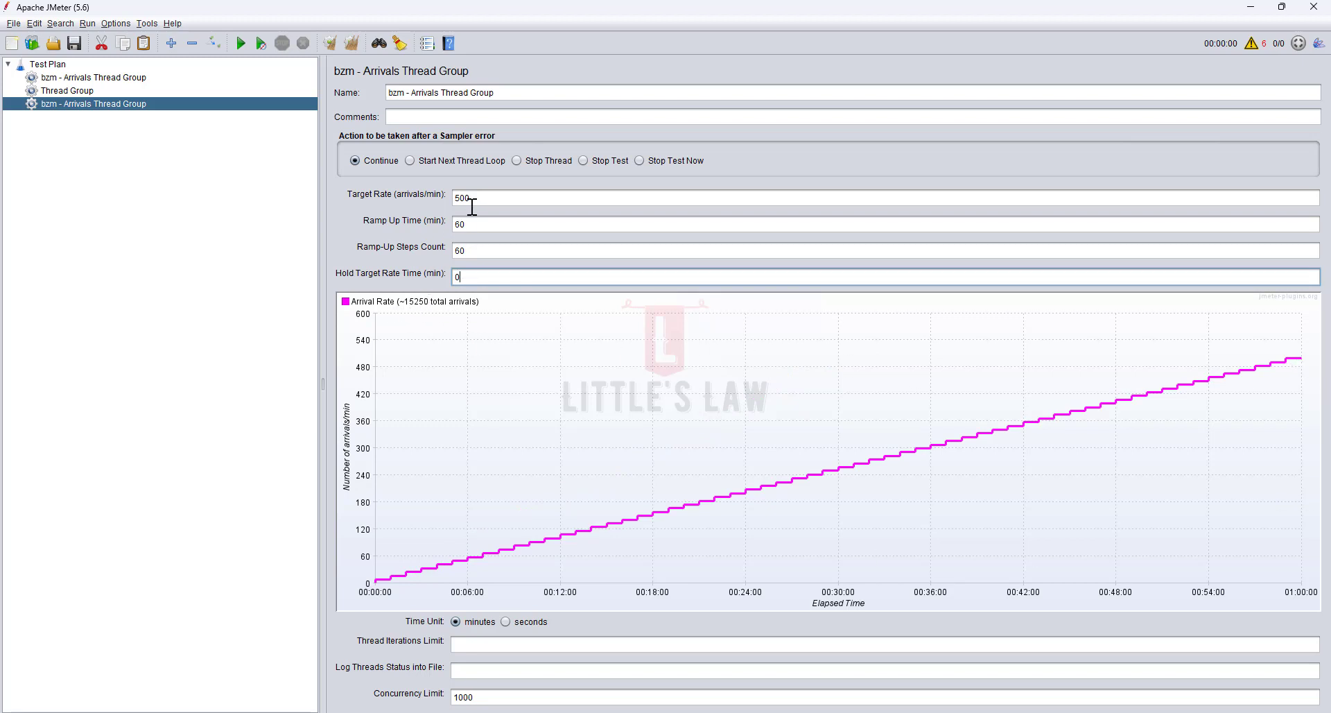
left_click_drag(491, 198, 429, 194)
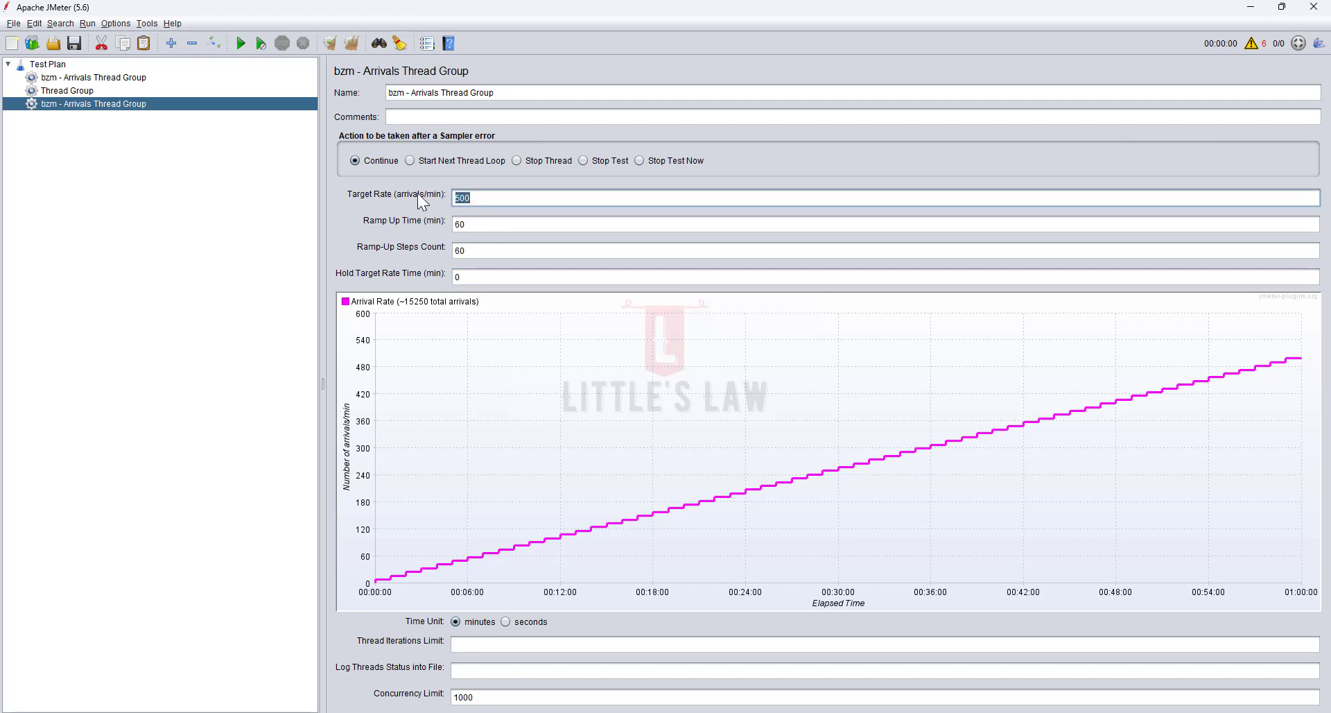
type("1000")
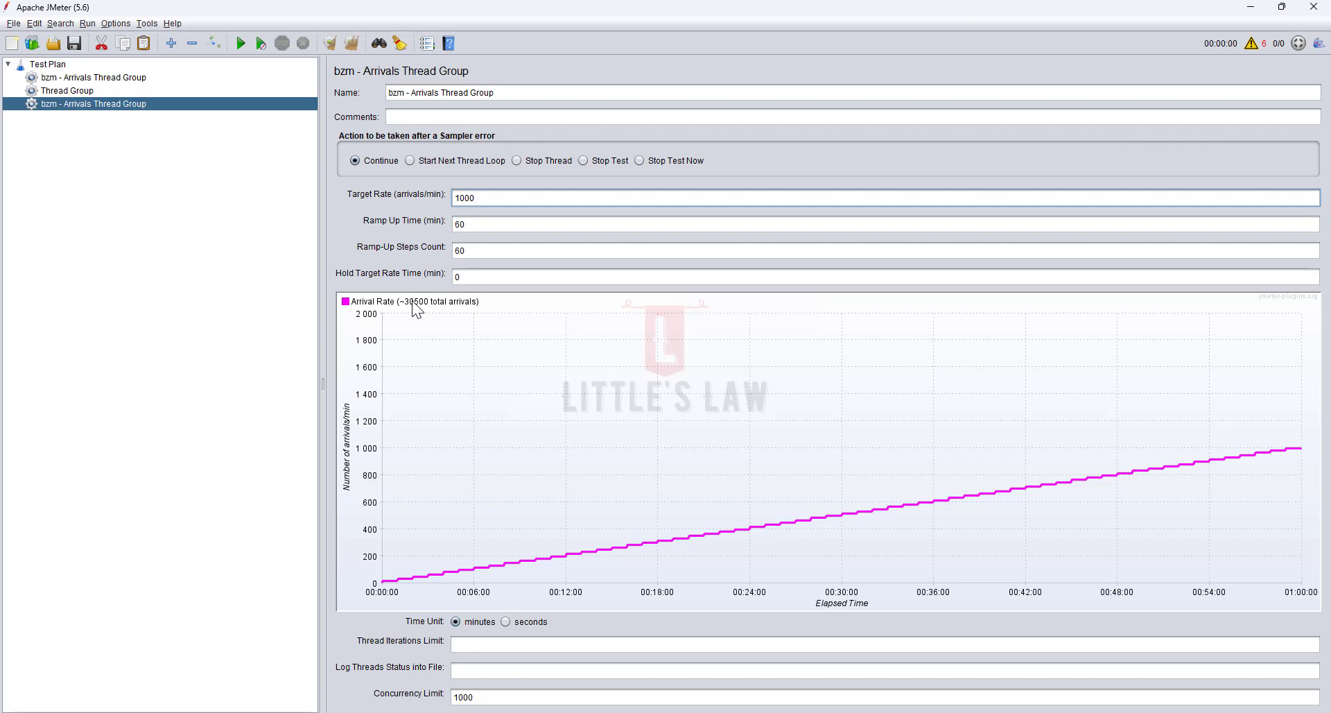
Set the new Arrivals Thread Group's ramp-up steps count to 10 and its target rate to 20 arrivals per minute.
left_click_drag(475, 251, 370, 246)
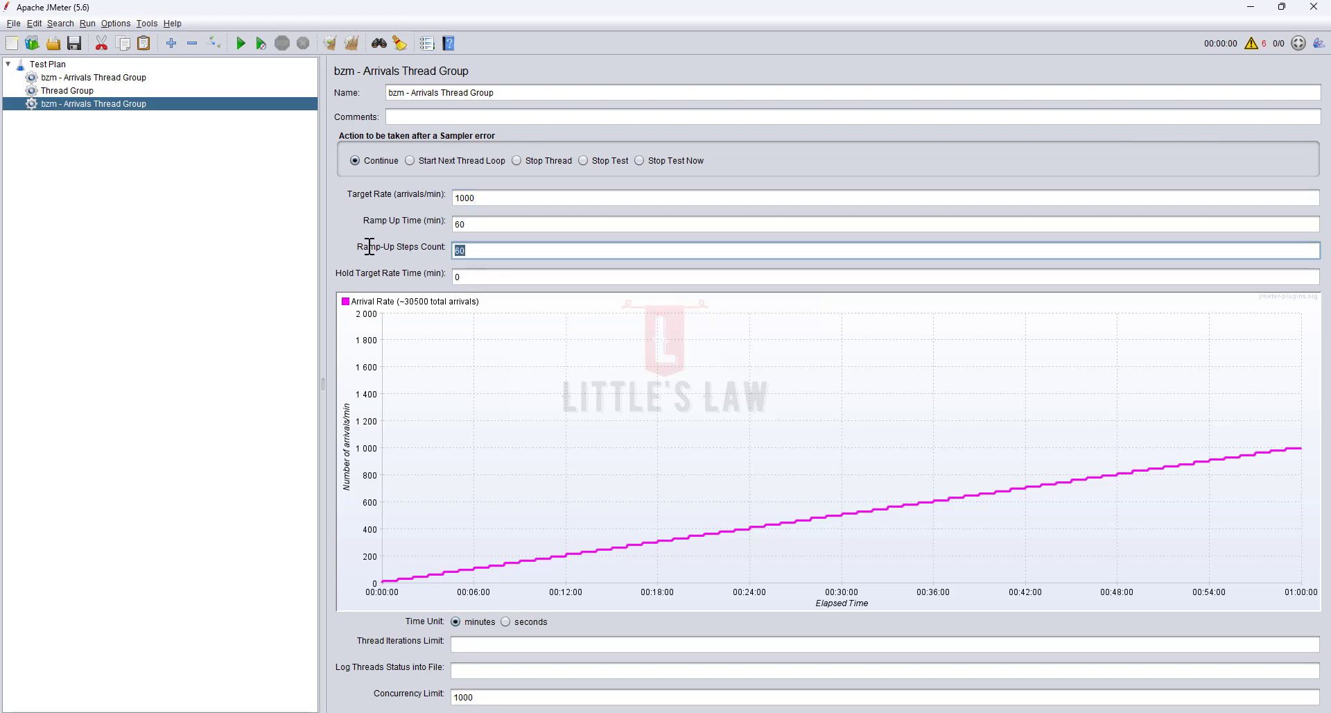
type("10")
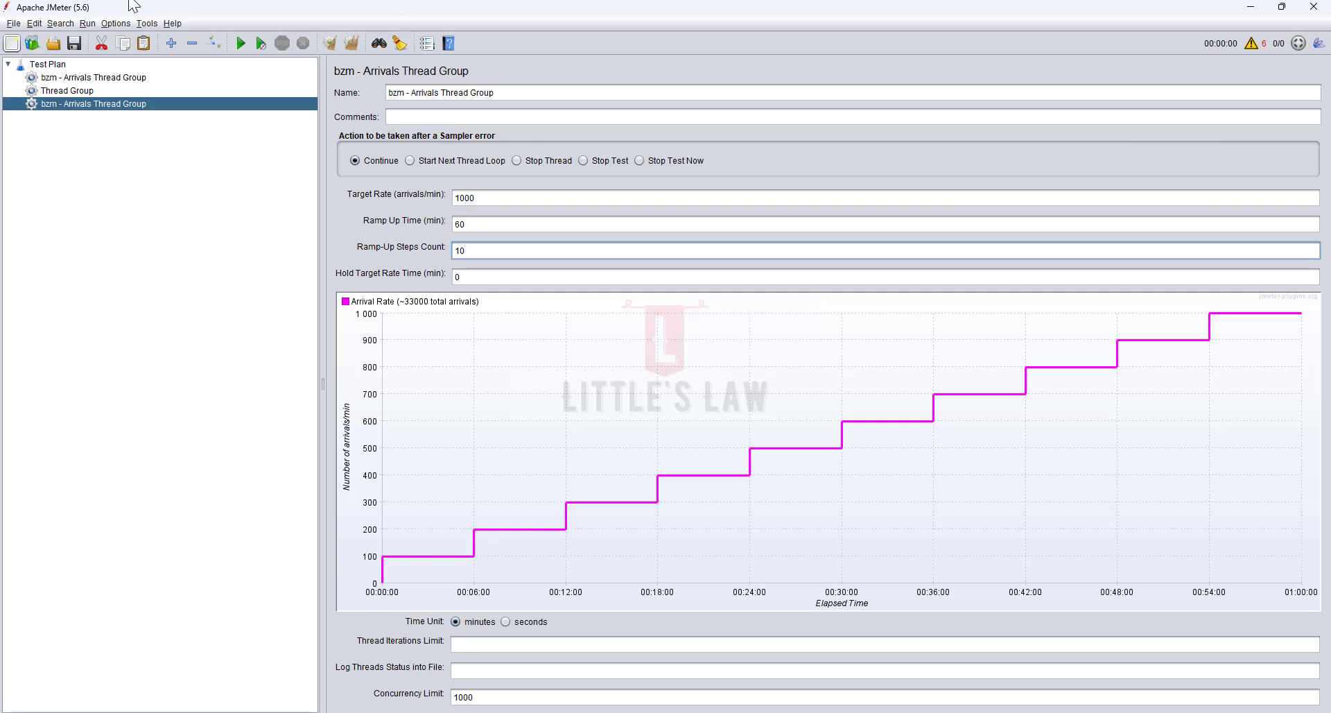
double_click(526, 204)
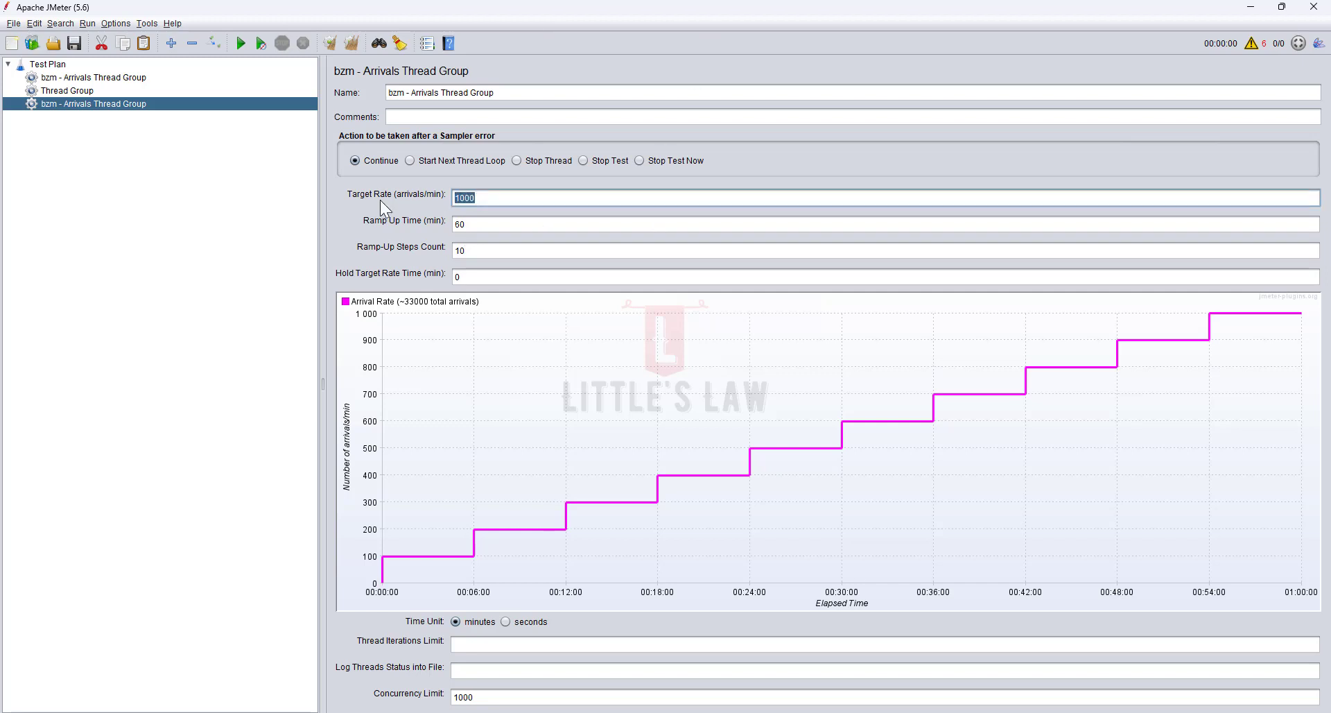
type("20")
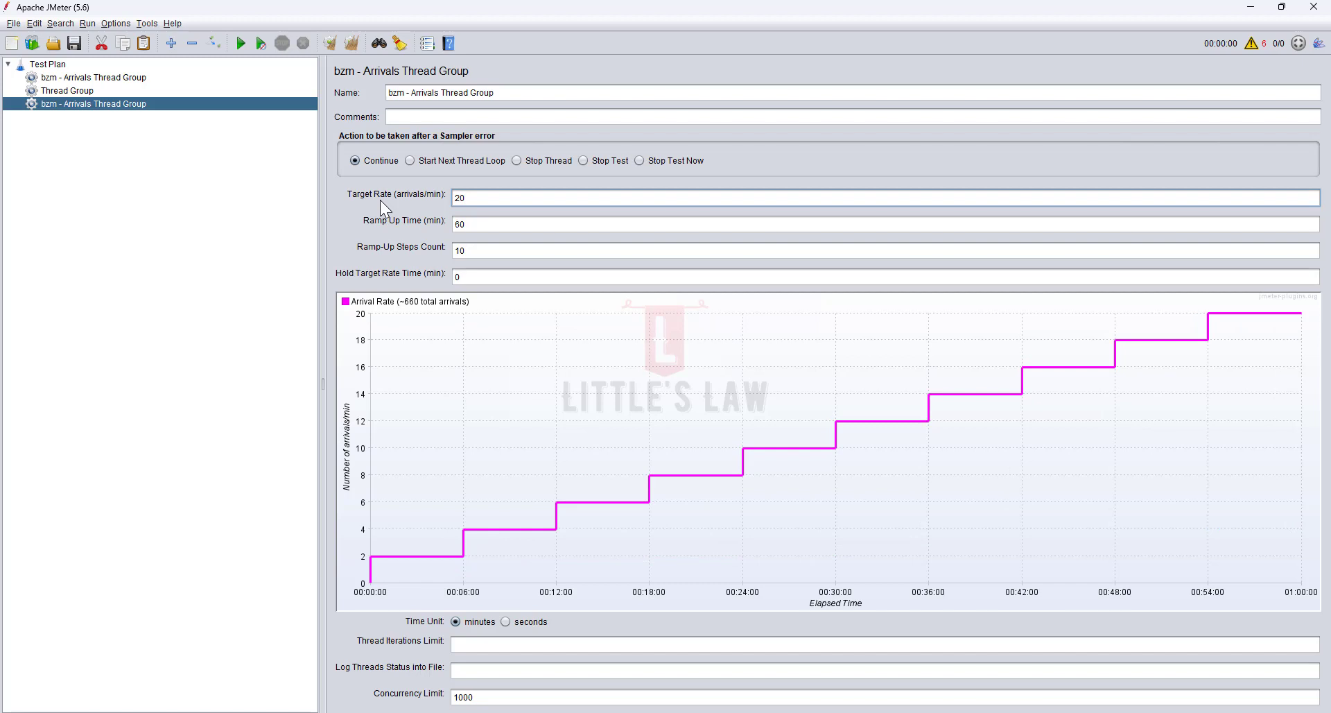
Set the new Arrivals Thread Group's ramp-up time to 6 minutes and its hold target rate time to 60 minutes.
double_click(445, 229)
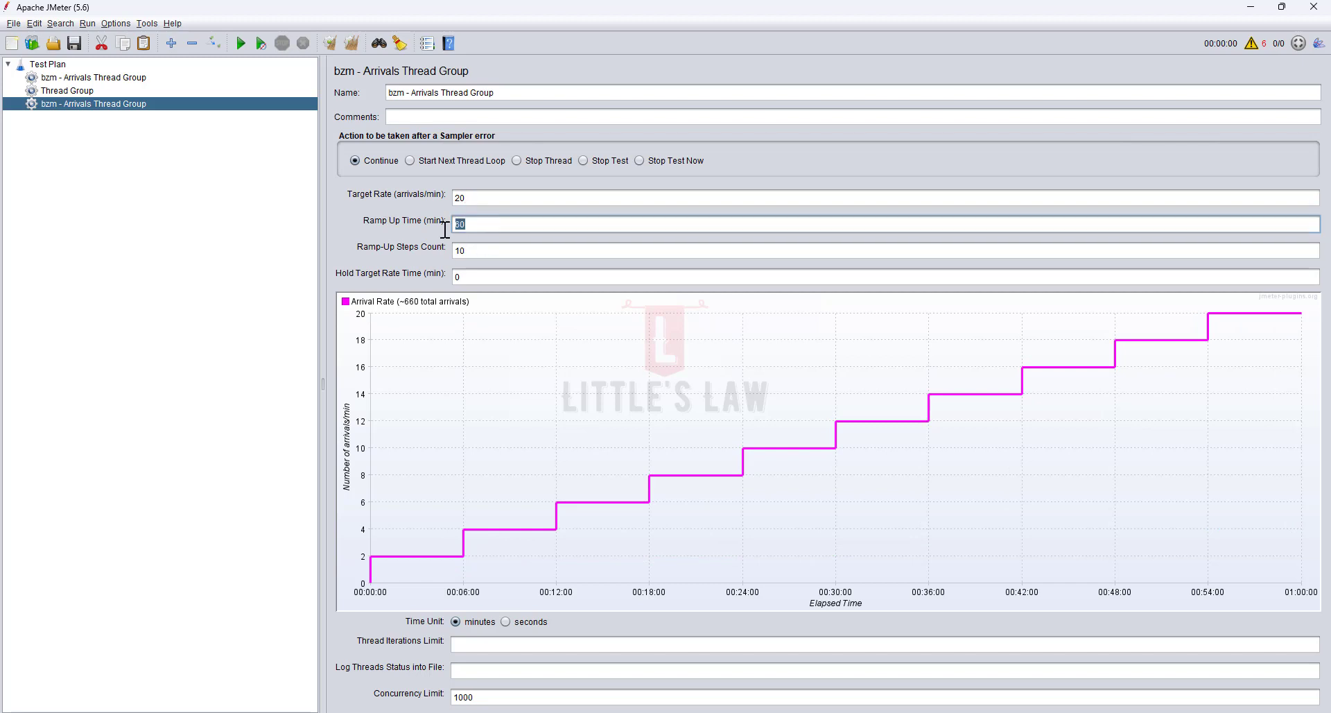
type("6")
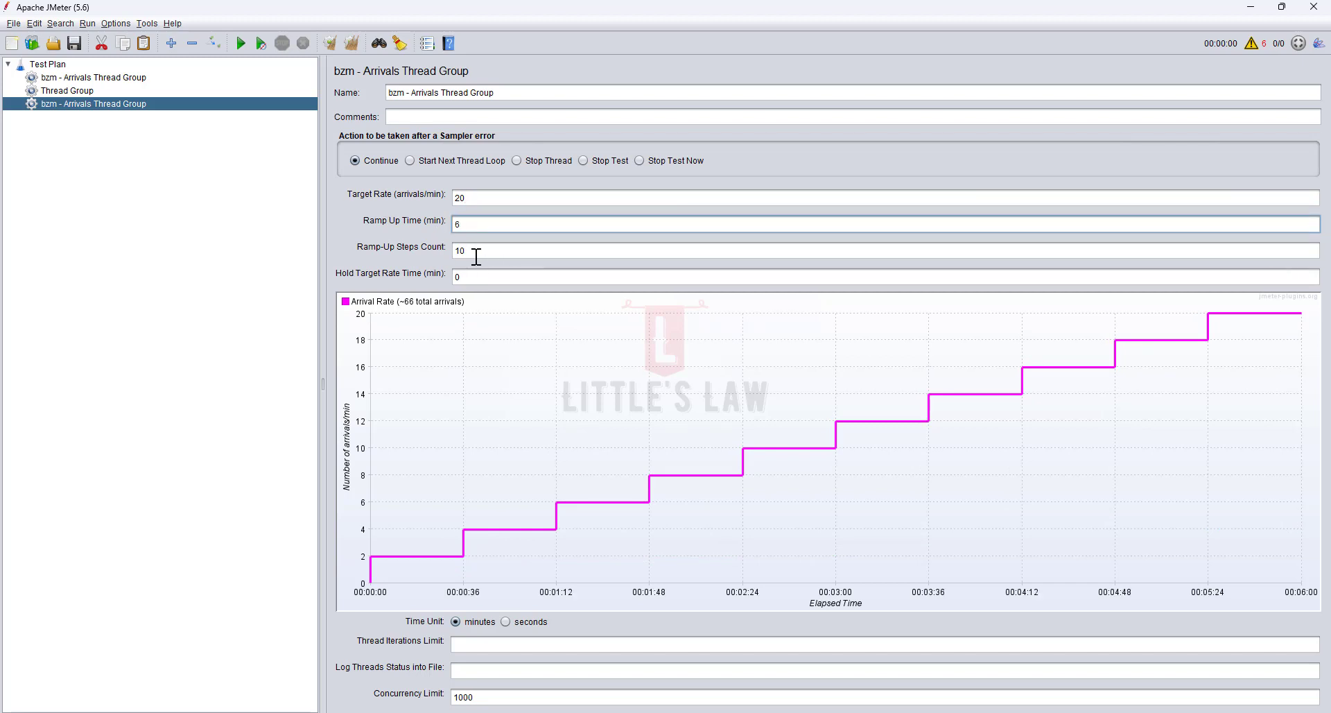
key("Tab")
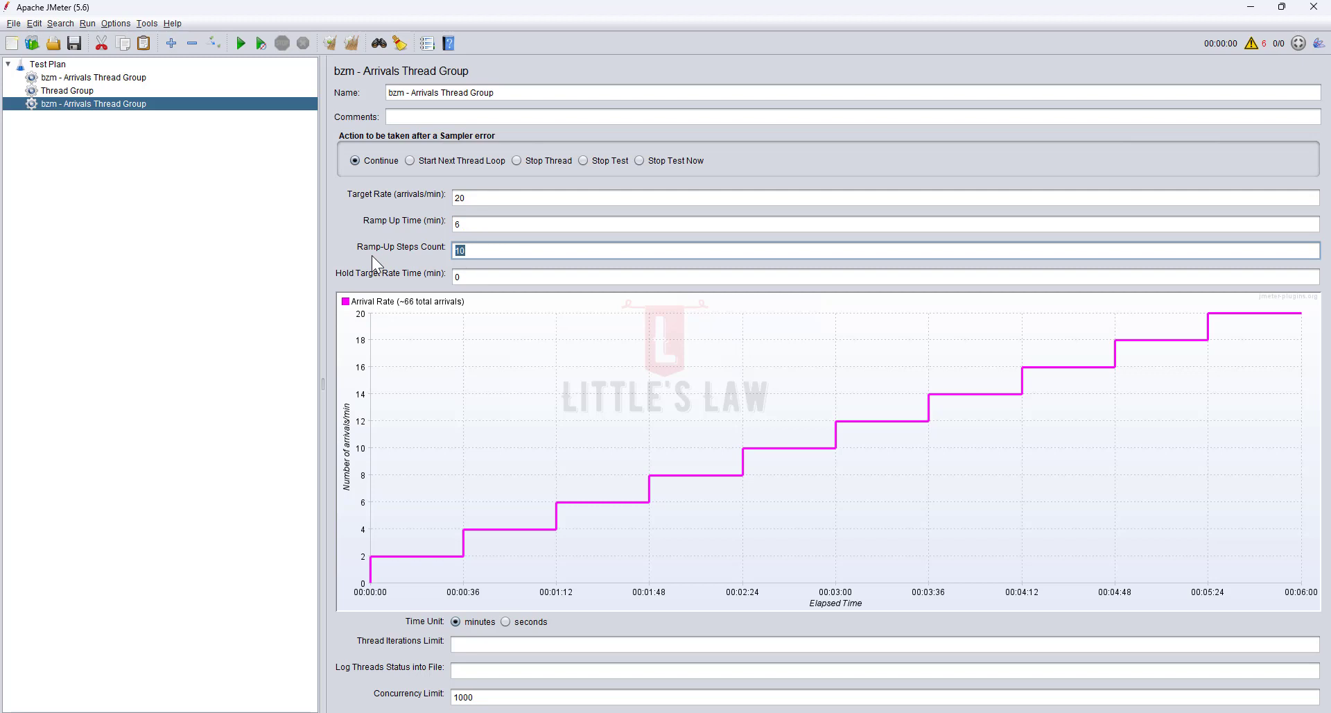
left_click(481, 276)
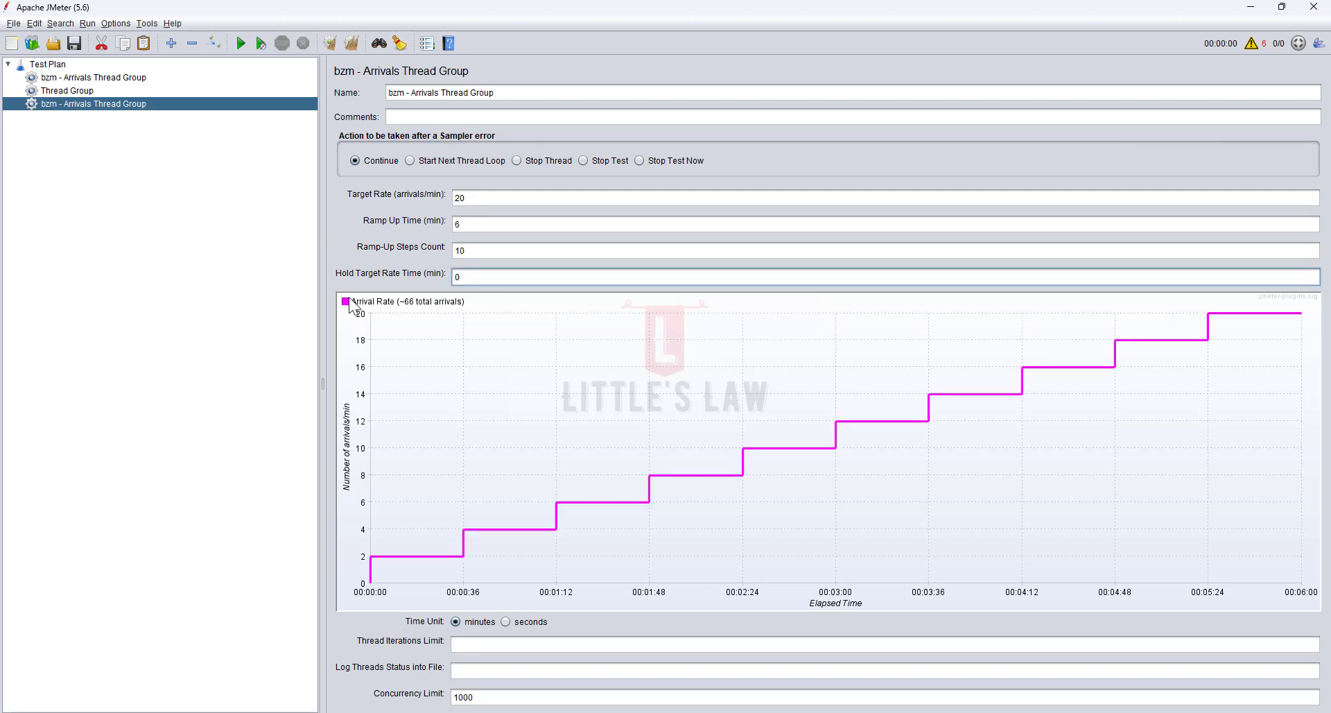
type("60")
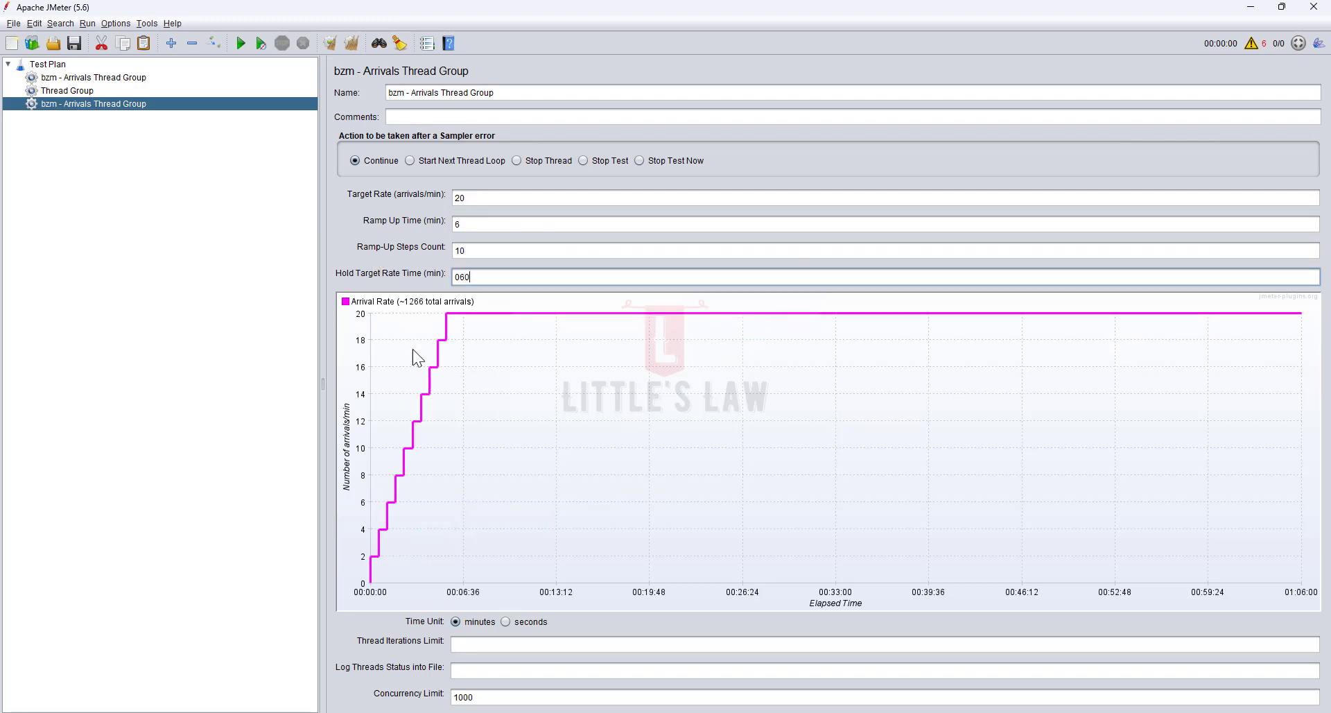